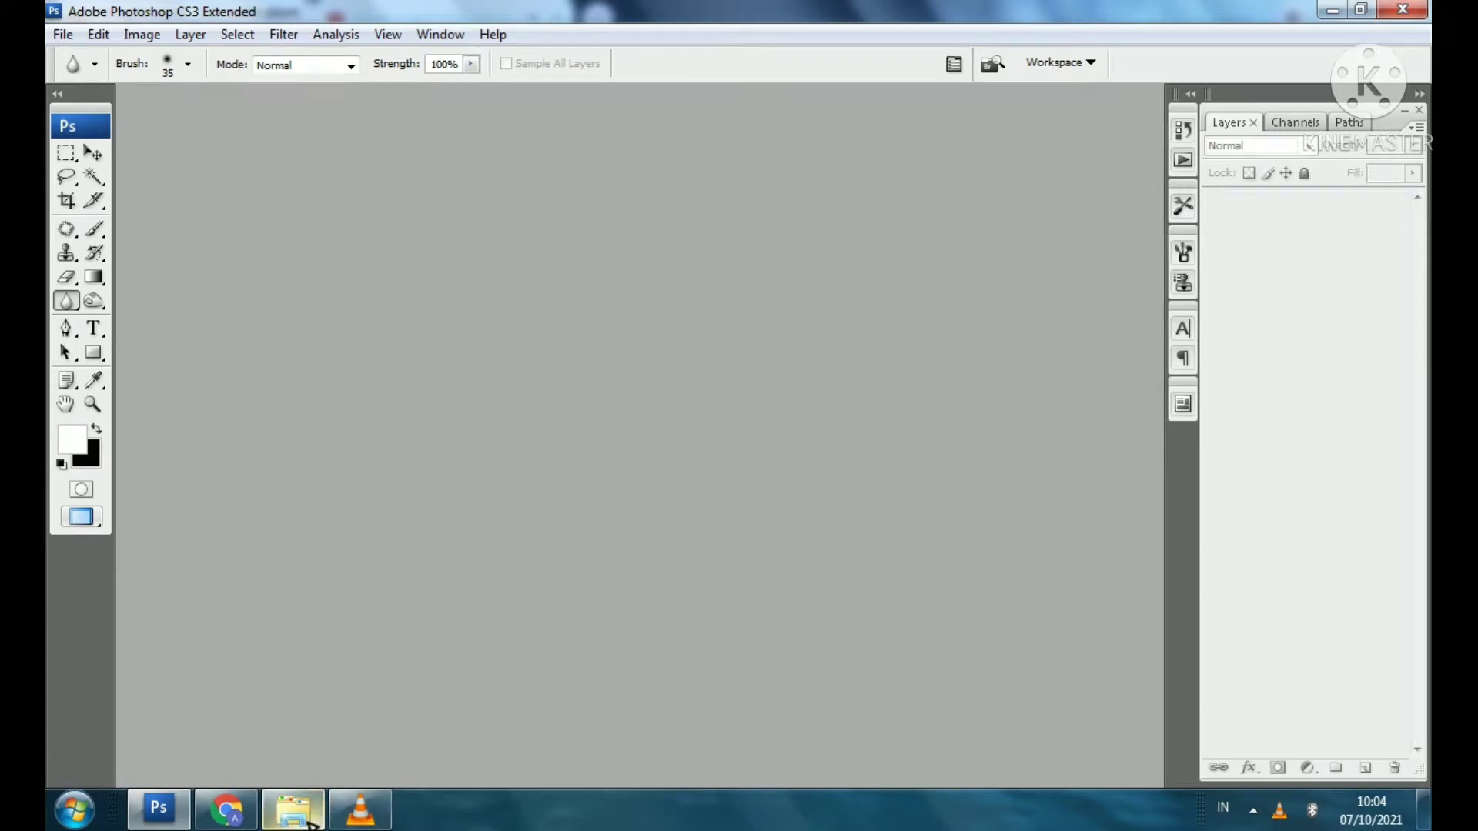
Open the photo 4000965903211.jpg from the inbox folder in Photoshop.
click(294, 808)
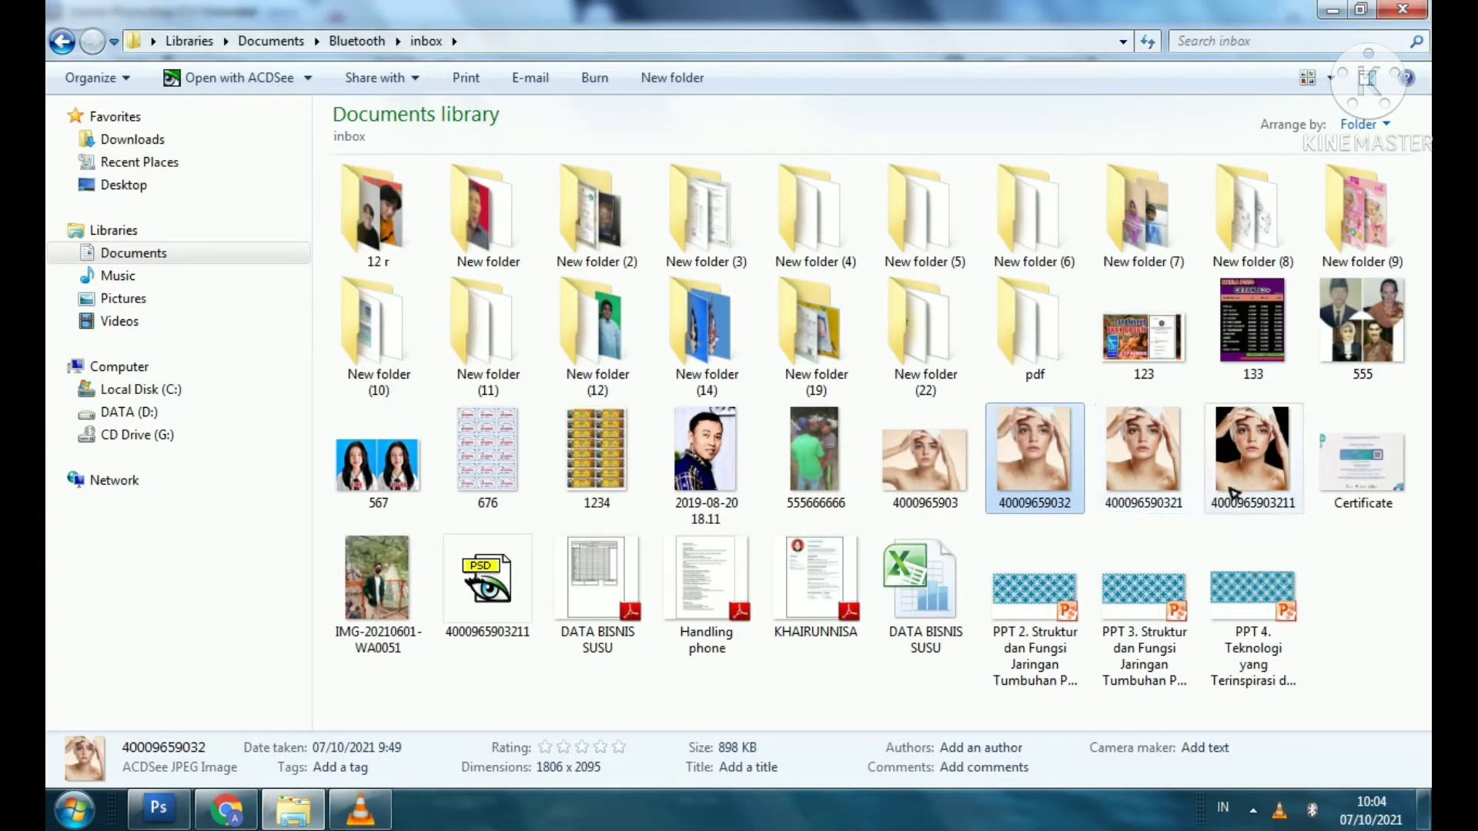
click(1259, 473)
drag(1259, 473, 531, 429)
Examine the blemishes on the woman's forehead and both cheeks up close.
scroll(991, 565, up, 3)
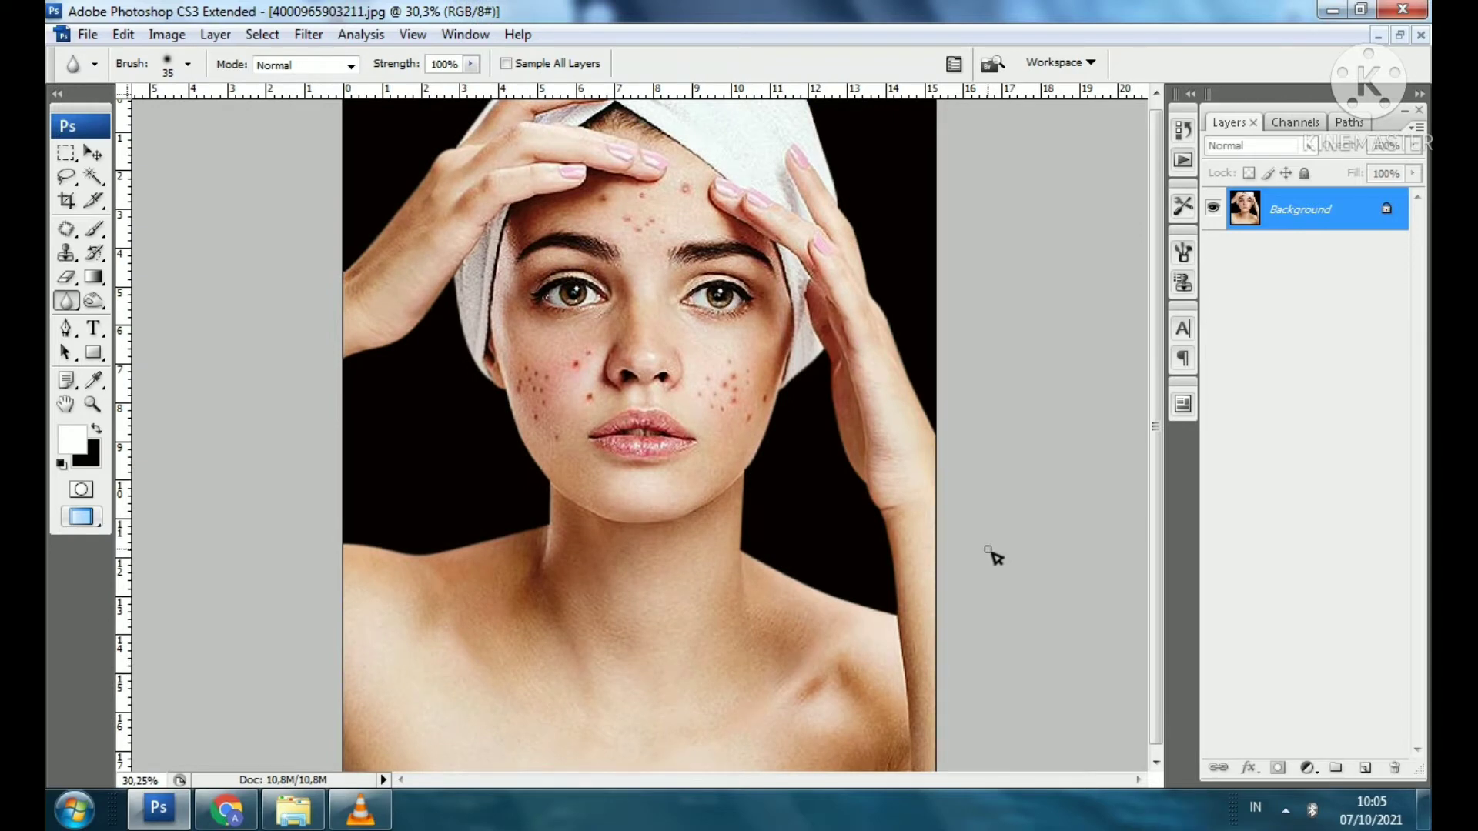
scroll(783, 312, up, 4)
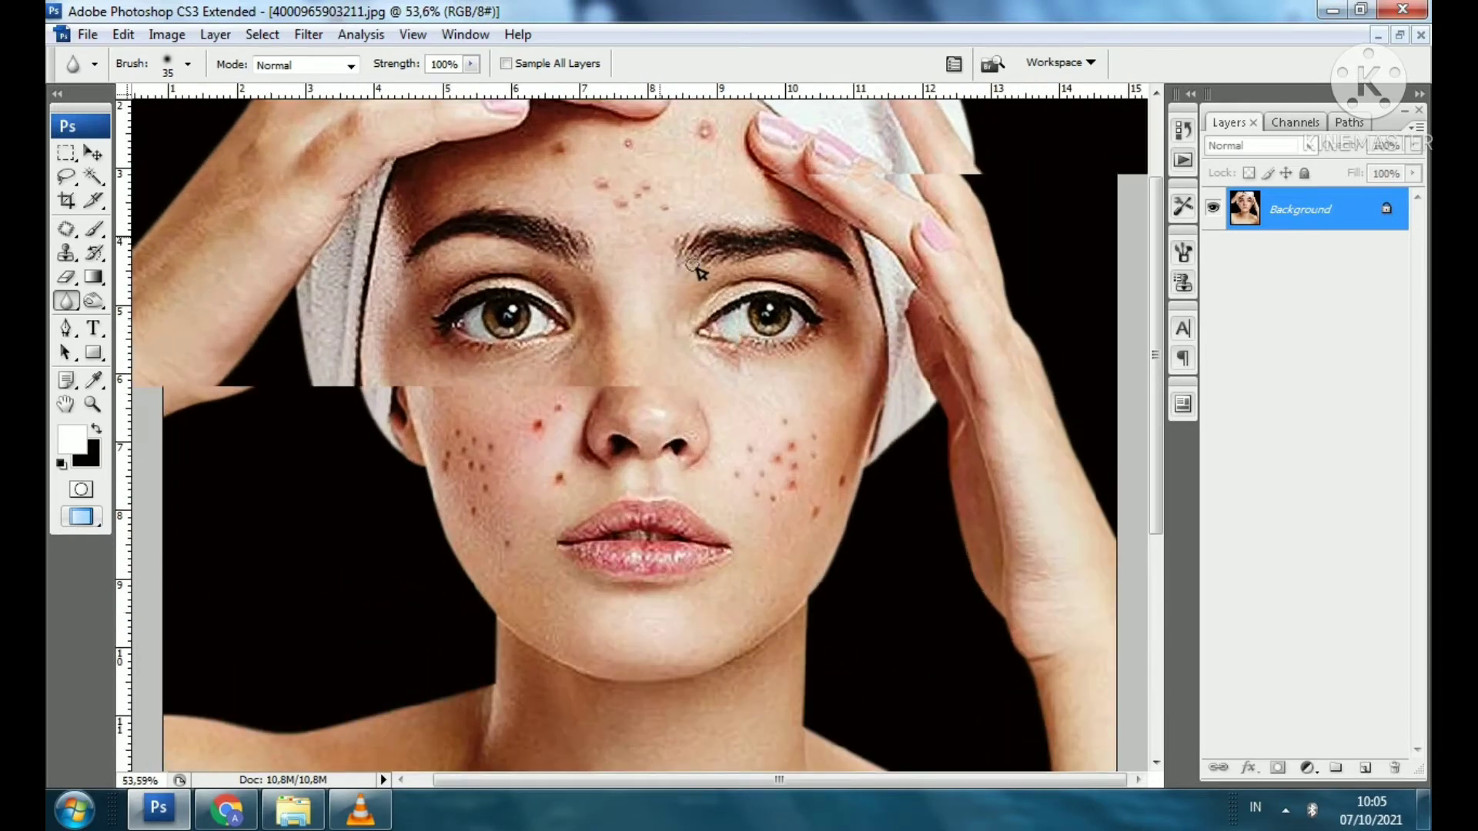
scroll(706, 275, up, 2)
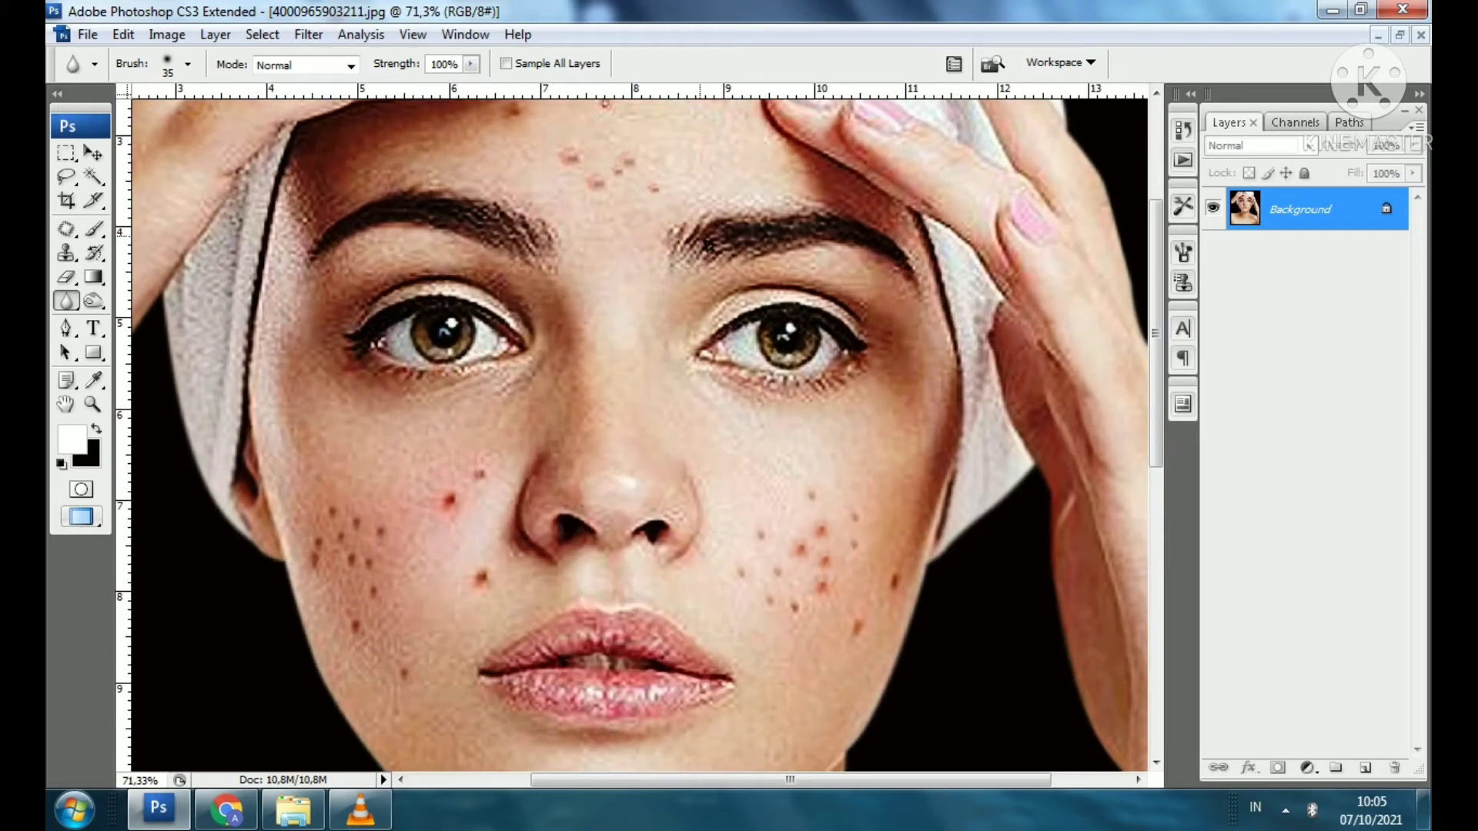
scroll(640, 435, up, 3)
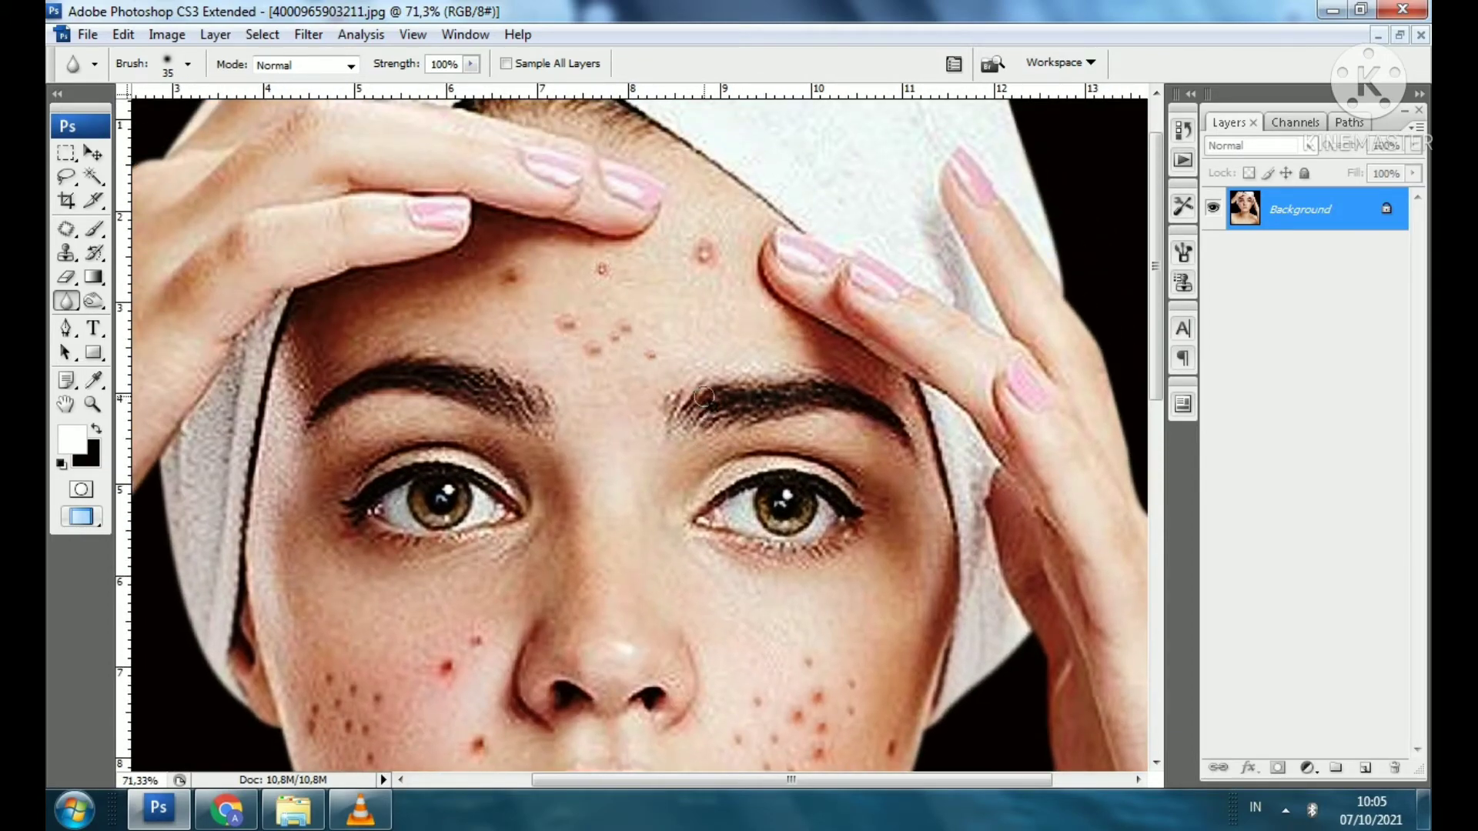
scroll(703, 396, down, 5)
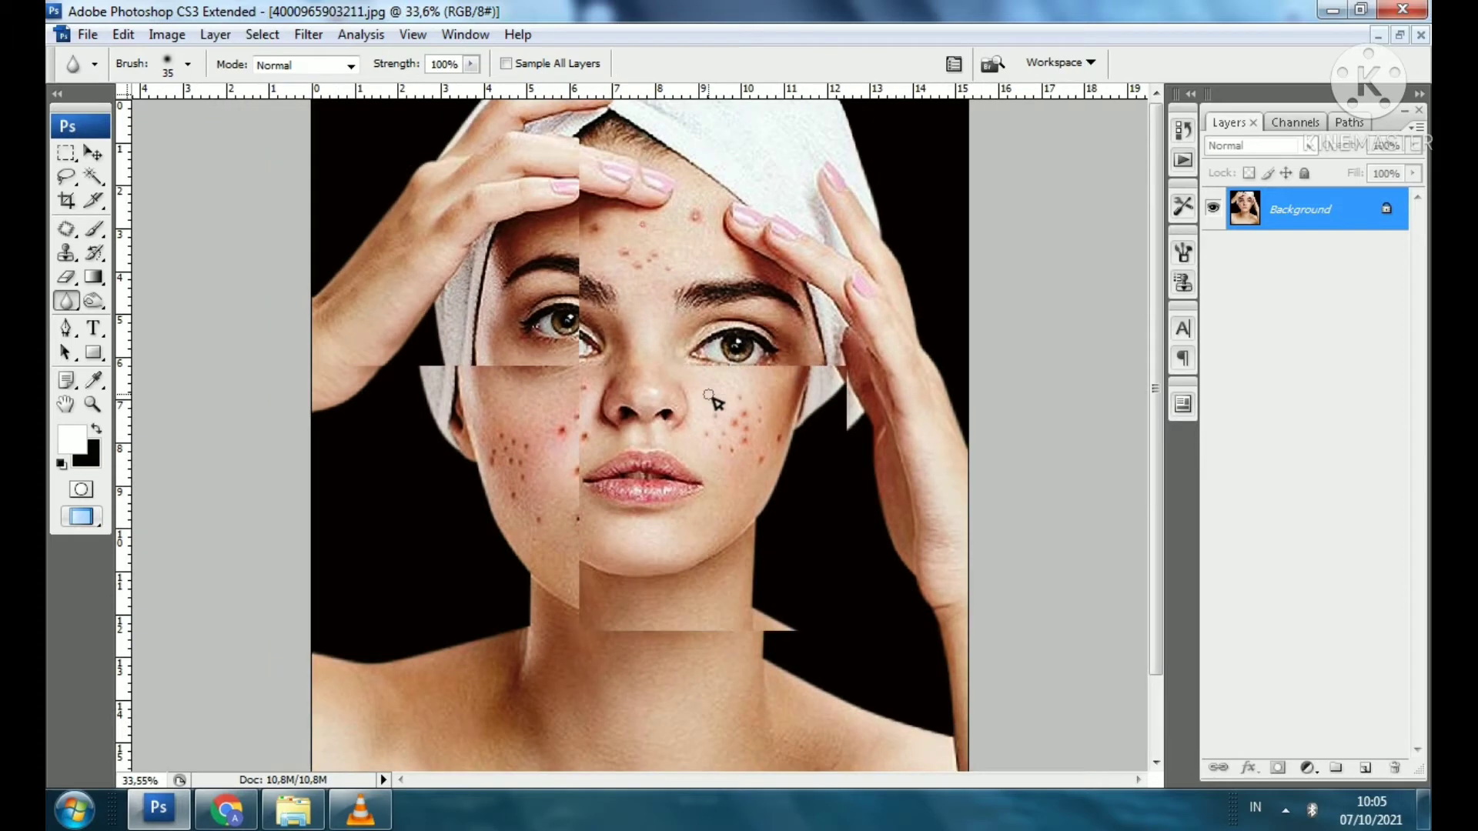
scroll(708, 396, down, 2)
scroll(708, 396, up, 1)
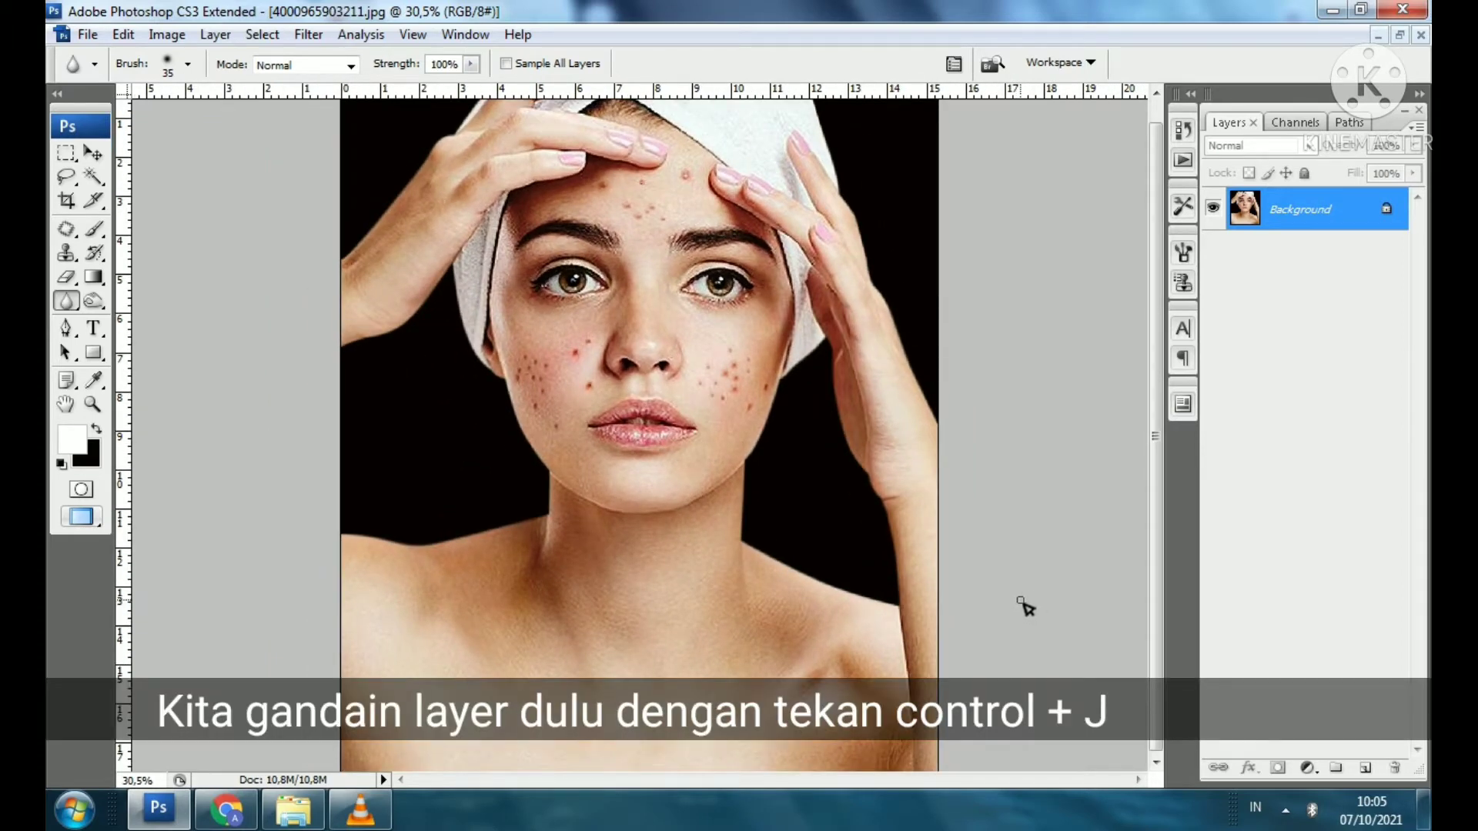
Duplicate the Background layer and activate the Patch Tool.
key(ctrl+j)
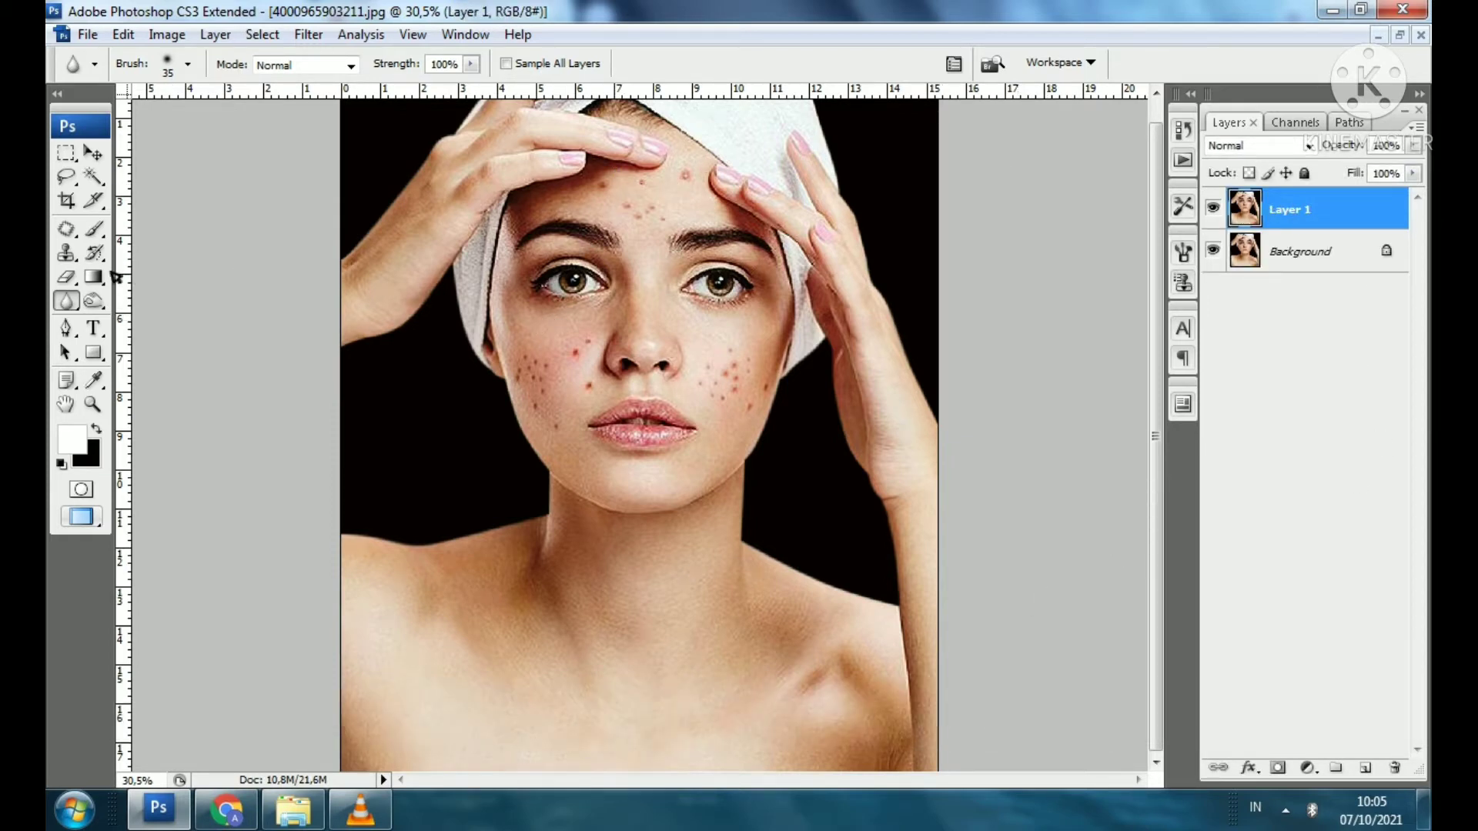
mouse_move(67, 231)
mouse_down()
mouse_move(108, 235)
mouse_move(150, 285)
mouse_up()
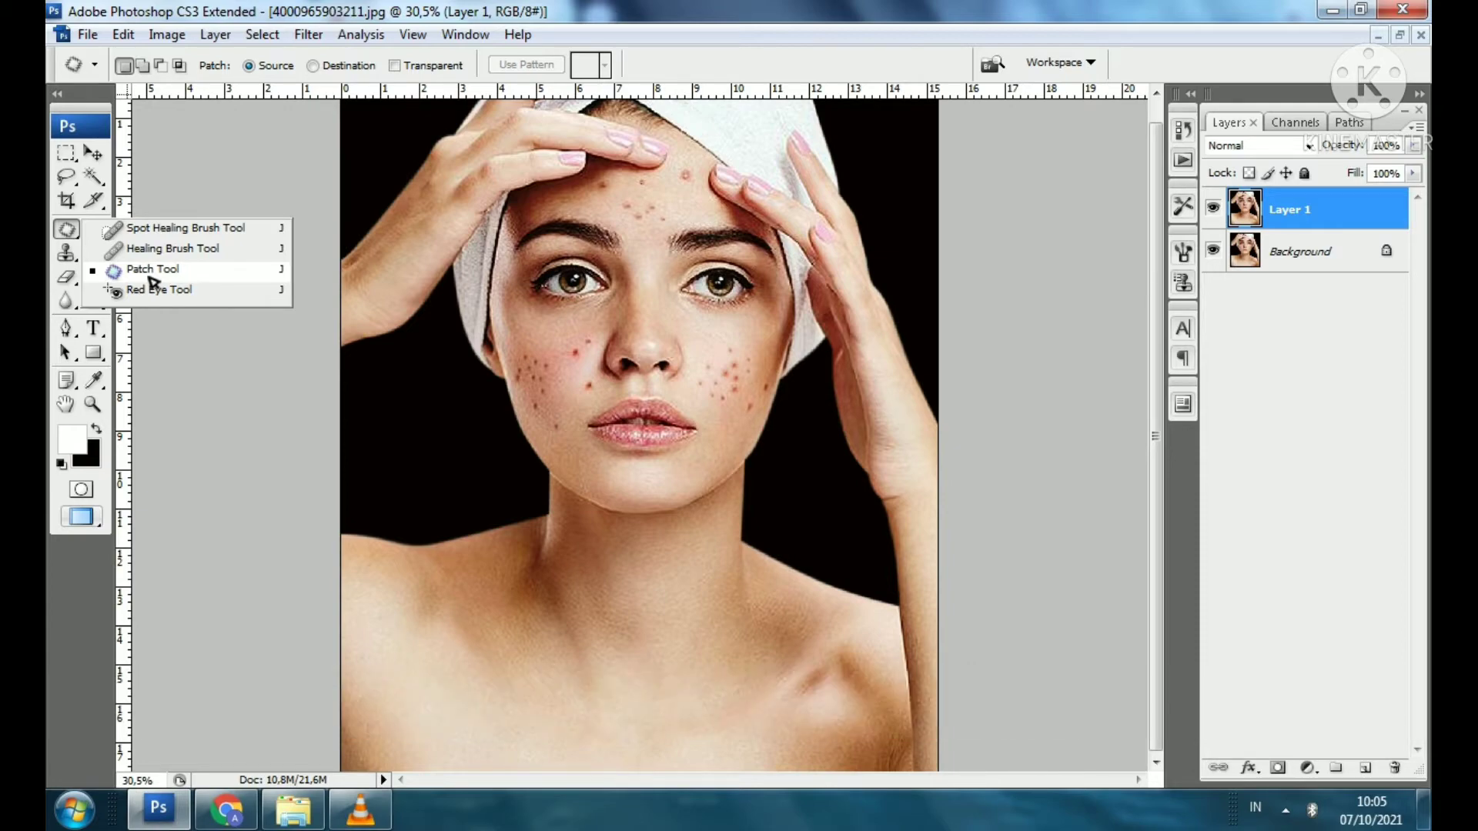
click(149, 275)
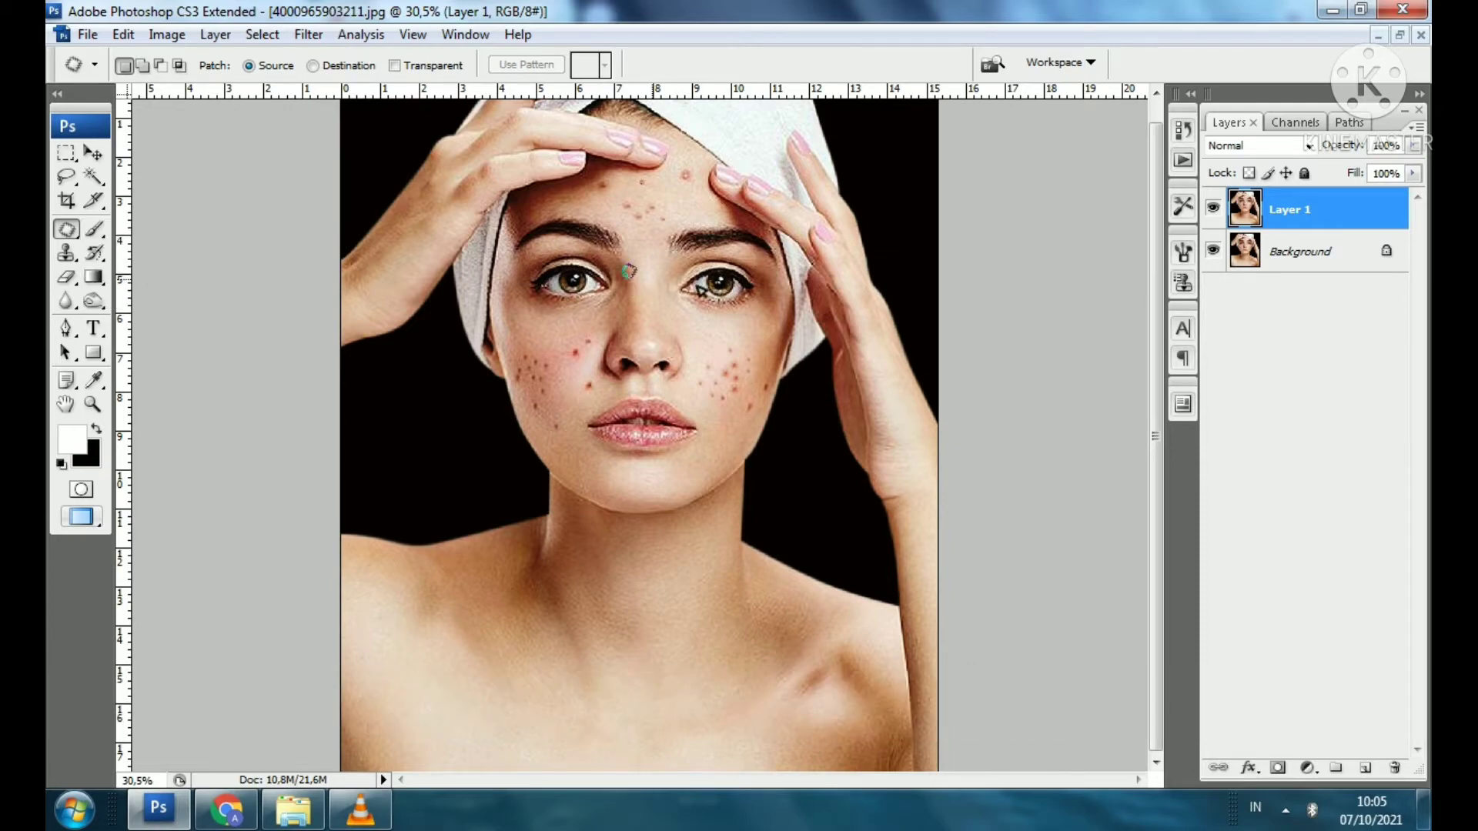
Patch the large blemish and the smaller one beside it on the upper forehead with clean nearby skin, clearing each selection.
scroll(629, 271, up, 8)
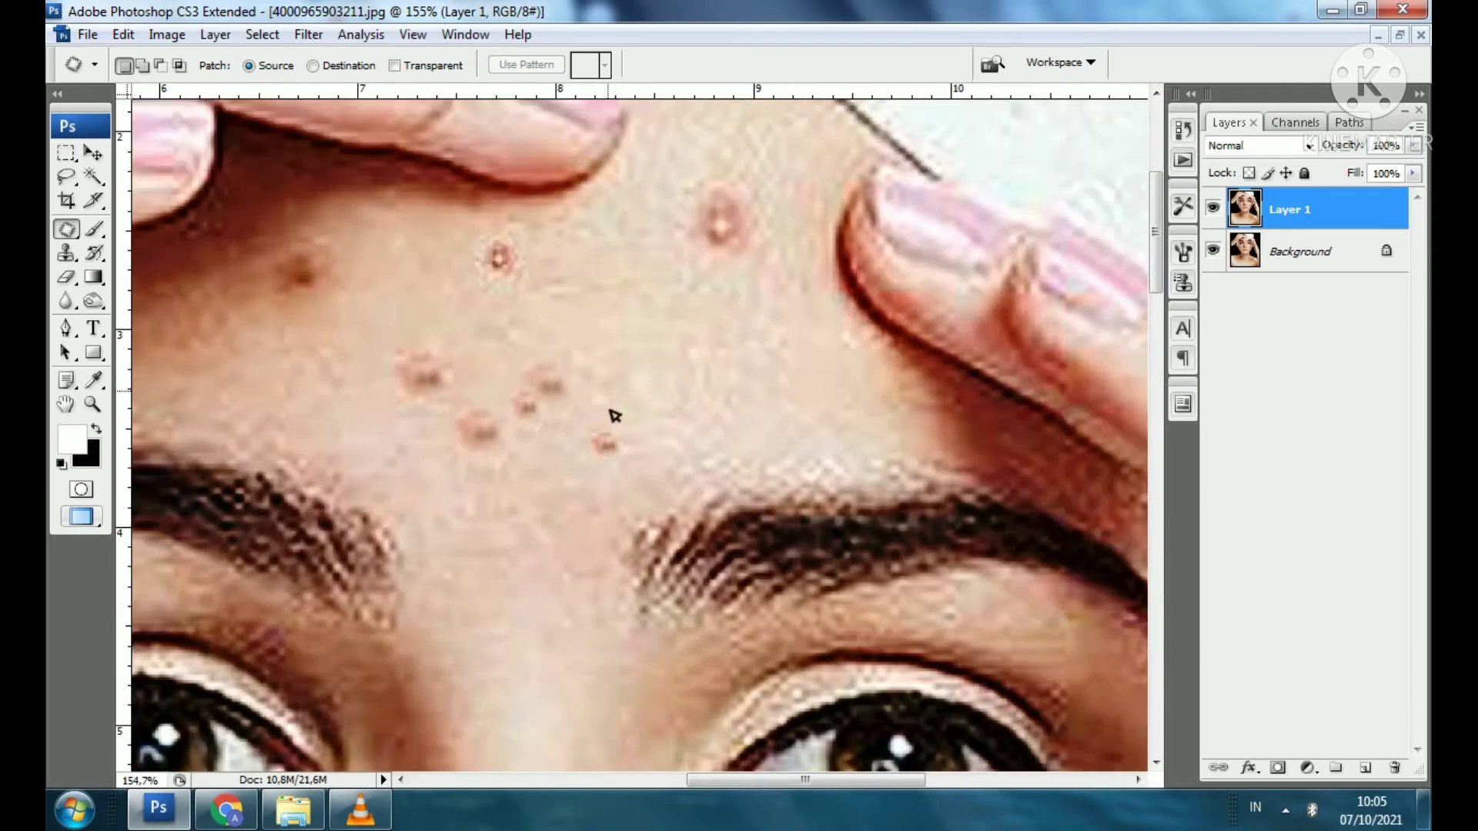
drag(615, 416, 603, 514)
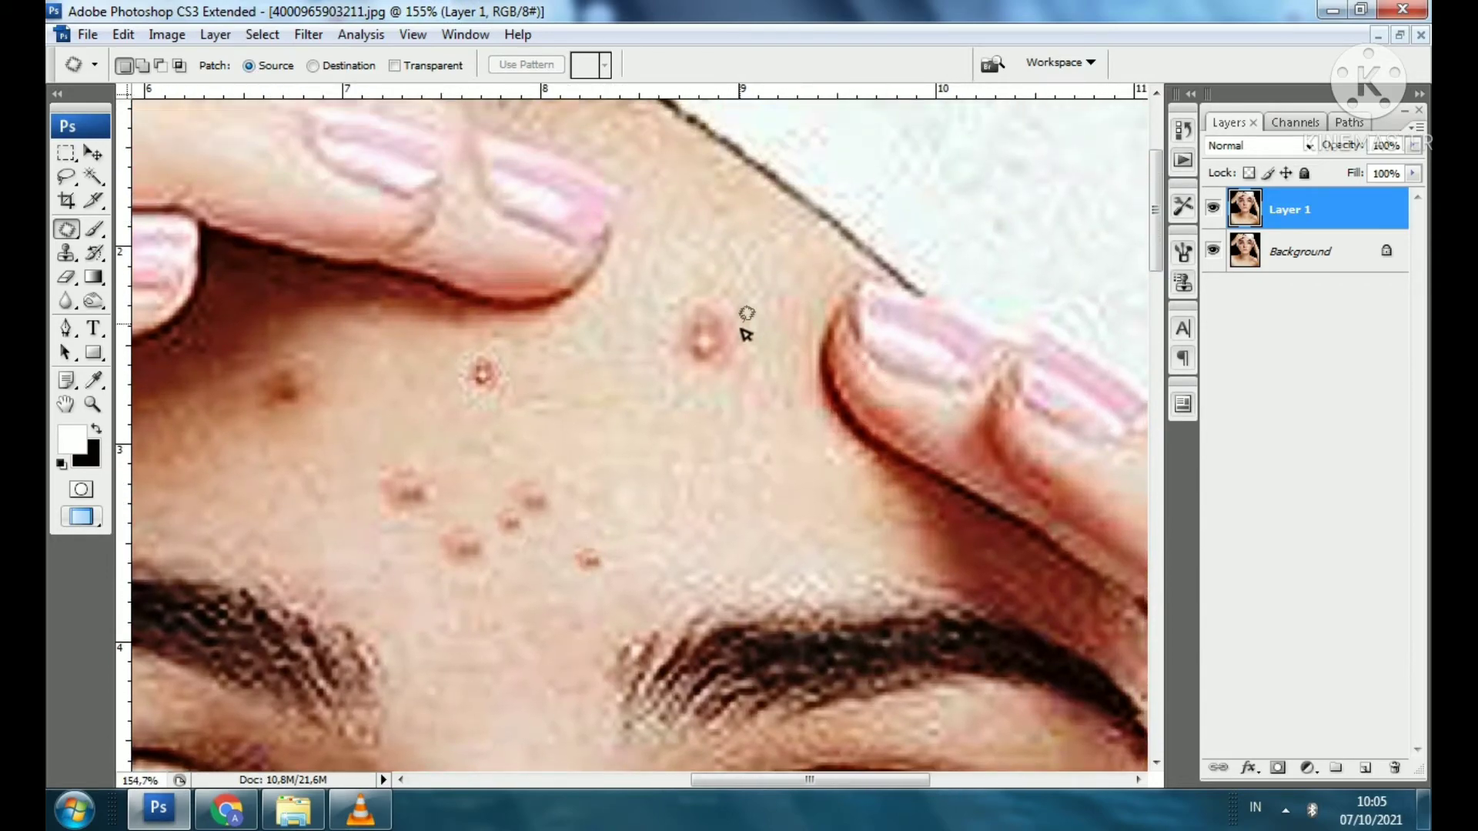
scroll(745, 332, up, 2)
mouse_move(766, 312)
mouse_down()
mouse_move(771, 399)
mouse_move(683, 432)
mouse_up()
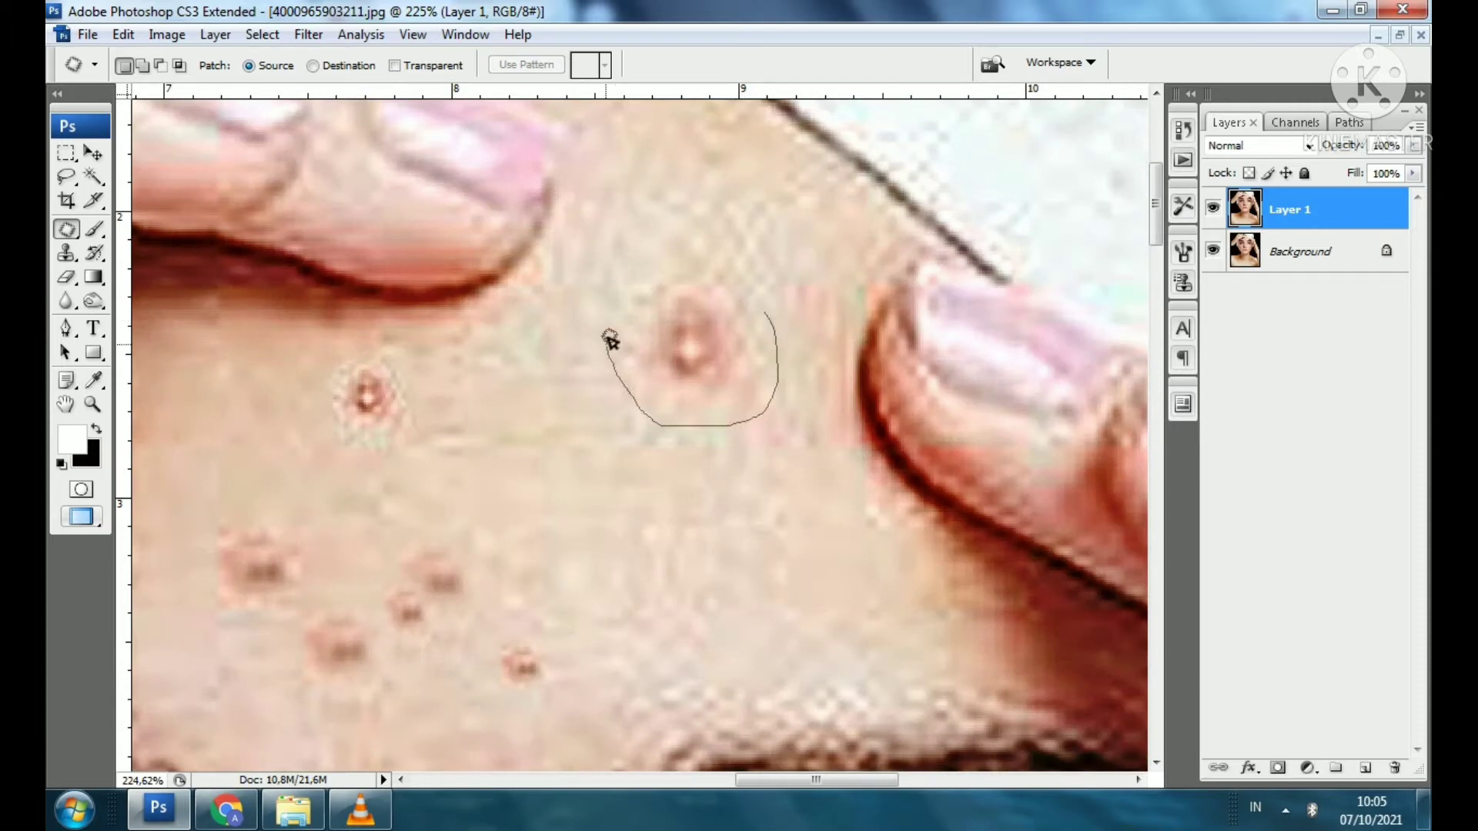
drag(715, 268, 582, 490)
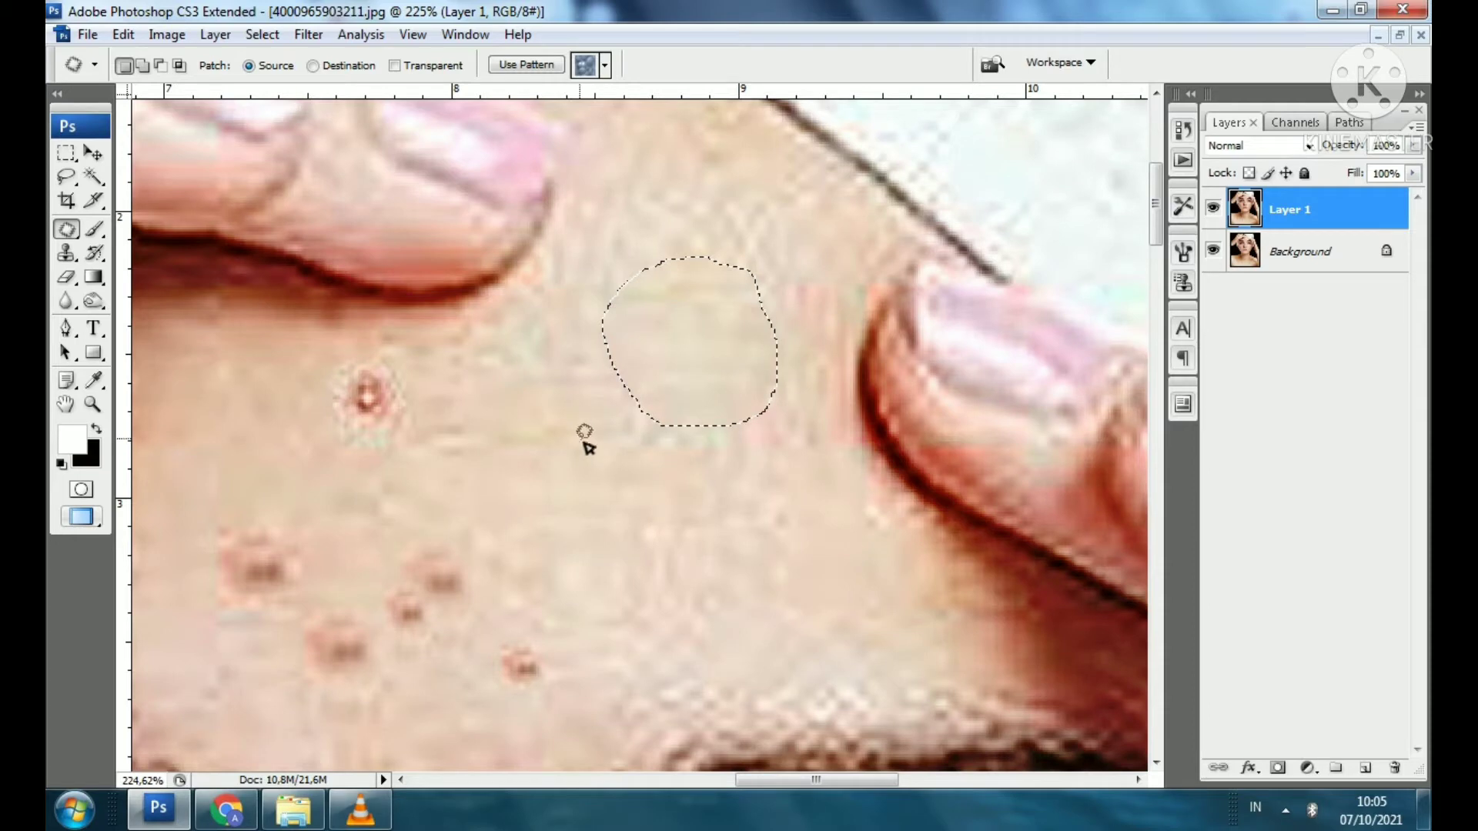
key(ctrl+d)
scroll(416, 422, down, 1)
mouse_move(414, 425)
mouse_down()
mouse_move(393, 441)
mouse_move(333, 400)
mouse_move(419, 423)
mouse_move(528, 395)
mouse_move(535, 364)
mouse_up()
key(ctrl+d)
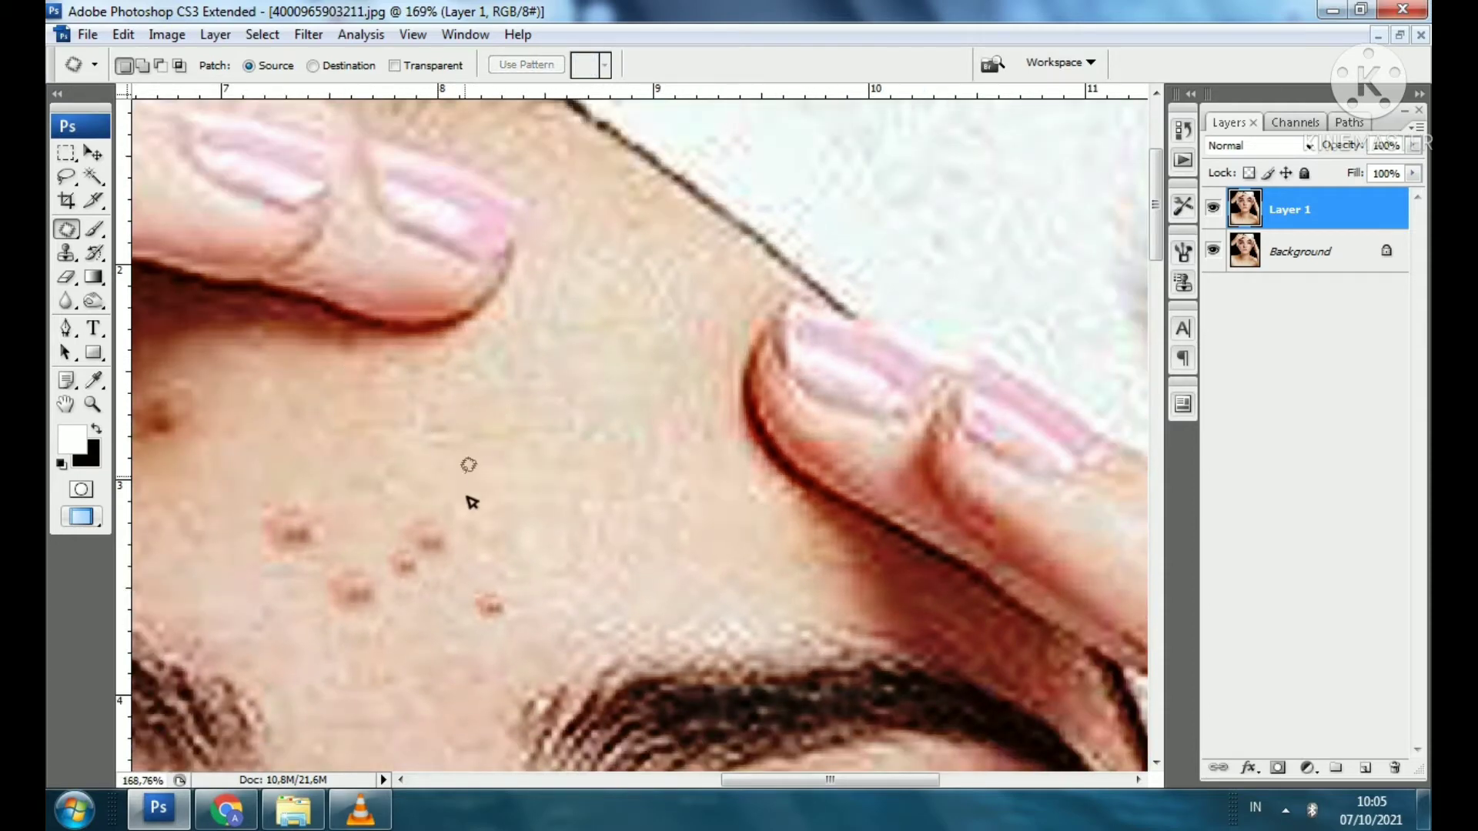
Patch the small single blemish above the inner end of the right-hand eyebrow with clean forehead skin and deselect.
scroll(587, 469, down, 3)
scroll(588, 469, left, 3)
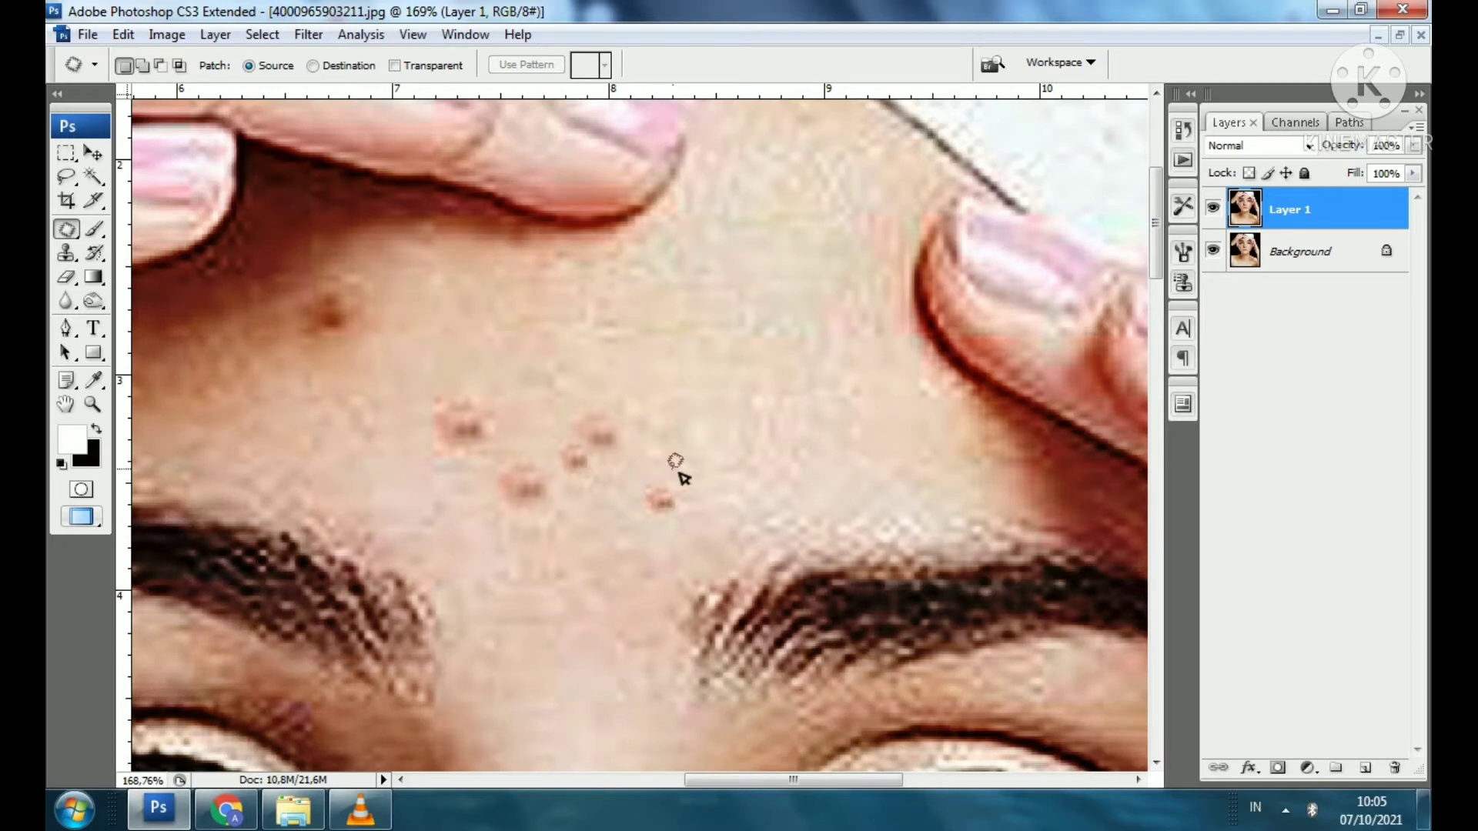
drag(635, 528, 737, 390)
key(ctrl+d)
Patch the cluster of four mid-forehead blemishes and the dark spot in the shadow below the left-hand fingers, deselecting after each.
mouse_move(638, 454)
mouse_down()
mouse_move(587, 498)
mouse_move(546, 506)
mouse_move(465, 480)
mouse_up()
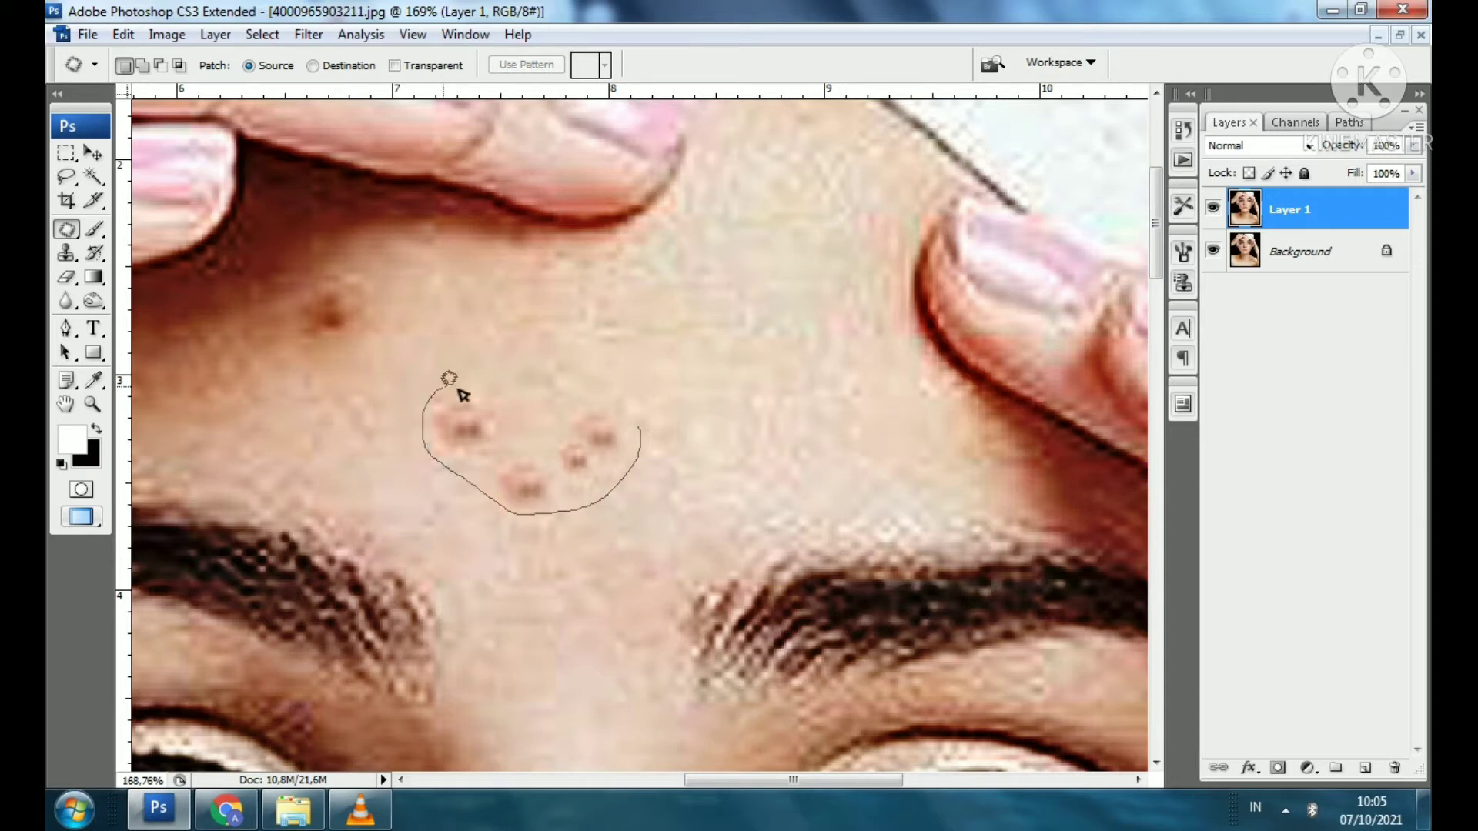
drag(461, 395, 454, 382)
drag(557, 439, 752, 331)
key(ctrl+d)
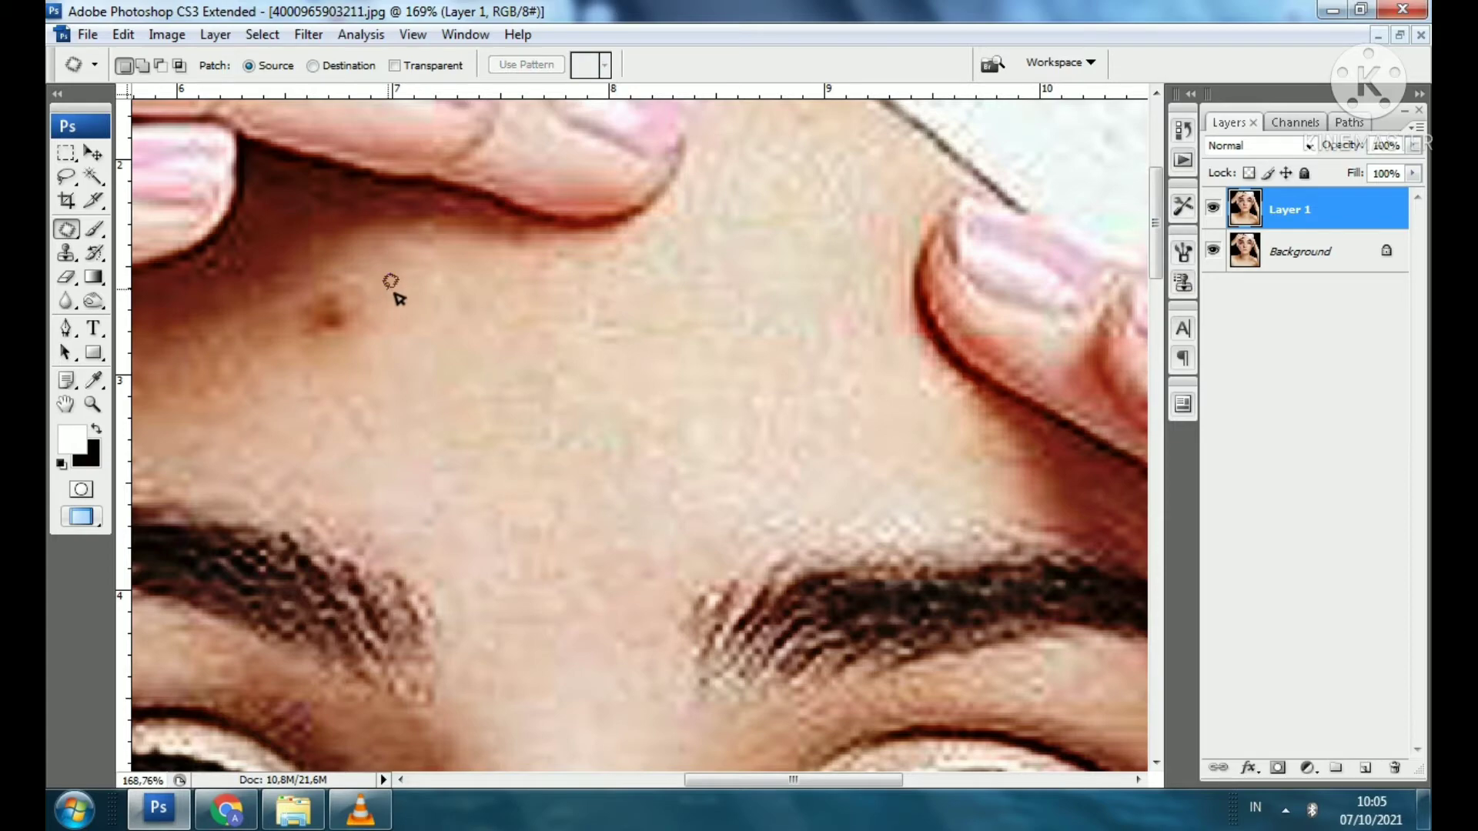
mouse_move(321, 277)
mouse_down()
mouse_move(370, 277)
mouse_move(192, 389)
mouse_move(211, 379)
mouse_up()
key(ctrl+d)
Patch the two red blemishes on the left-hand cheek beside the nose with the clean skin above them and deselect.
scroll(321, 423, down, 3)
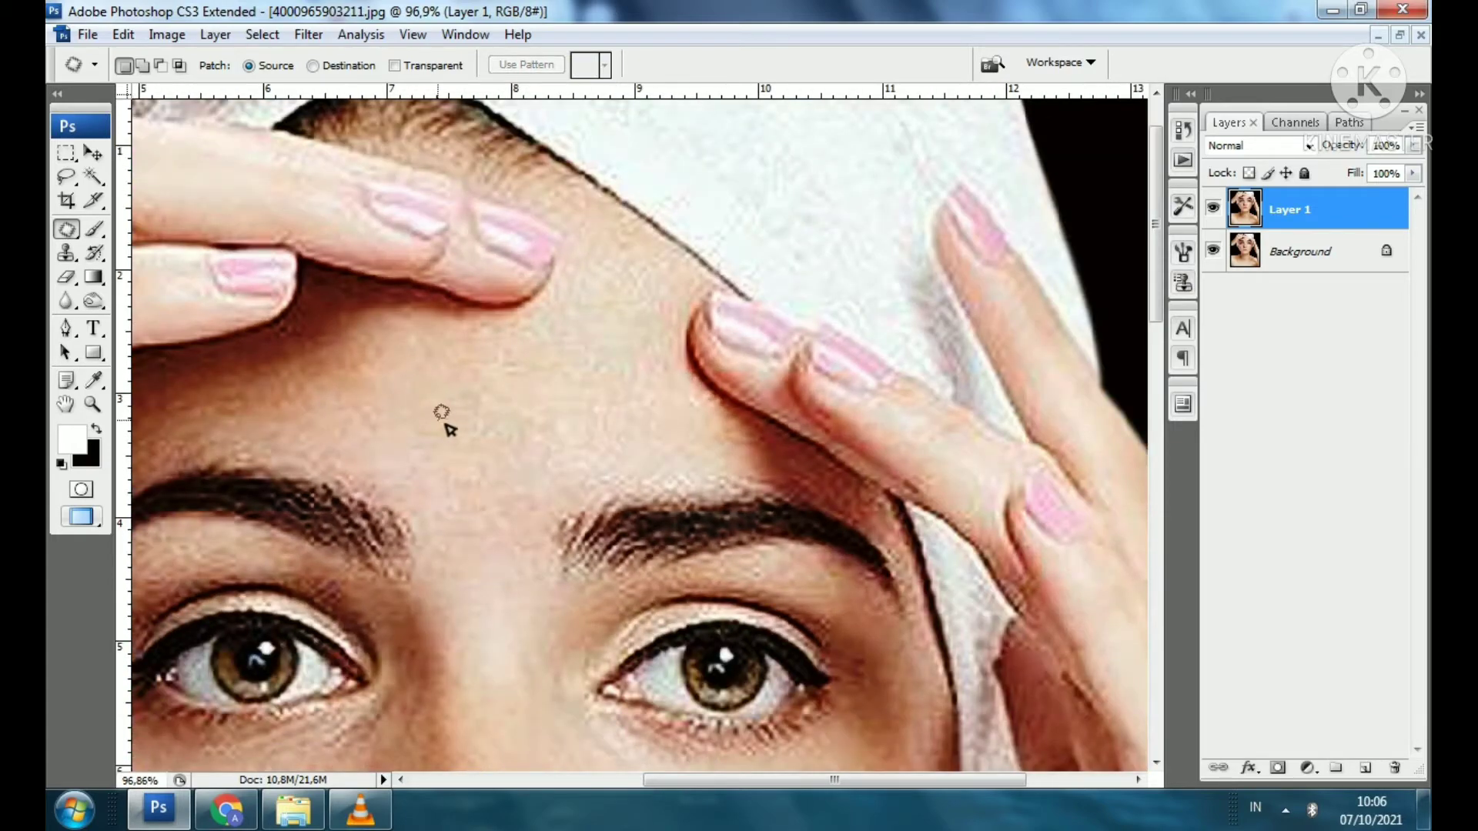
scroll(449, 423, up, 1)
scroll(452, 429, down, 1)
drag(452, 429, 793, 188)
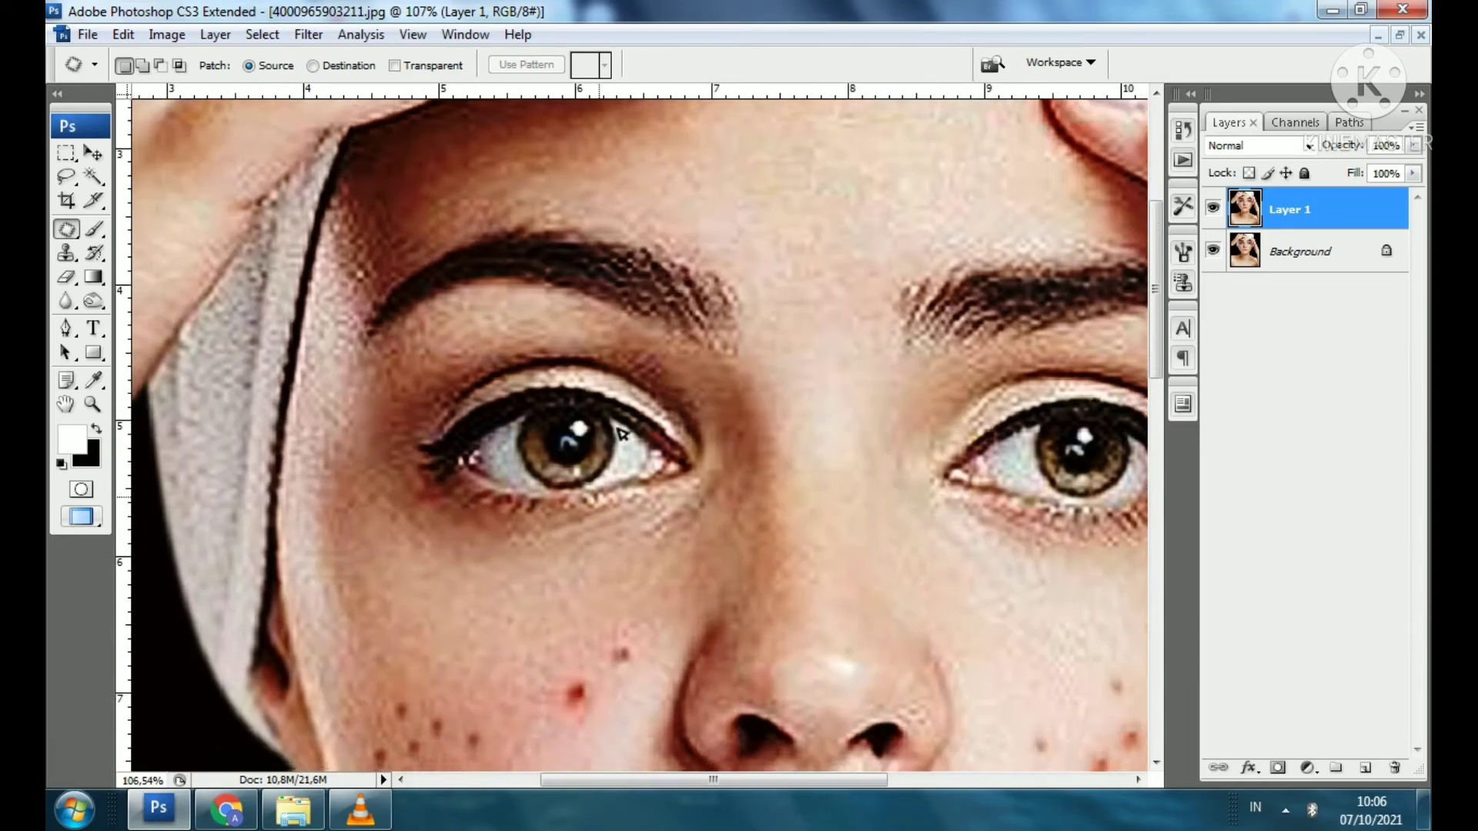
drag(587, 452, 587, 386)
scroll(662, 505, up, 2)
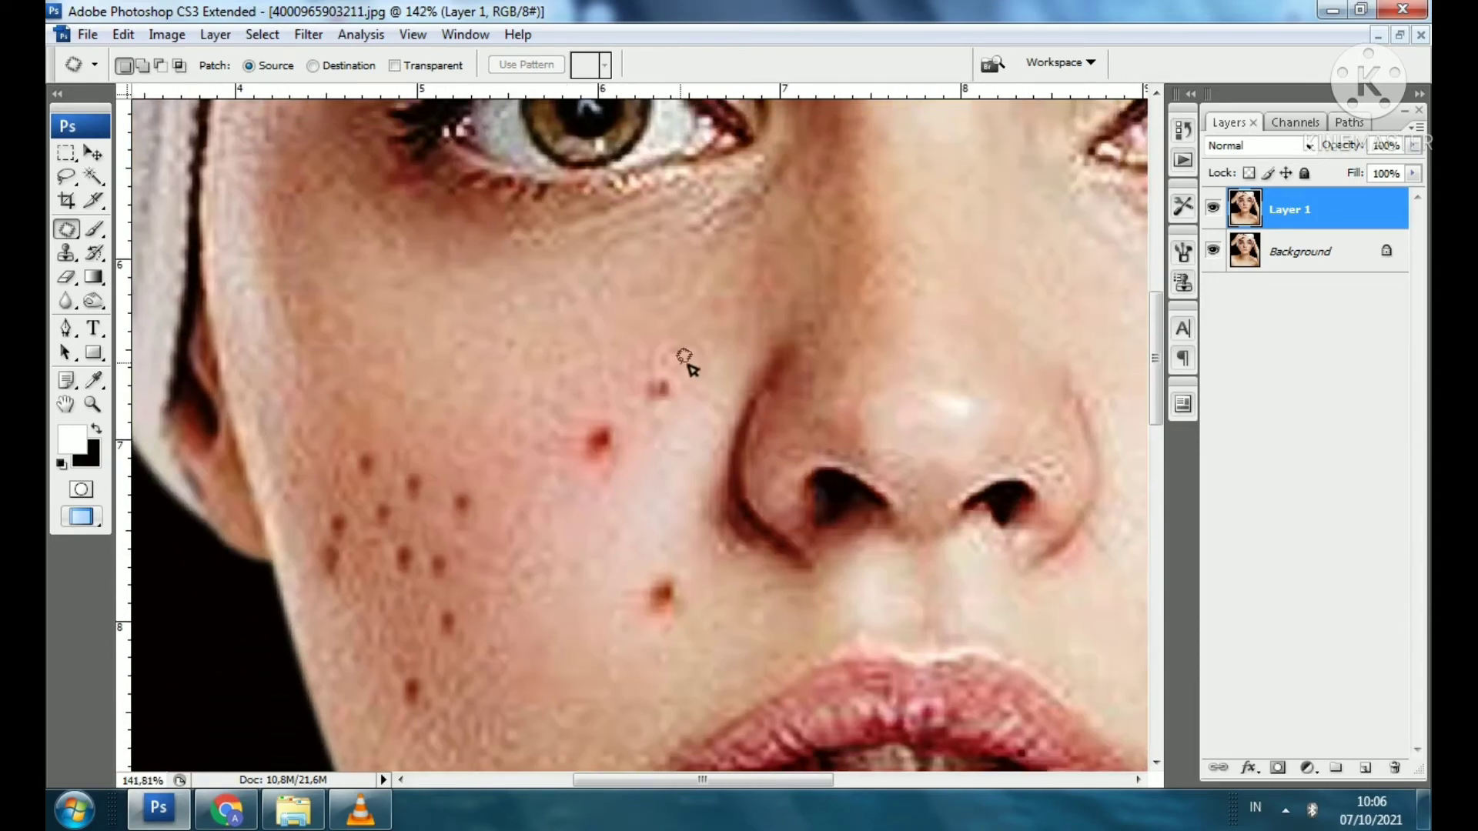
mouse_move(548, 443)
mouse_down()
mouse_move(667, 367)
mouse_move(559, 344)
mouse_move(554, 329)
mouse_up()
key(ctrl+d)
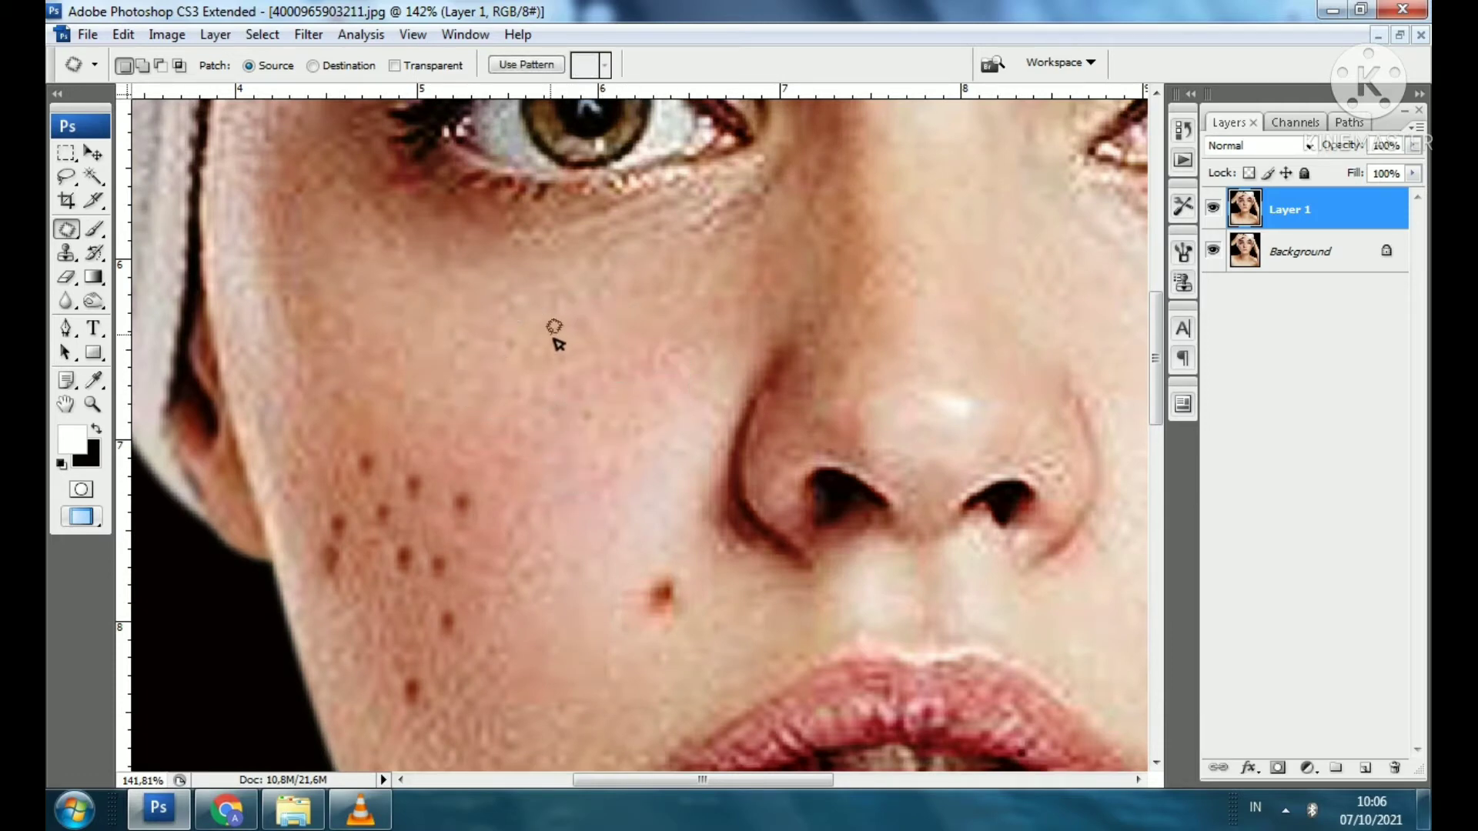
Patch the red blemish between the left-hand nostril and the mouth corner with clean cheek skin and deselect.
scroll(662, 624, up, 3)
scroll(653, 543, down, 2)
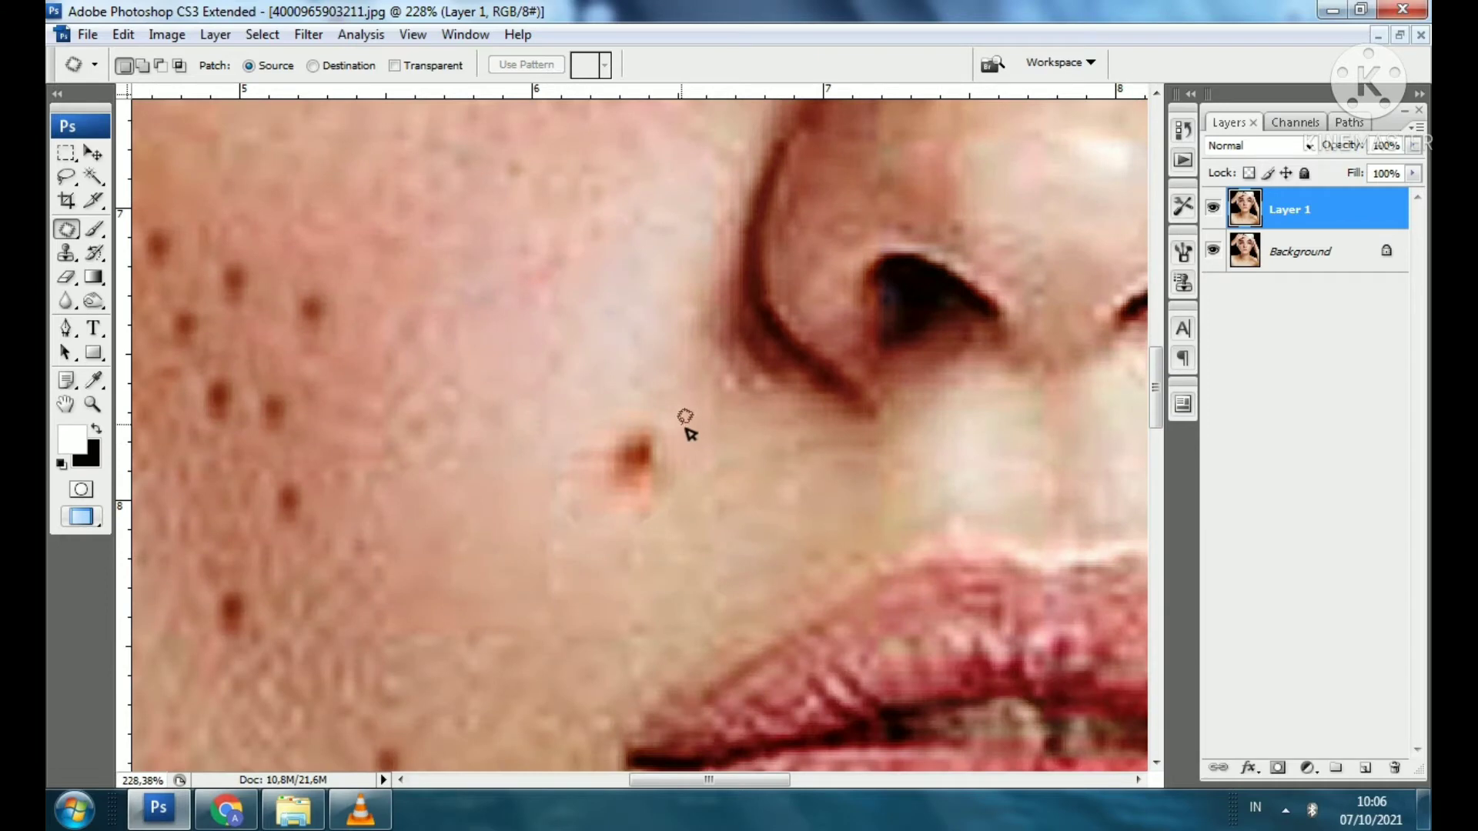
mouse_move(684, 417)
mouse_down()
mouse_move(603, 552)
mouse_move(600, 403)
mouse_move(670, 408)
mouse_up()
drag(594, 460, 529, 308)
key(ctrl+d)
Patch the two lowest spots of the left-hand cheek's cluster with clean adjacent skin, clearing each selection.
scroll(439, 501, left, 5)
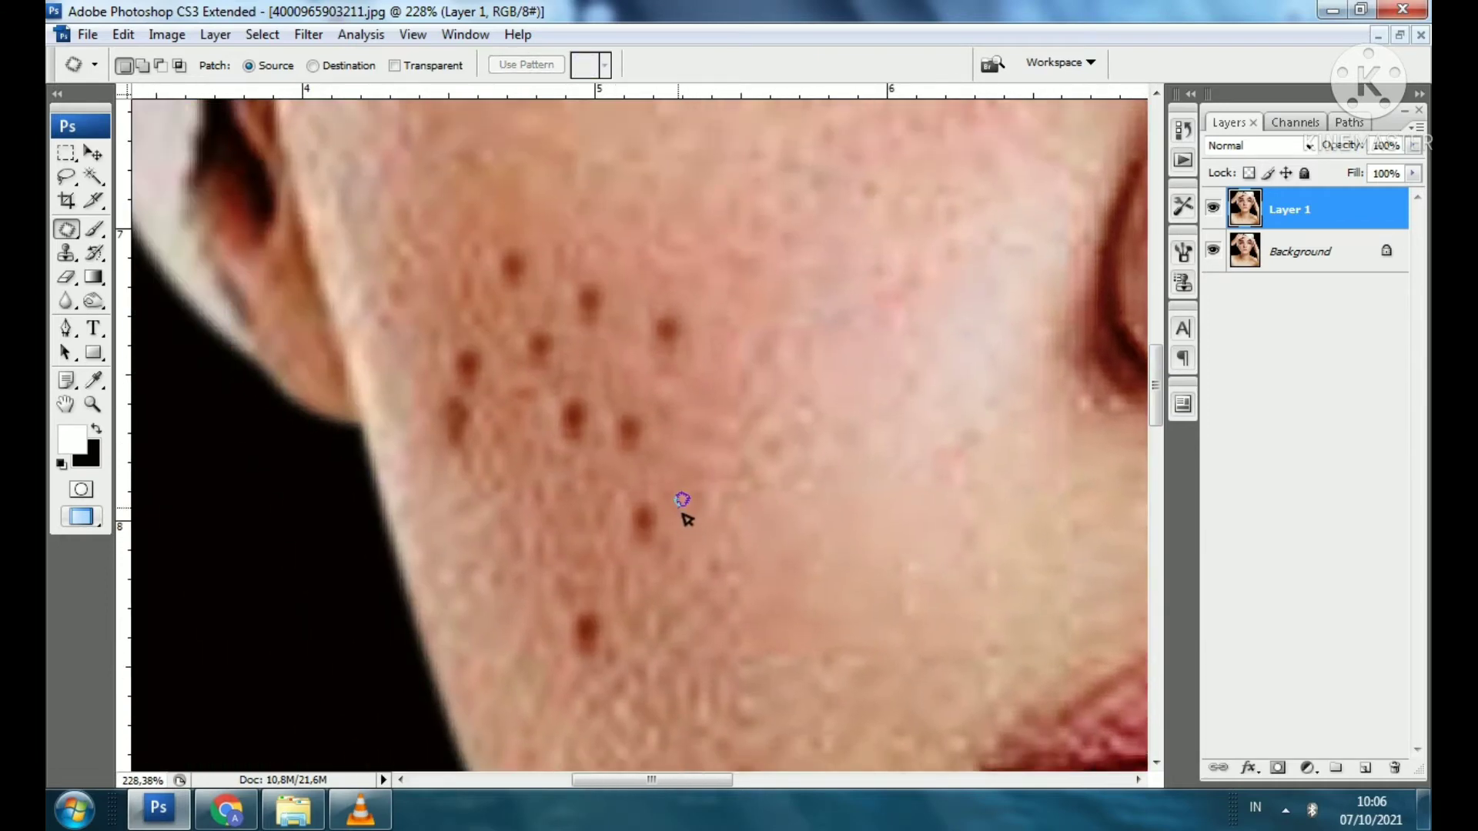
mouse_move(679, 500)
mouse_down()
mouse_move(634, 610)
mouse_move(659, 478)
mouse_move(673, 494)
mouse_up()
mouse_move(661, 503)
mouse_down()
mouse_move(709, 422)
mouse_move(727, 422)
mouse_up()
key(ctrl+d)
drag(593, 599, 573, 593)
drag(592, 616, 659, 544)
key(ctrl+d)
Patch the adjacent pair of spots at the lower inner edge of the left-hand cheek's cluster with clean skin below and deselect.
scroll(621, 577, up, 2)
scroll(620, 578, left, 1)
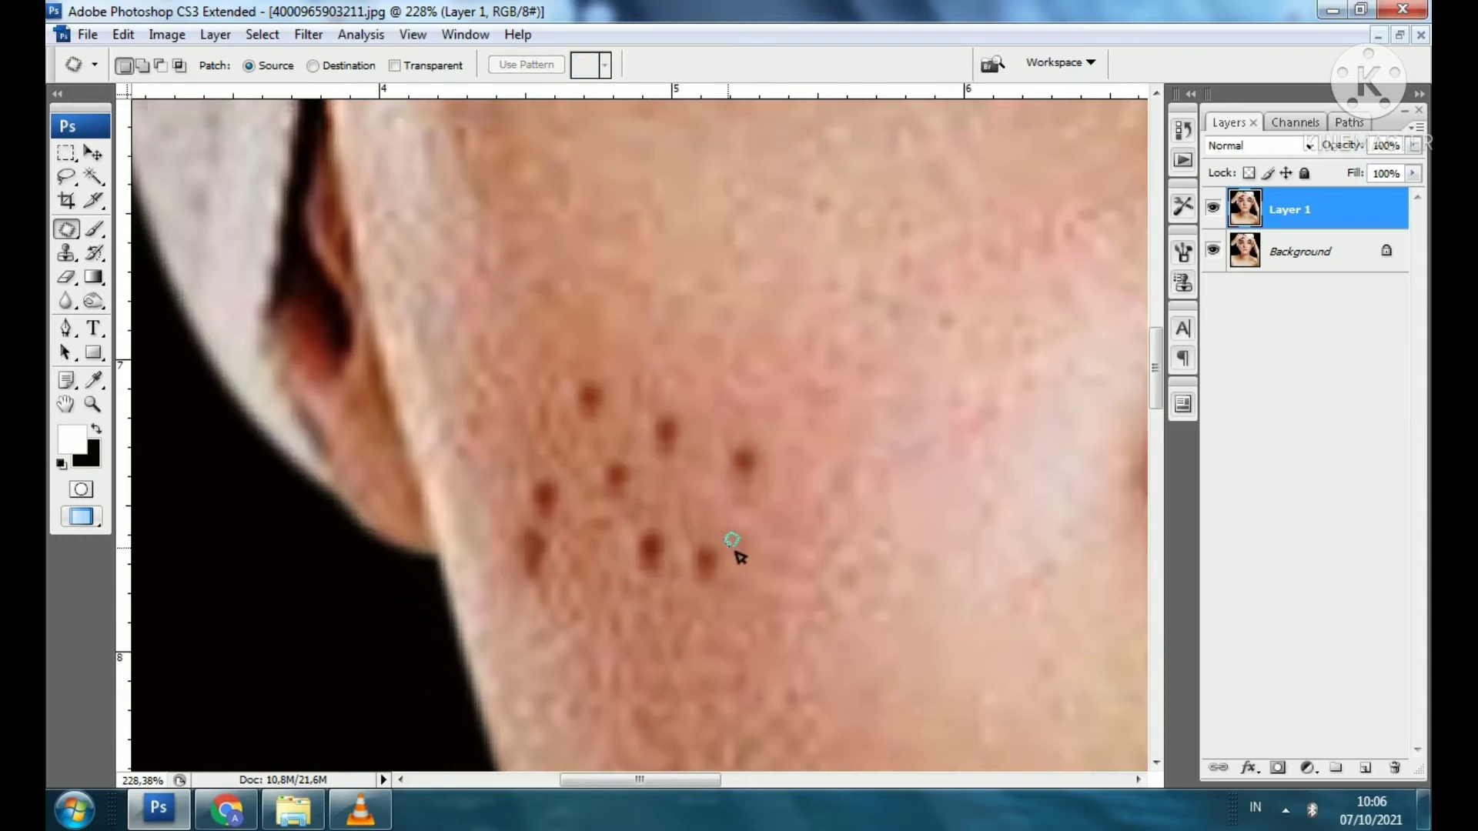
drag(681, 516, 655, 501)
drag(650, 609, 617, 682)
key(ctrl+d)
Patch the three spots of the left-hand cheek's cluster closest to the ear and below the top row, then deselect.
scroll(729, 556, up, 1)
scroll(728, 556, left, 2)
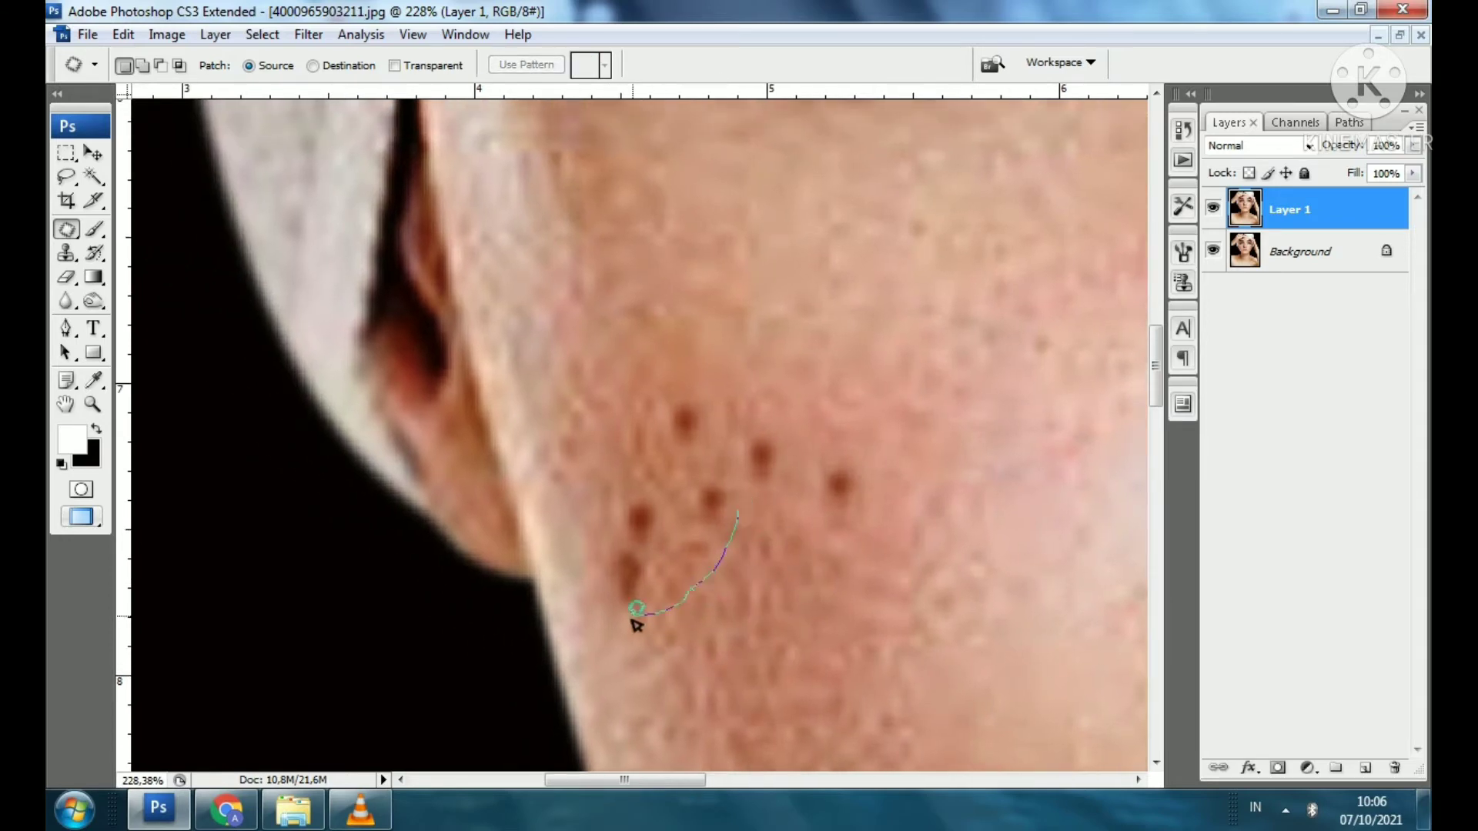
mouse_move(716, 485)
mouse_down()
mouse_move(801, 604)
mouse_move(793, 620)
mouse_up()
key(ctrl+d)
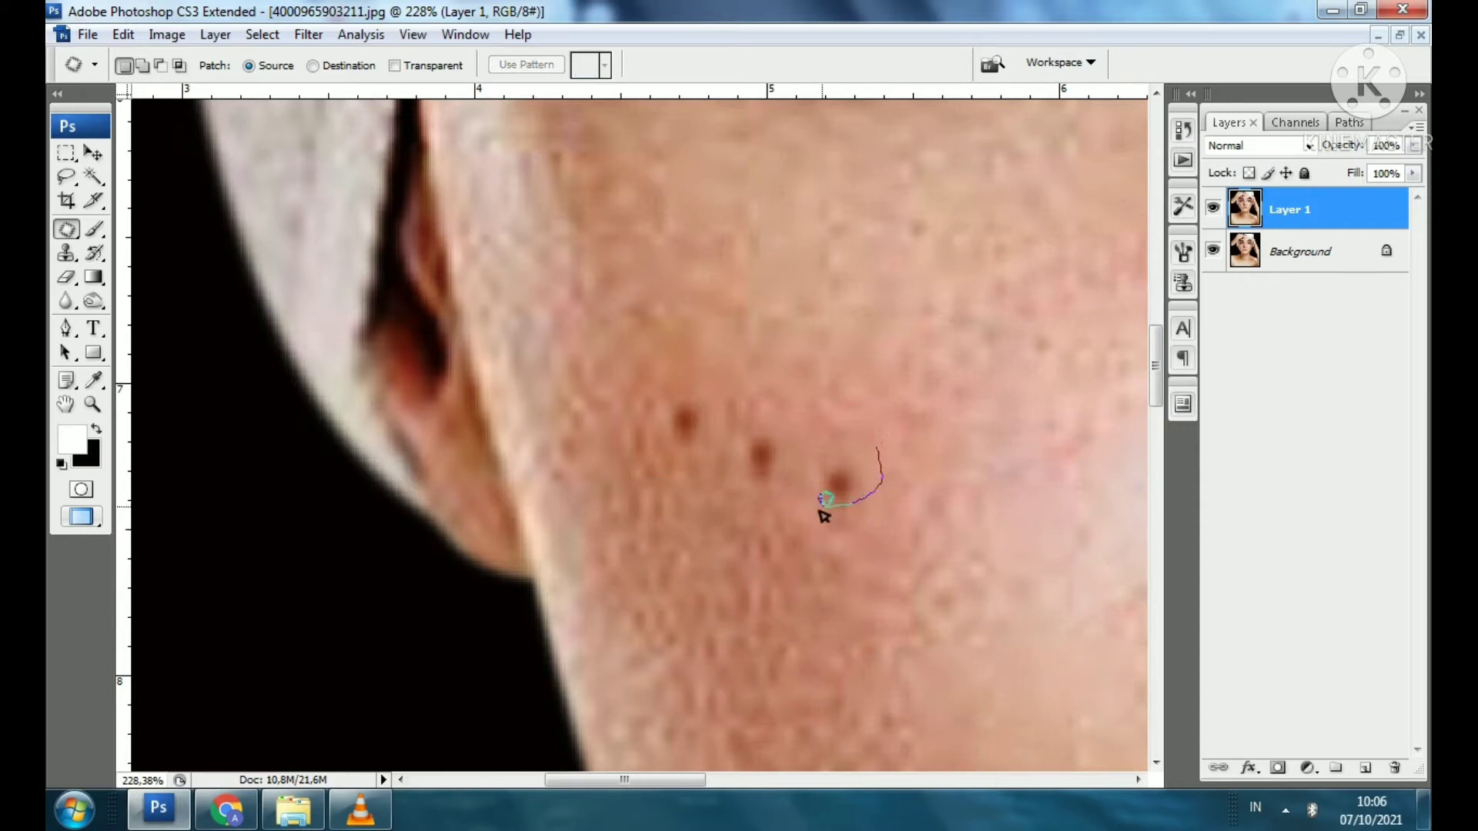
Patch the remaining row of three spots on the left-hand cheek with clean surrounding skin and deselect.
mouse_move(769, 396)
mouse_down()
mouse_move(825, 446)
mouse_move(859, 362)
mouse_up()
key(ctrl+d)
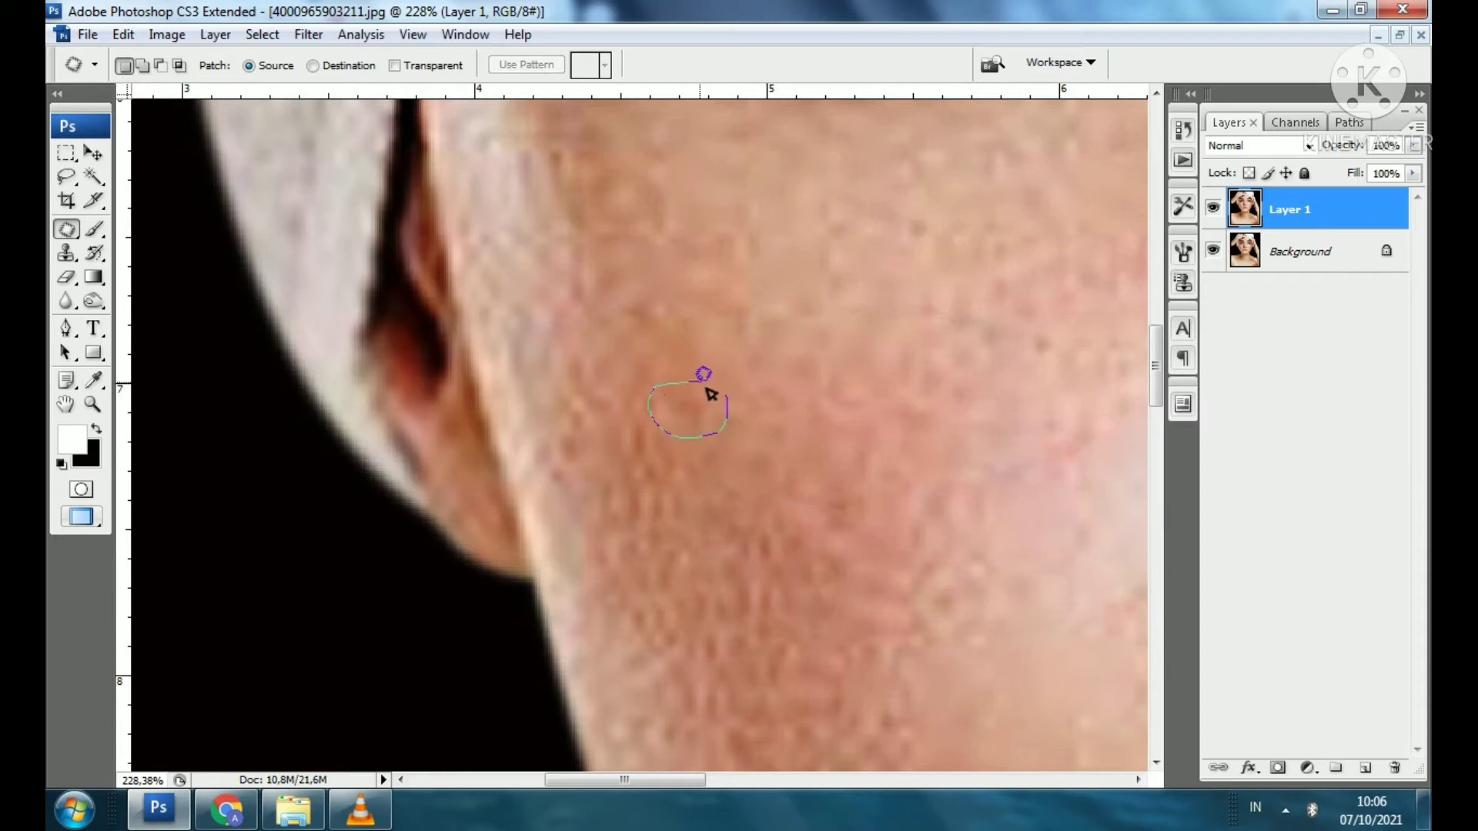
drag(710, 394, 702, 380)
key(ctrl+d)
Patch the isolated spot between the left-hand mouth corner and the jaw with the skin above it and deselect.
scroll(811, 503, down, 2)
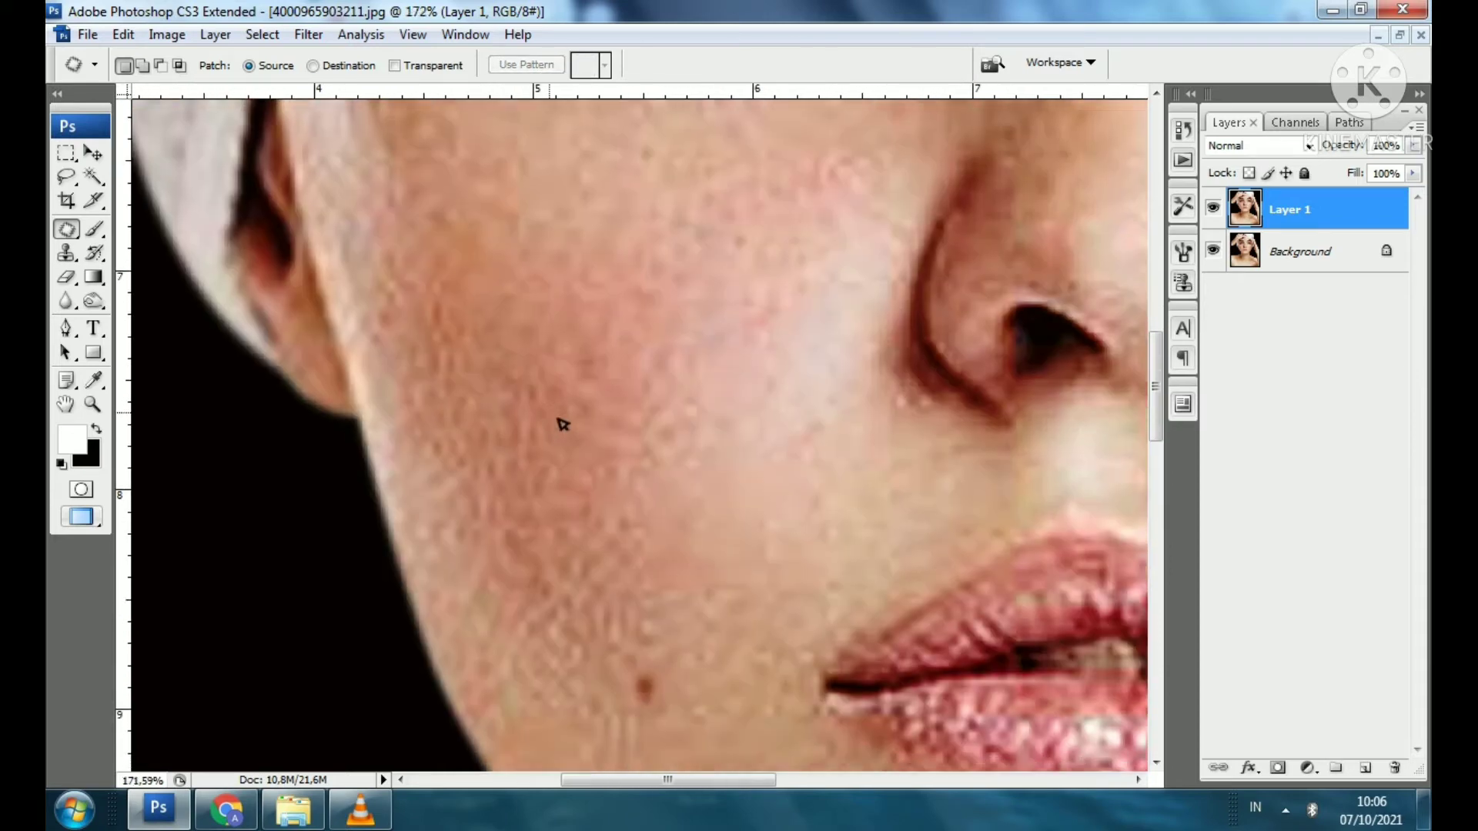
scroll(563, 424, down, 3)
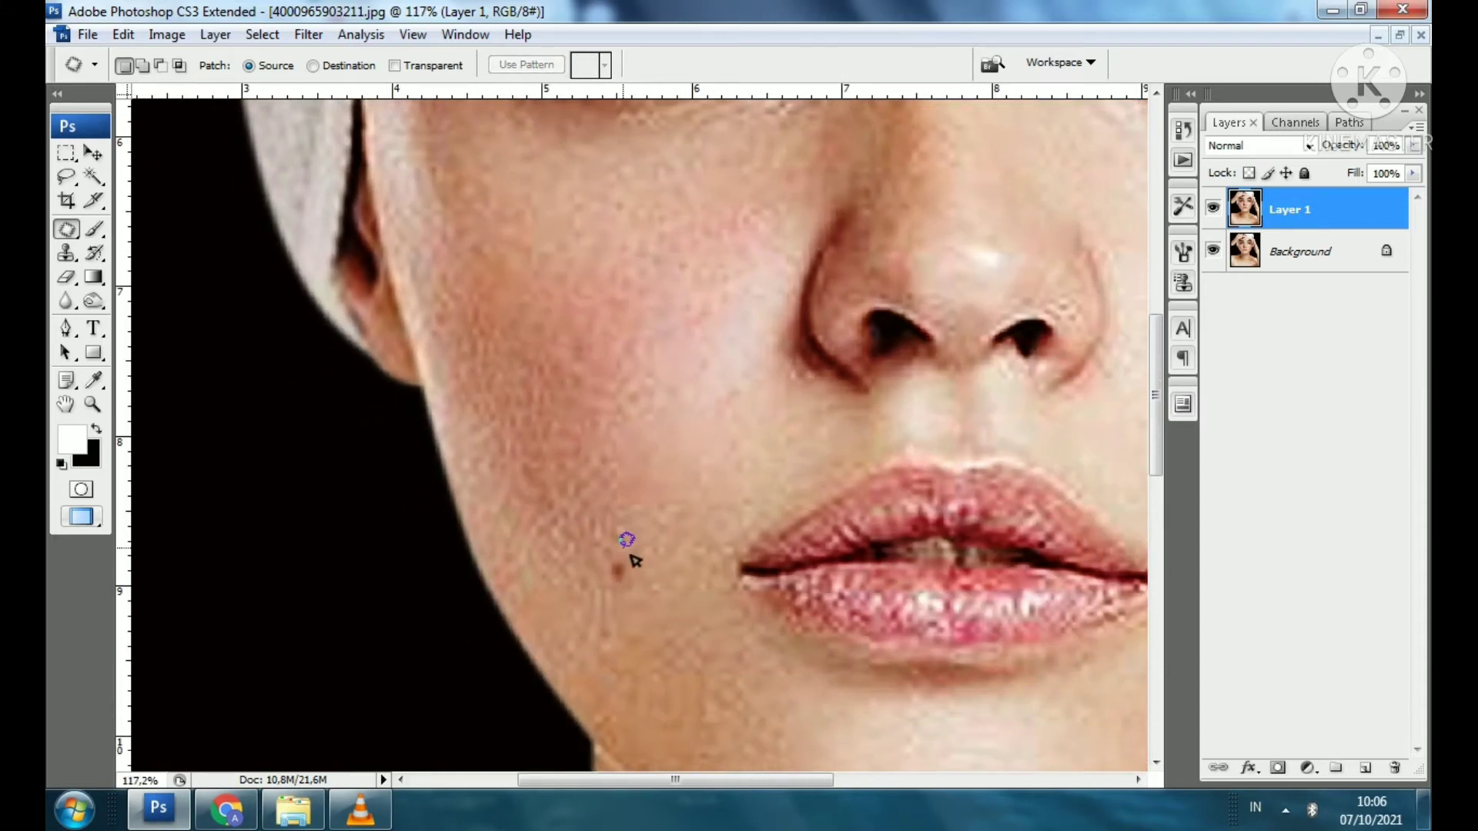
drag(605, 589, 608, 584)
mouse_move(618, 573)
mouse_down()
mouse_move(604, 518)
mouse_move(660, 462)
mouse_move(614, 510)
mouse_up()
key(ctrl+d)
Patch the two lowest small spots of the right-hand cheek's cluster and the separate spot nearer the jaw, deselecting after each.
scroll(662, 461, down, 2)
scroll(614, 511, down, 4)
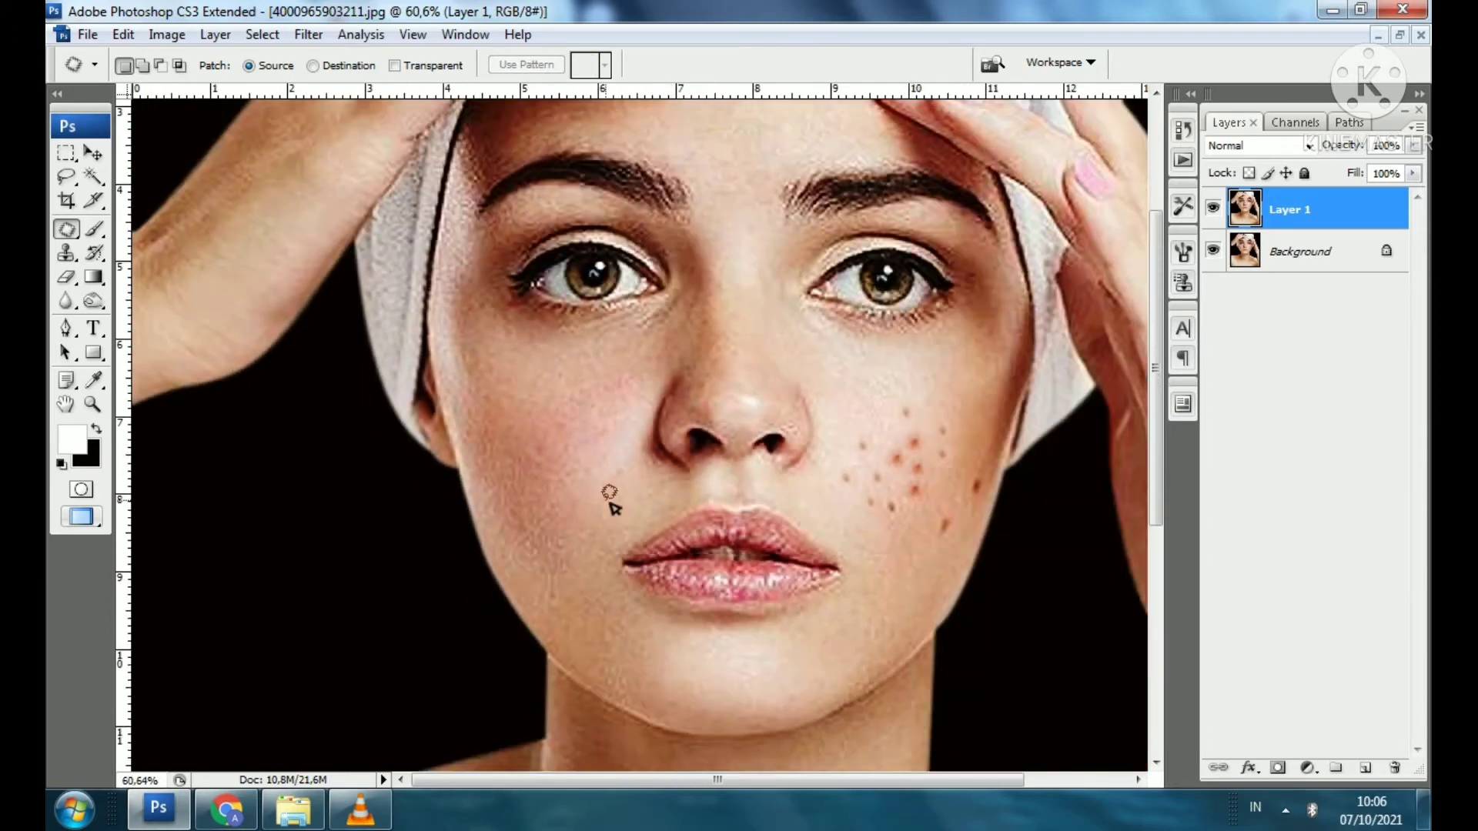
scroll(612, 501, down, 3)
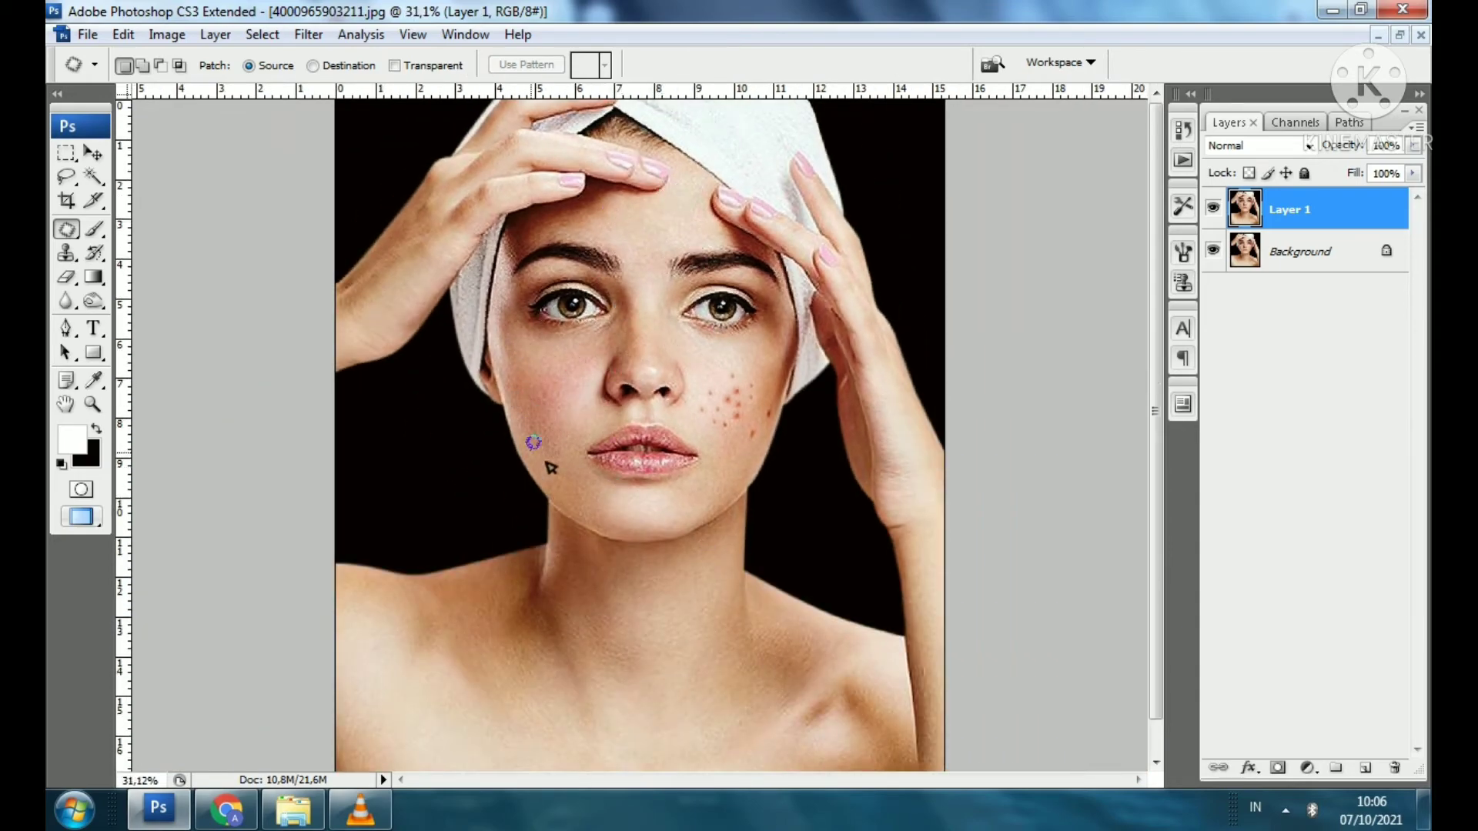
scroll(708, 454, up, 6)
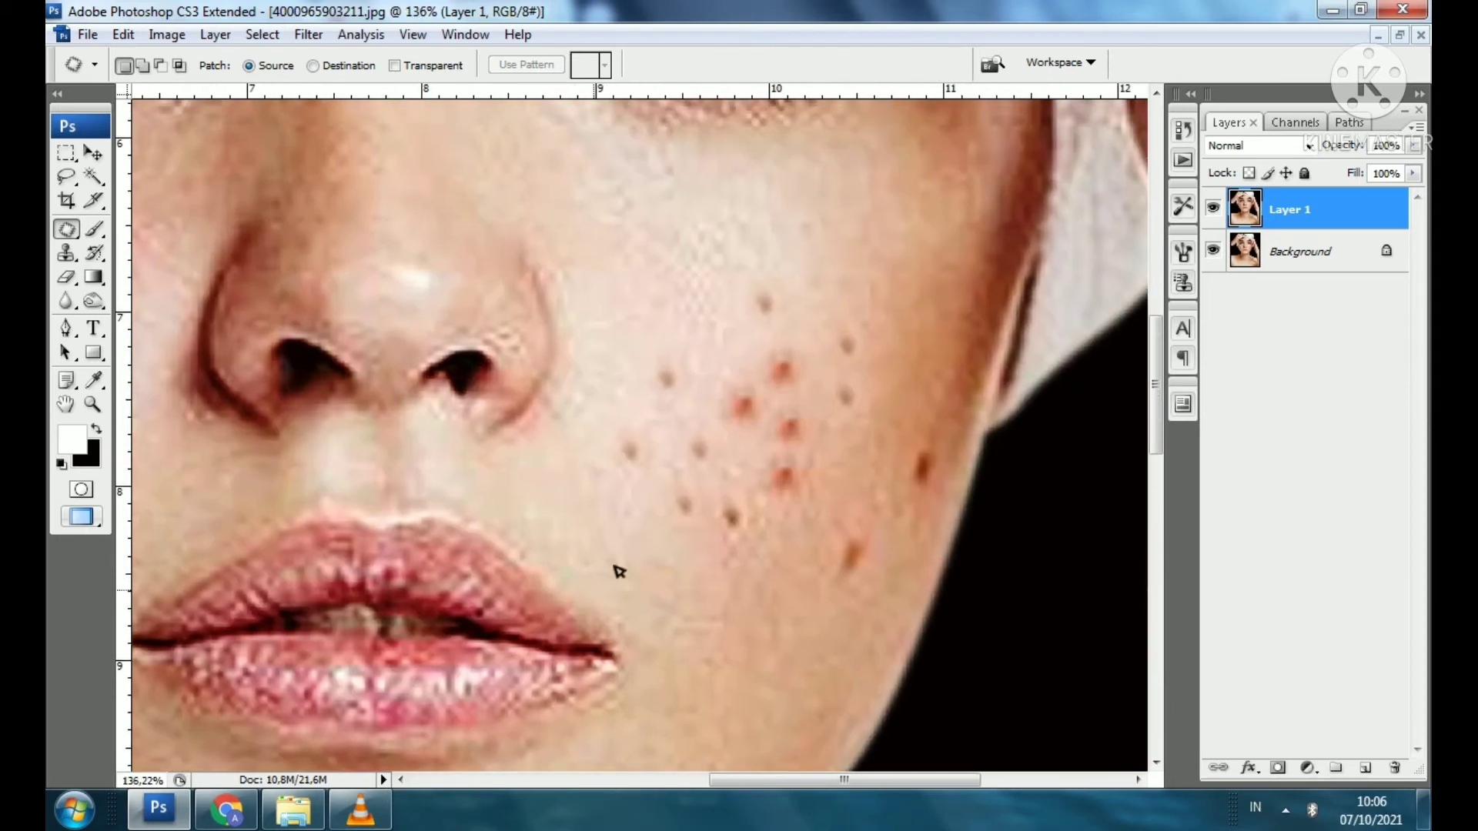
scroll(734, 564, up, 2)
mouse_move(750, 548)
mouse_down()
mouse_move(704, 589)
mouse_move(709, 554)
mouse_move(686, 597)
mouse_move(914, 599)
mouse_up()
key(ctrl+d)
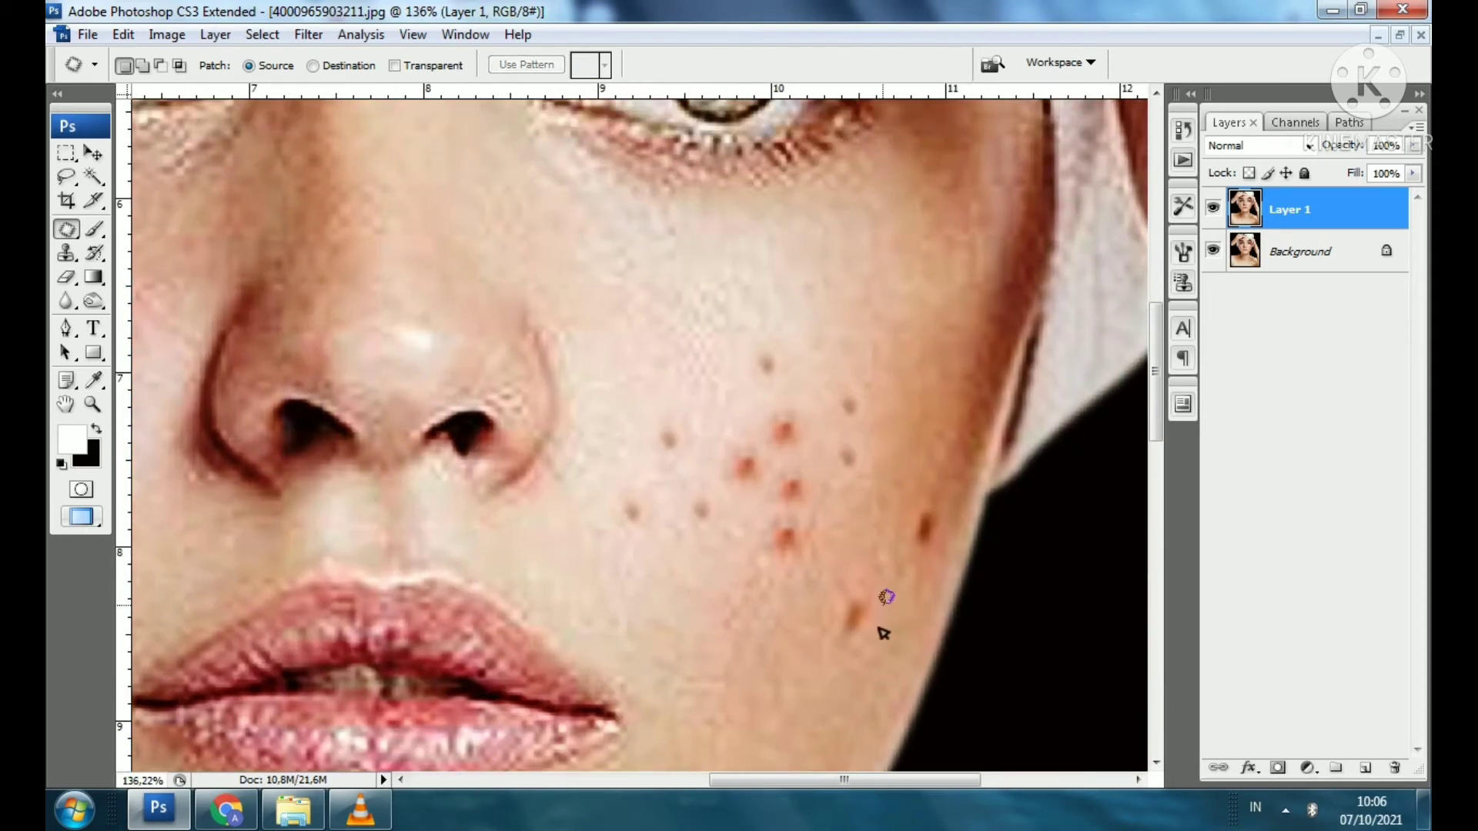
mouse_move(828, 625)
mouse_down()
mouse_move(851, 608)
mouse_move(785, 626)
mouse_up()
key(ctrl+d)
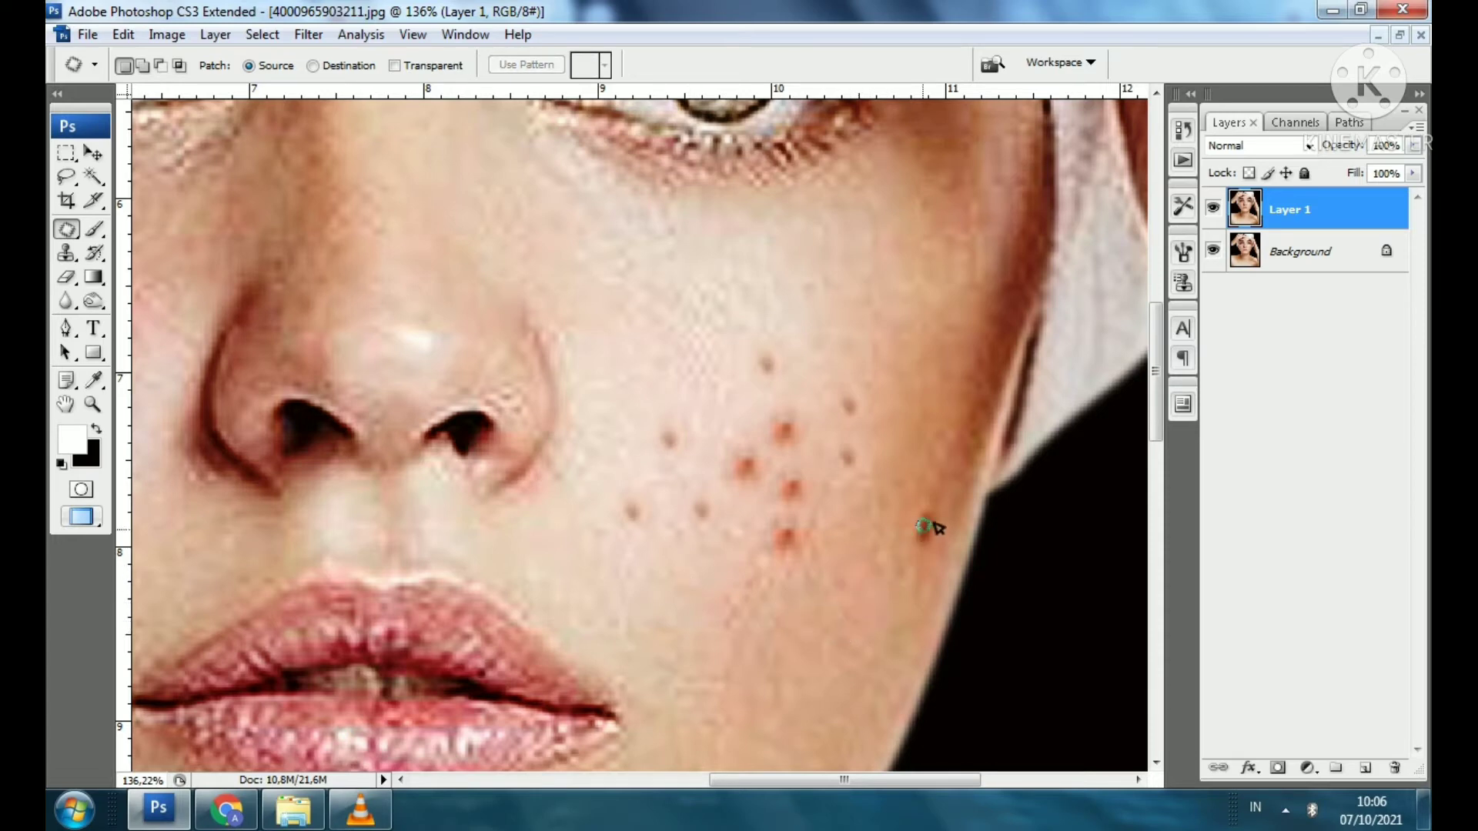
Patch the spot near the right-hand cheek's outer edge and the cheek's four red central spots with clean skin, deselecting after each.
drag(902, 525, 953, 400)
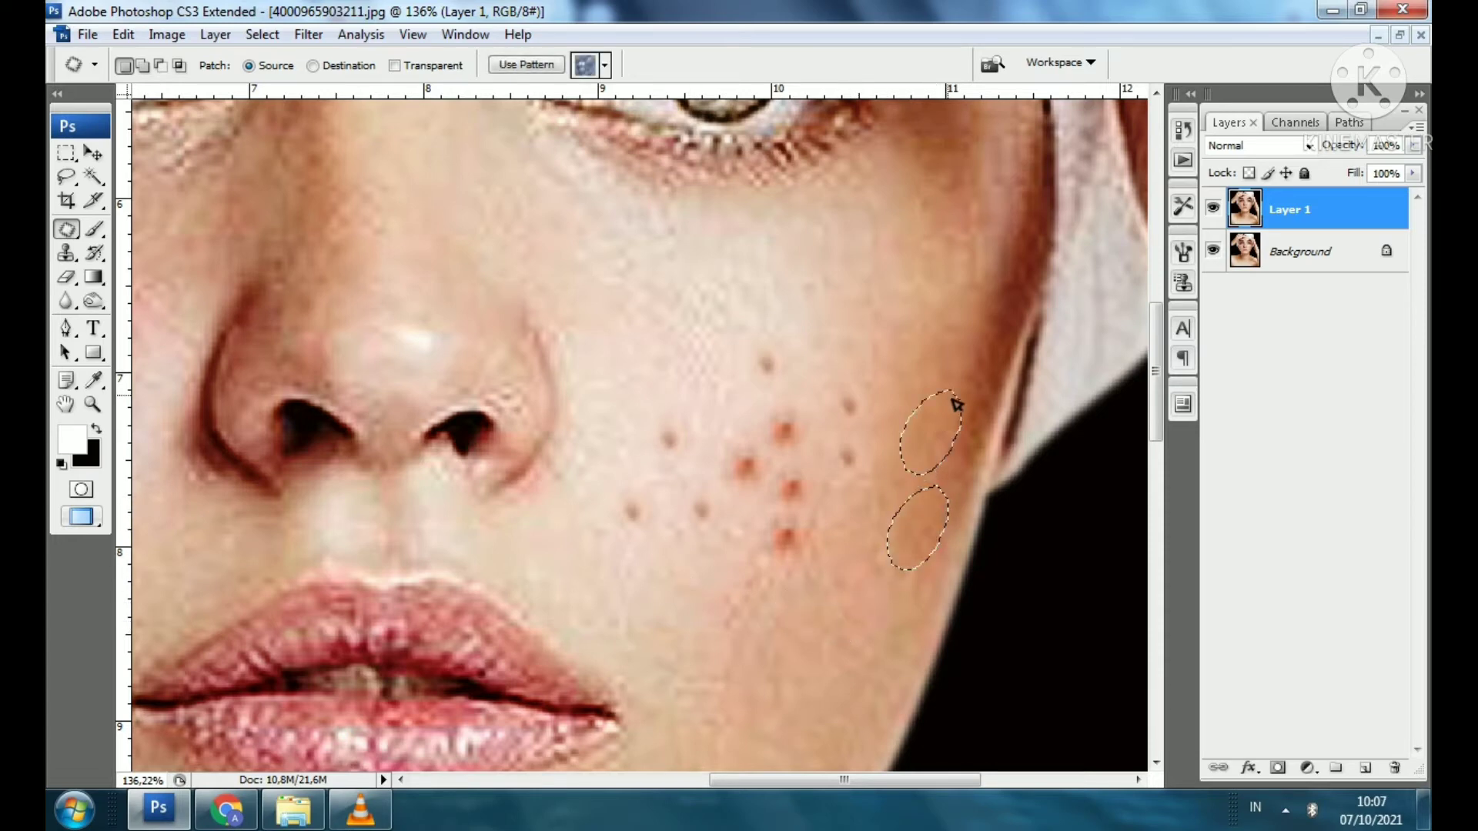
key(ctrl+d)
scroll(842, 488, up, 1)
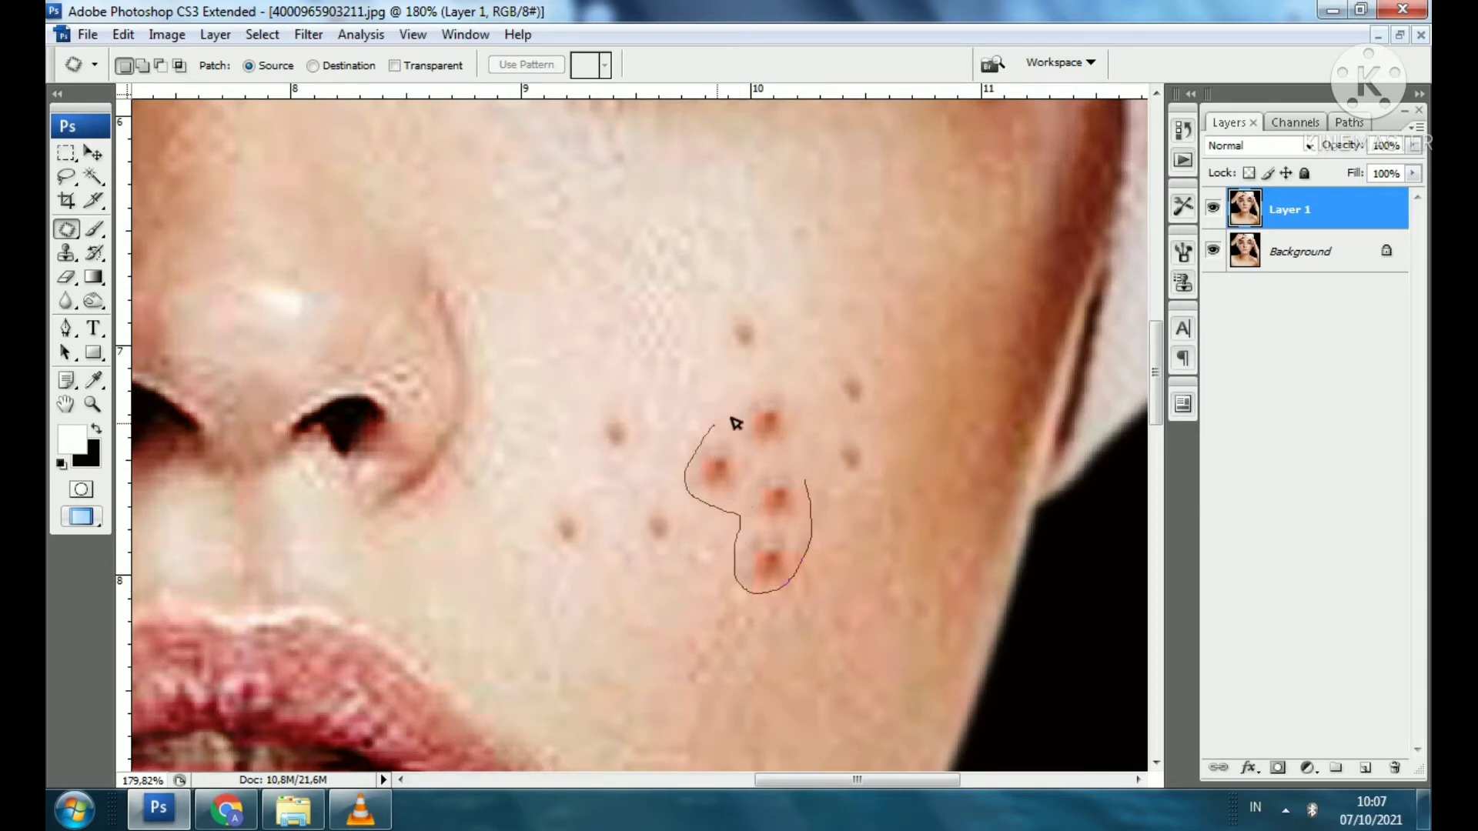
mouse_move(793, 377)
mouse_down()
mouse_move(795, 409)
mouse_move(627, 313)
mouse_move(617, 257)
mouse_up()
key(ctrl+d)
Patch the two small spots on the ear side of the right-hand cheek and the single uppermost spot, deselecting after each.
mouse_move(889, 371)
mouse_down()
mouse_move(834, 482)
mouse_move(877, 355)
mouse_move(864, 262)
mouse_up()
key(ctrl+d)
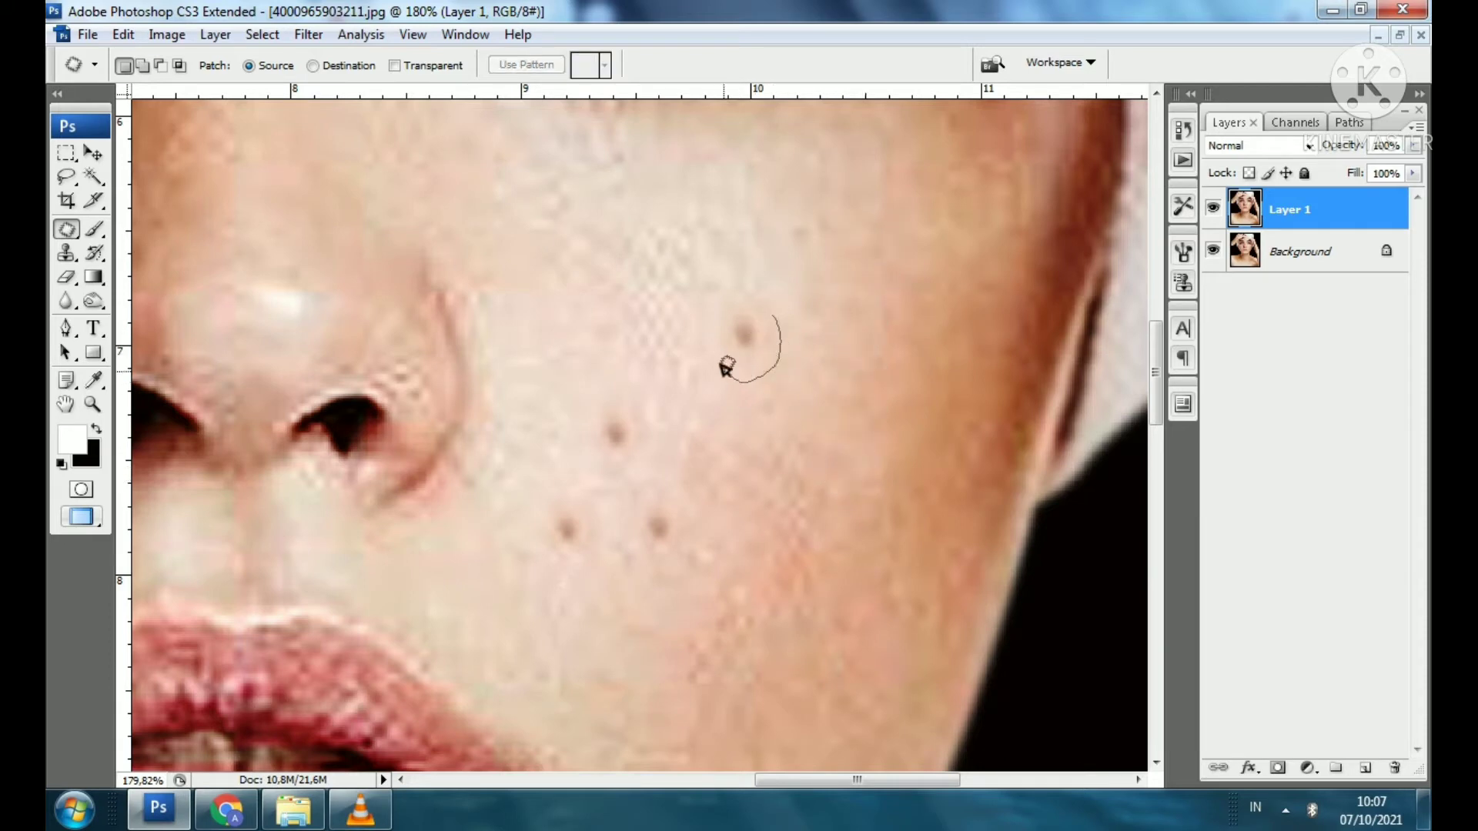
mouse_move(728, 366)
mouse_down()
mouse_move(729, 308)
mouse_move(813, 304)
mouse_up()
key(ctrl+d)
Patch the last three spots on the right-hand cheek beside the nose with clean skin and deselect.
mouse_move(681, 495)
mouse_down()
mouse_move(695, 548)
mouse_move(637, 577)
mouse_move(579, 572)
mouse_move(549, 538)
mouse_move(560, 461)
mouse_up()
drag(640, 390, 645, 394)
drag(621, 482, 753, 364)
key(ctrl+d)
Inspect the whole portrait and then the forehead, cheeks and chin up close for remaining blemishes.
scroll(759, 416, down, 1)
scroll(759, 416, down, 5)
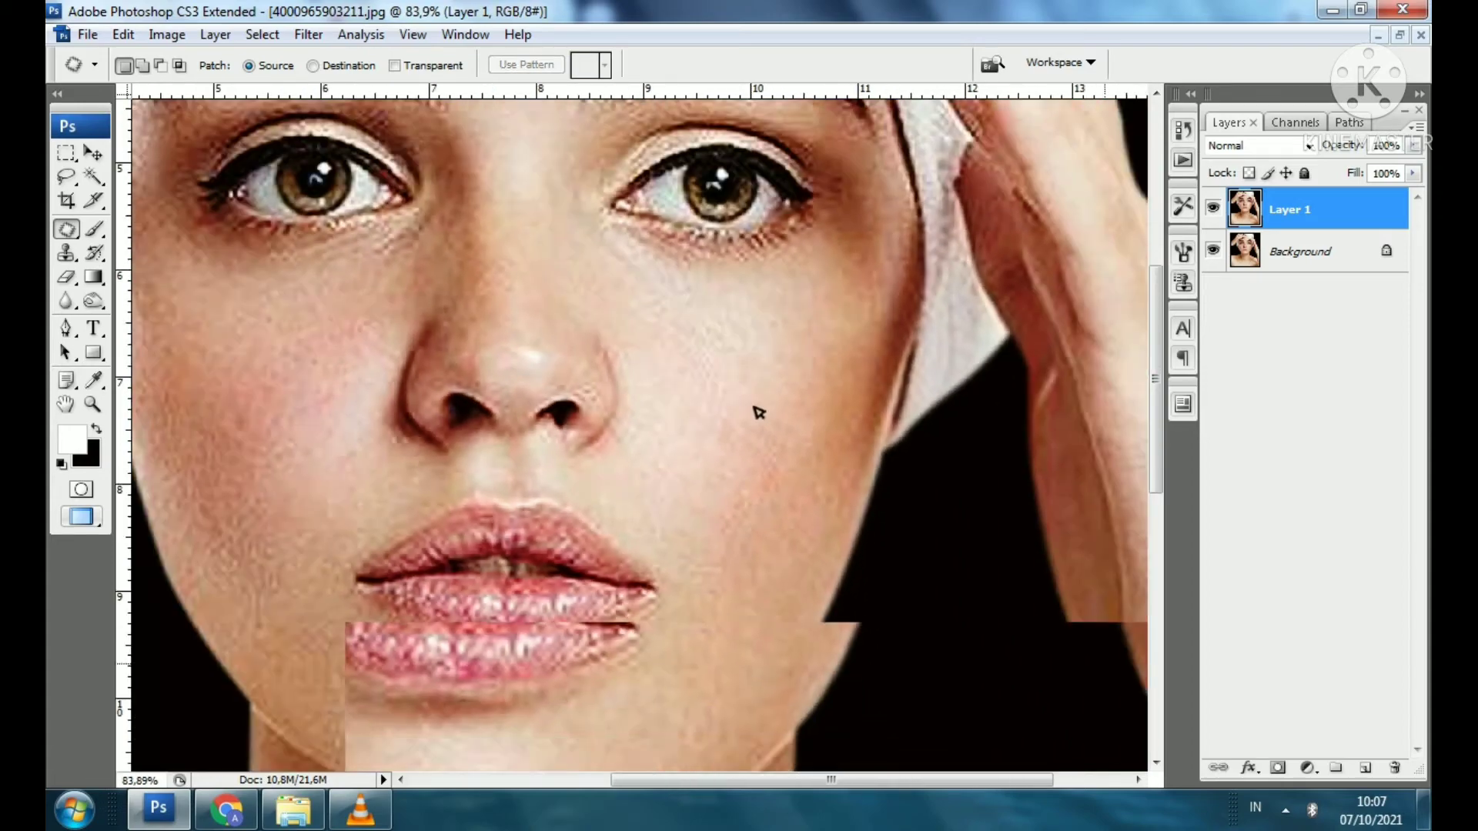
scroll(757, 385, down, 2)
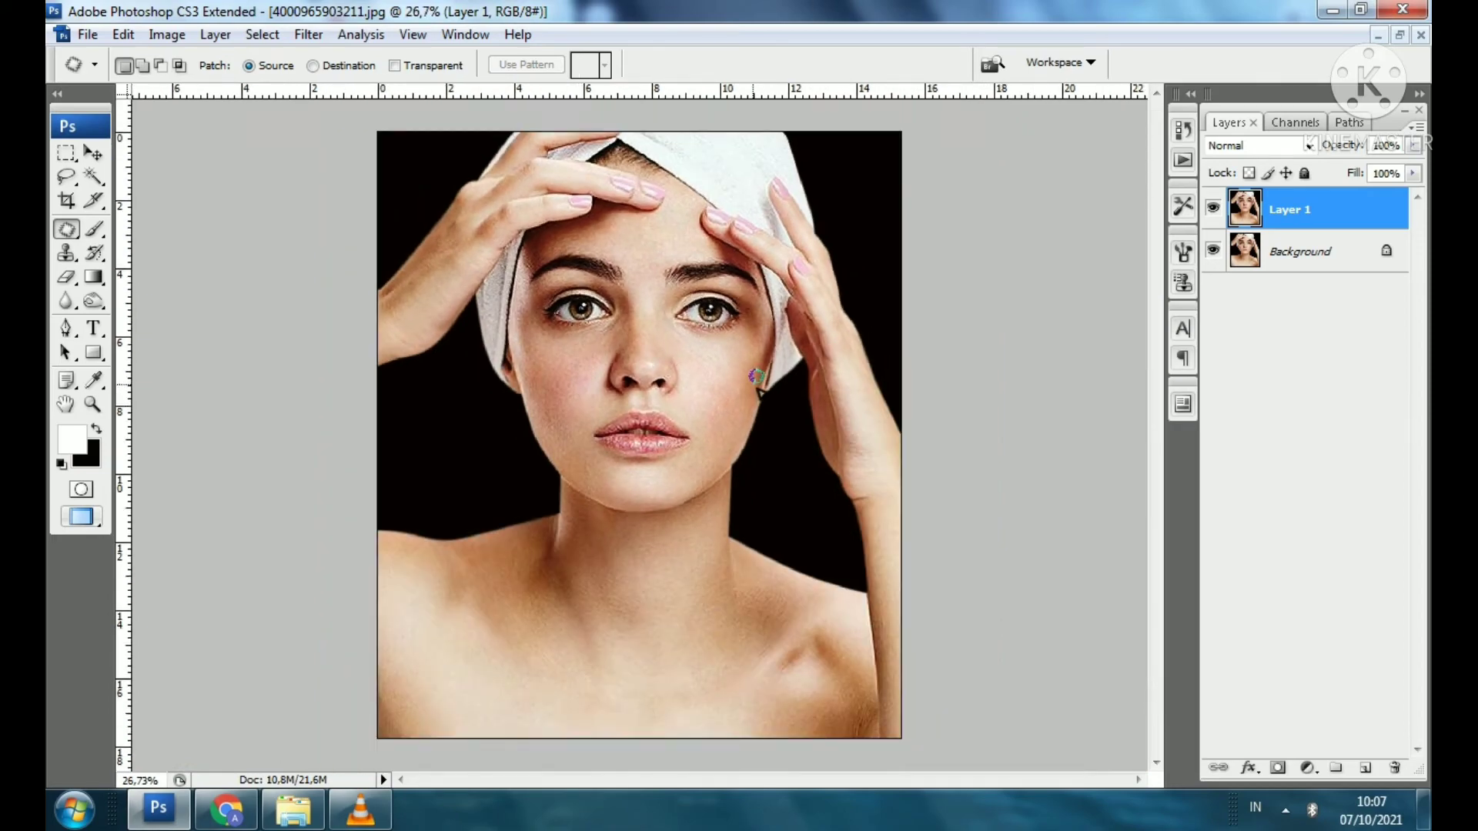
scroll(757, 377, up, 1)
scroll(757, 377, down, 2)
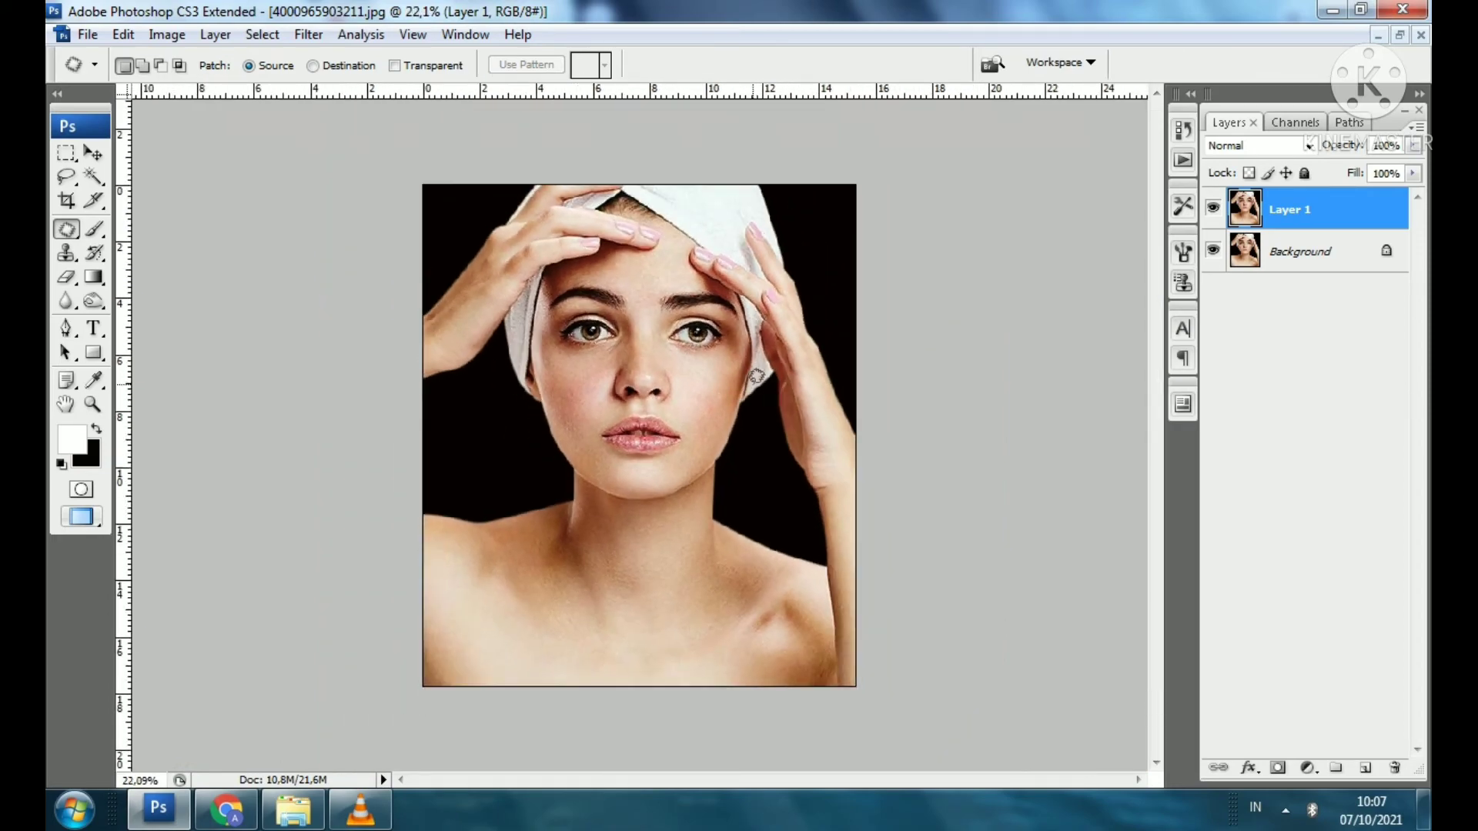
scroll(562, 367, up, 5)
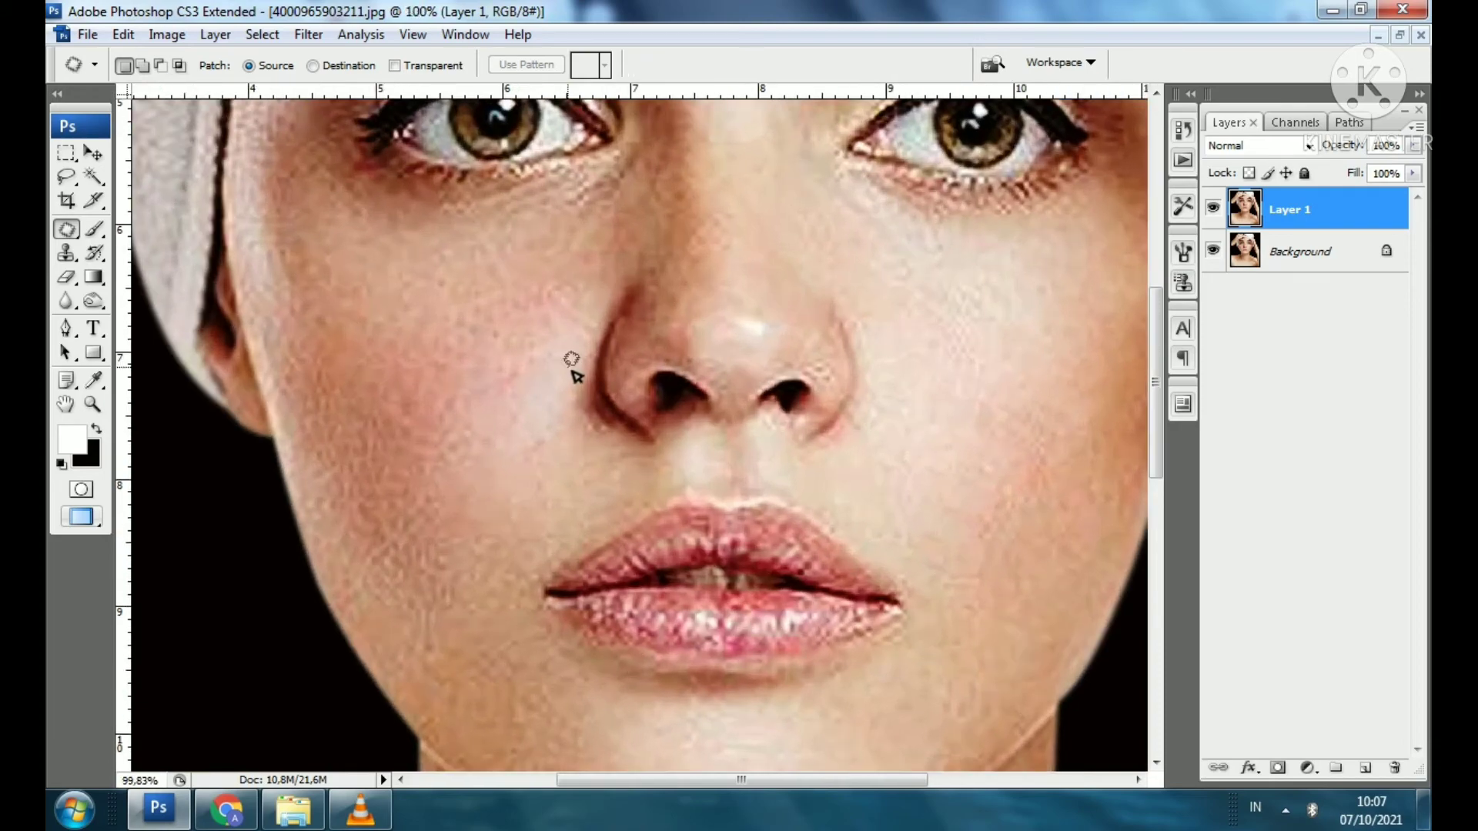
scroll(722, 489, up, 6)
scroll(782, 538, right, 3)
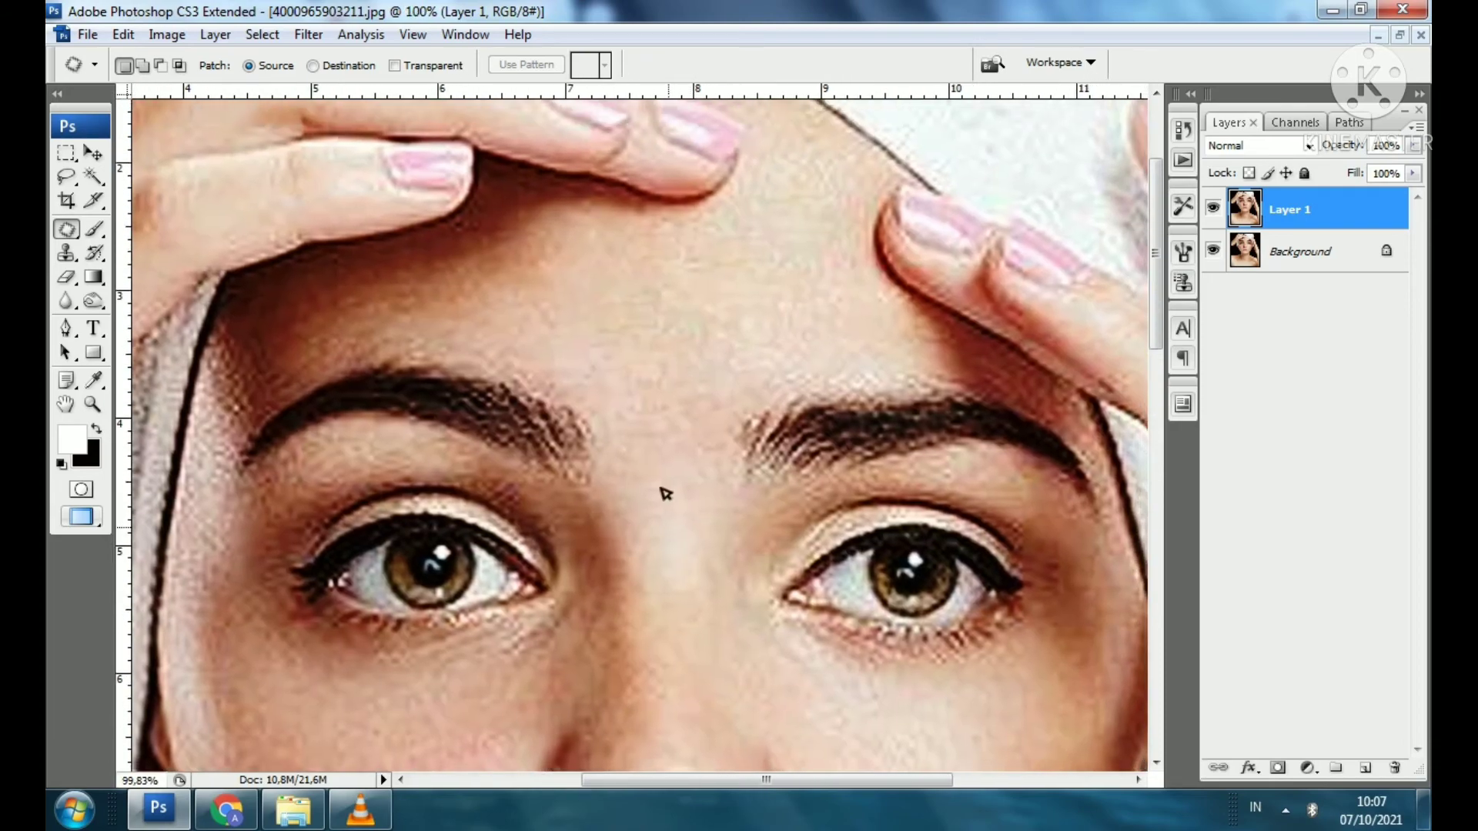
scroll(663, 491, down, 3)
scroll(693, 500, down, 4)
scroll(778, 458, left, 2)
scroll(656, 386, right, 2)
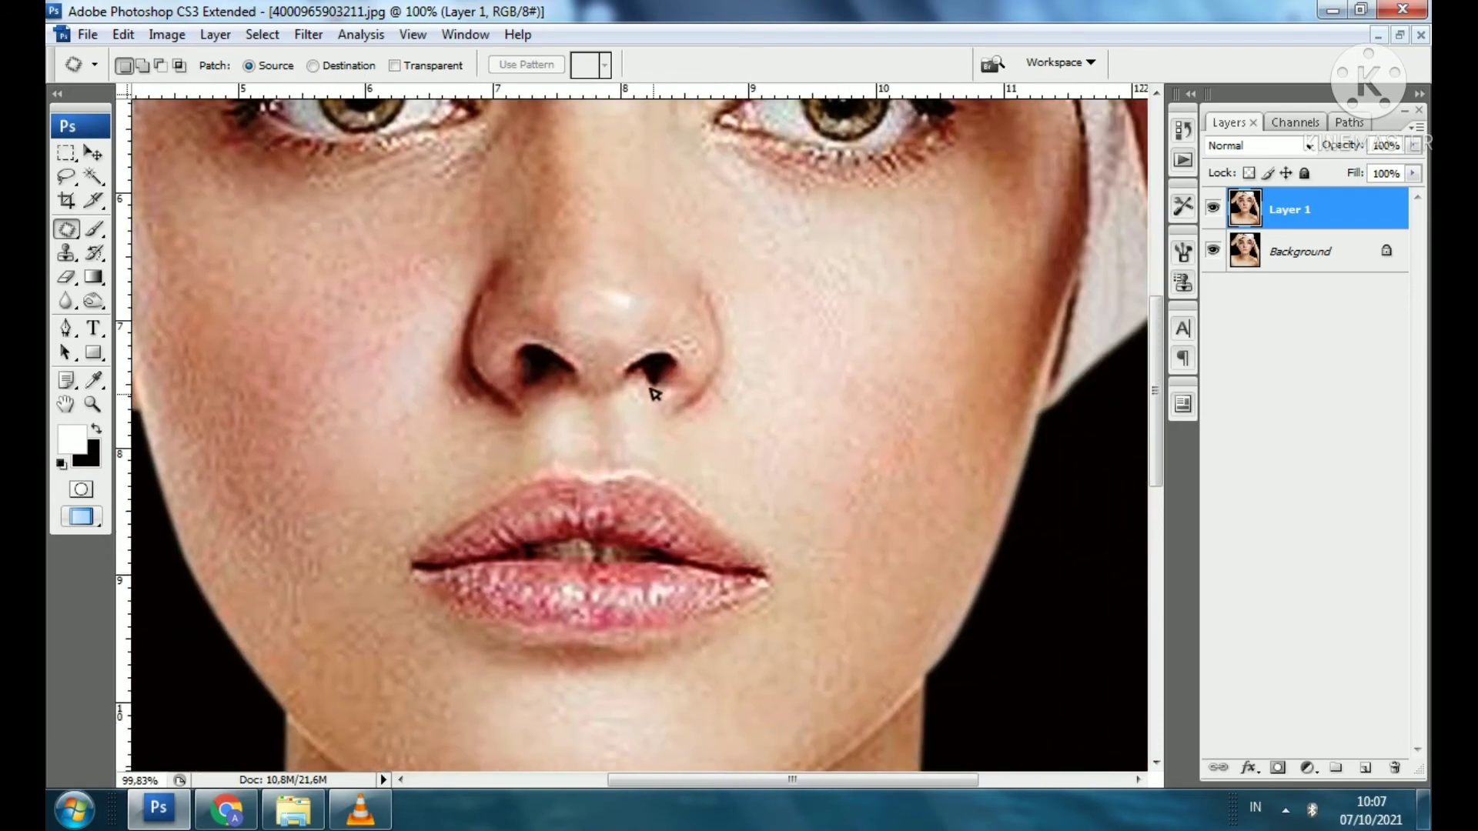
scroll(695, 399, left, 1)
scroll(695, 399, up, 3)
scroll(626, 488, left, 1)
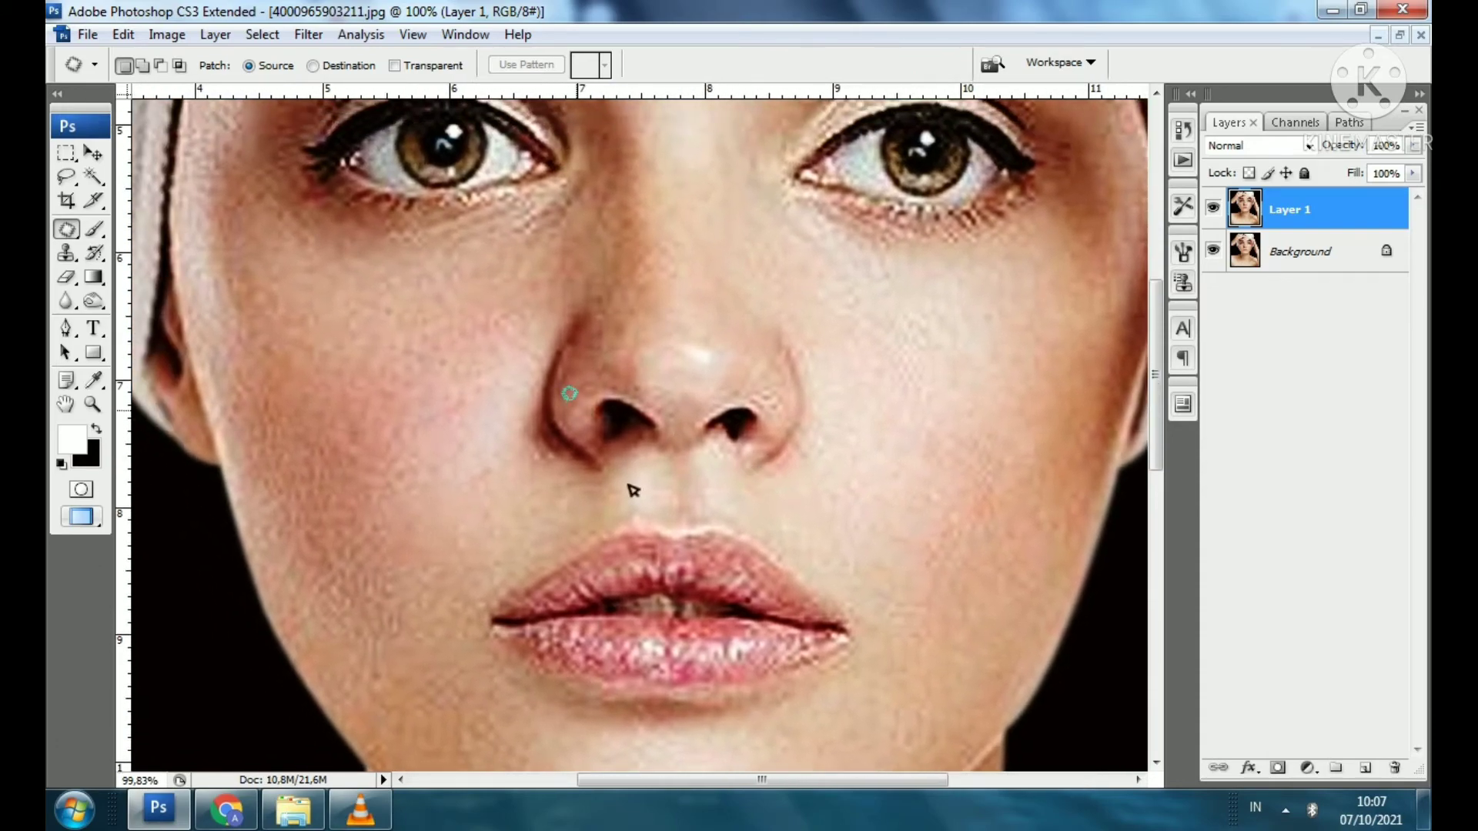
scroll(695, 526, down, 4)
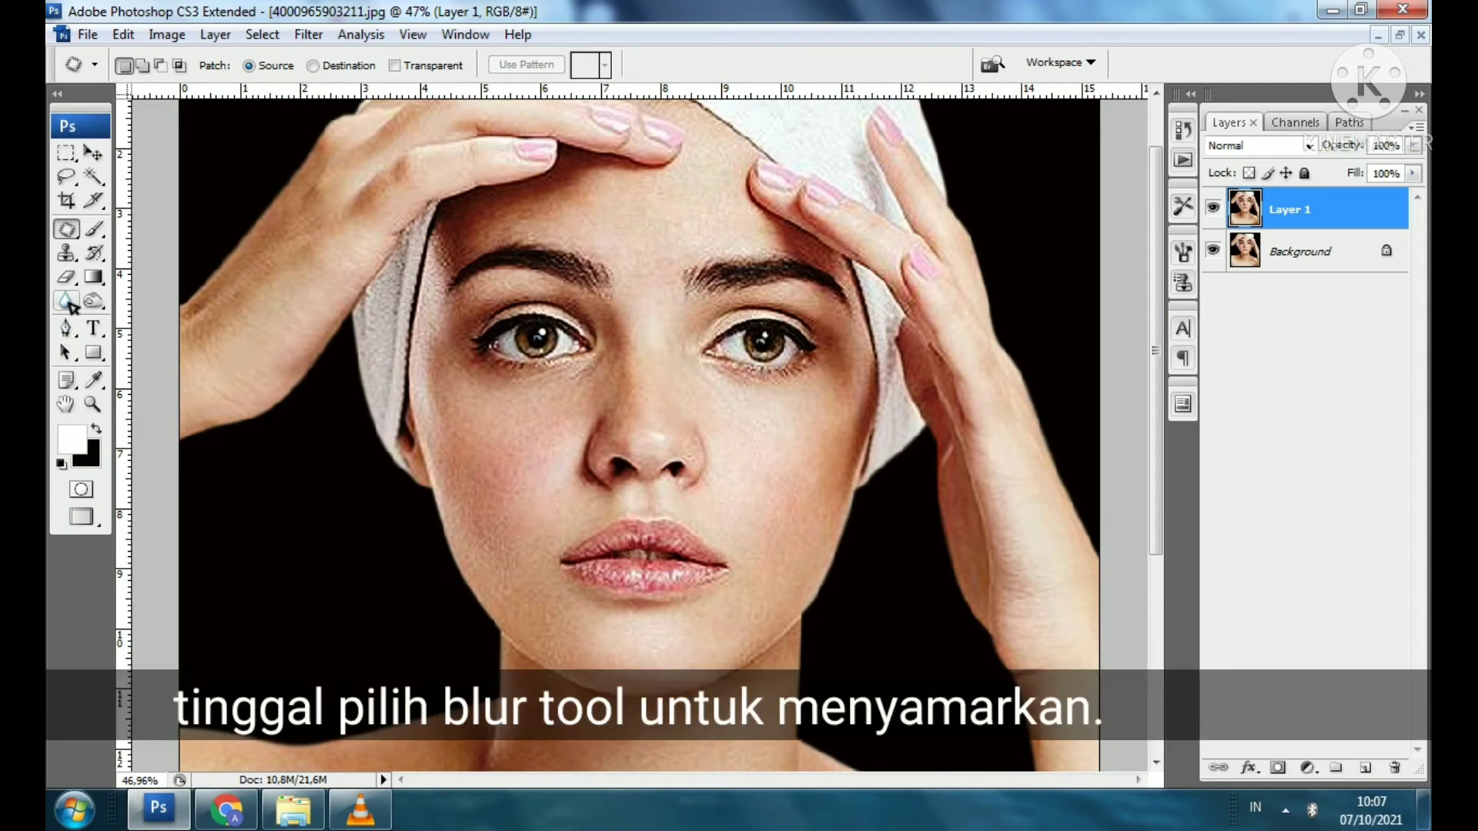
Set up the Blur tool with a brush size of 175 and a strength of 75%.
click(68, 302)
scroll(497, 475, up, 3)
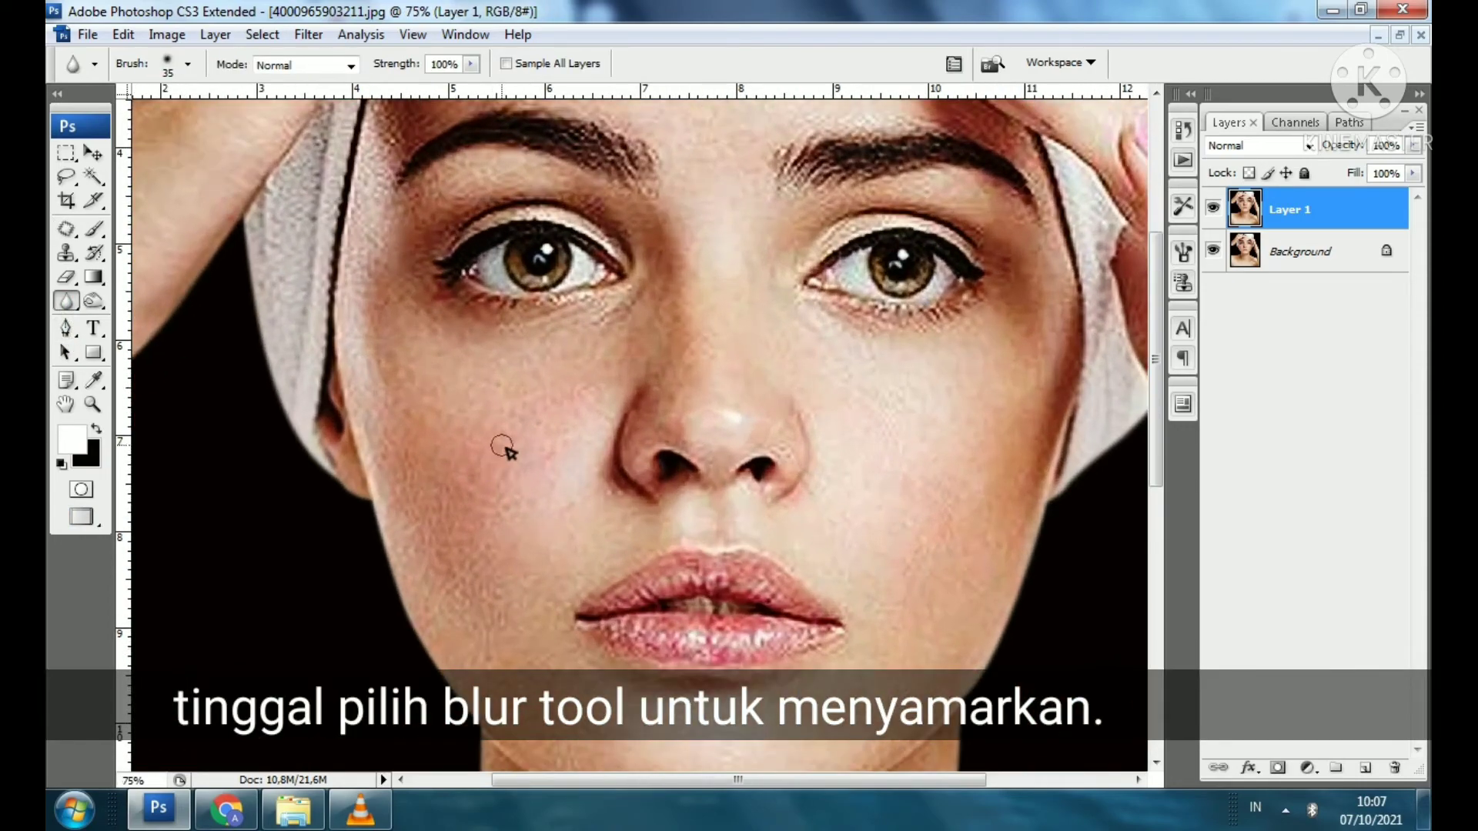
key(bracketright)
key(bracketright)
key(bracketright)
key(bracketright)
key(bracketright)
key(bracketright)
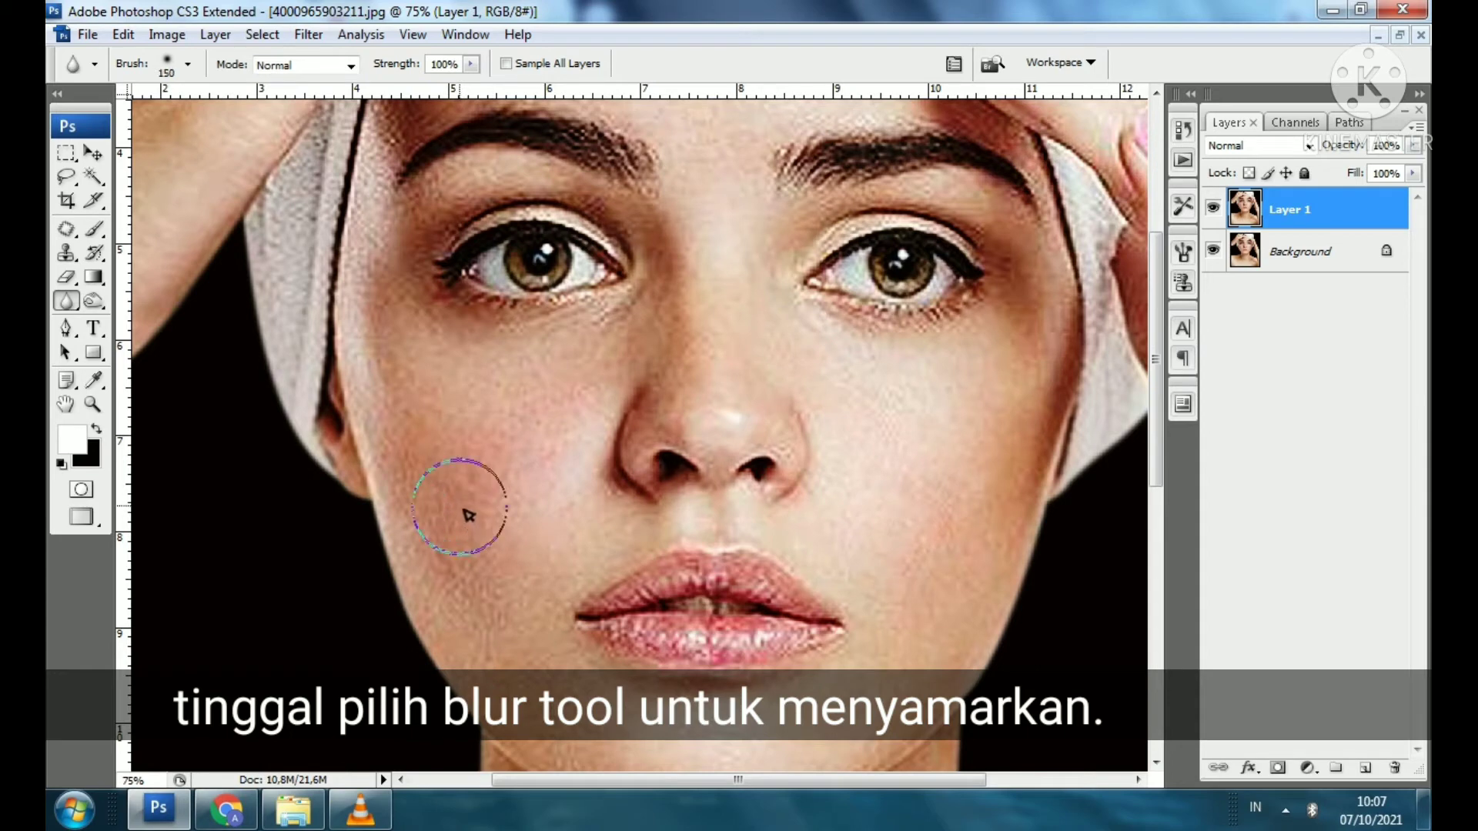
click(470, 64)
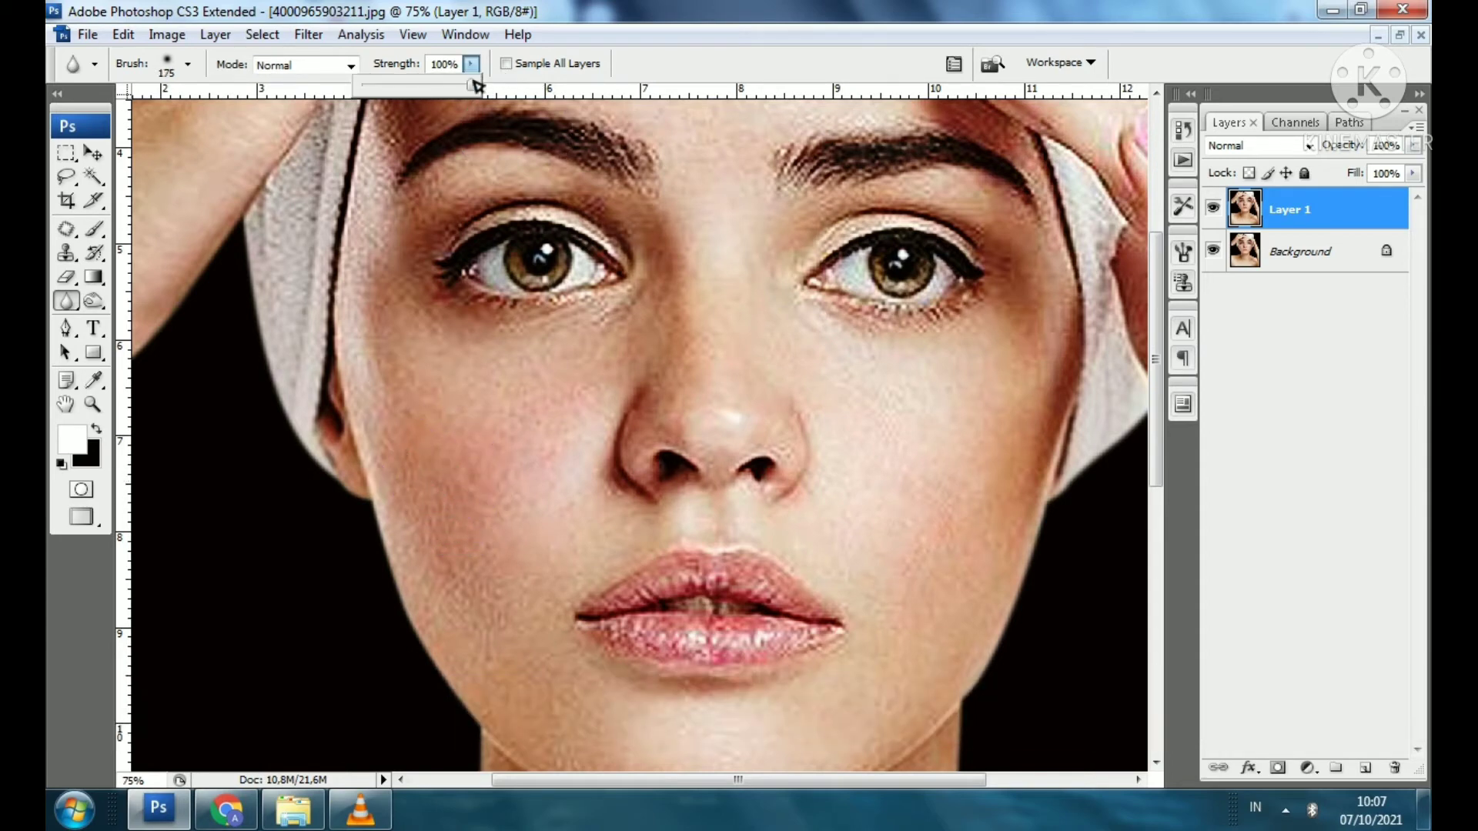
click(429, 435)
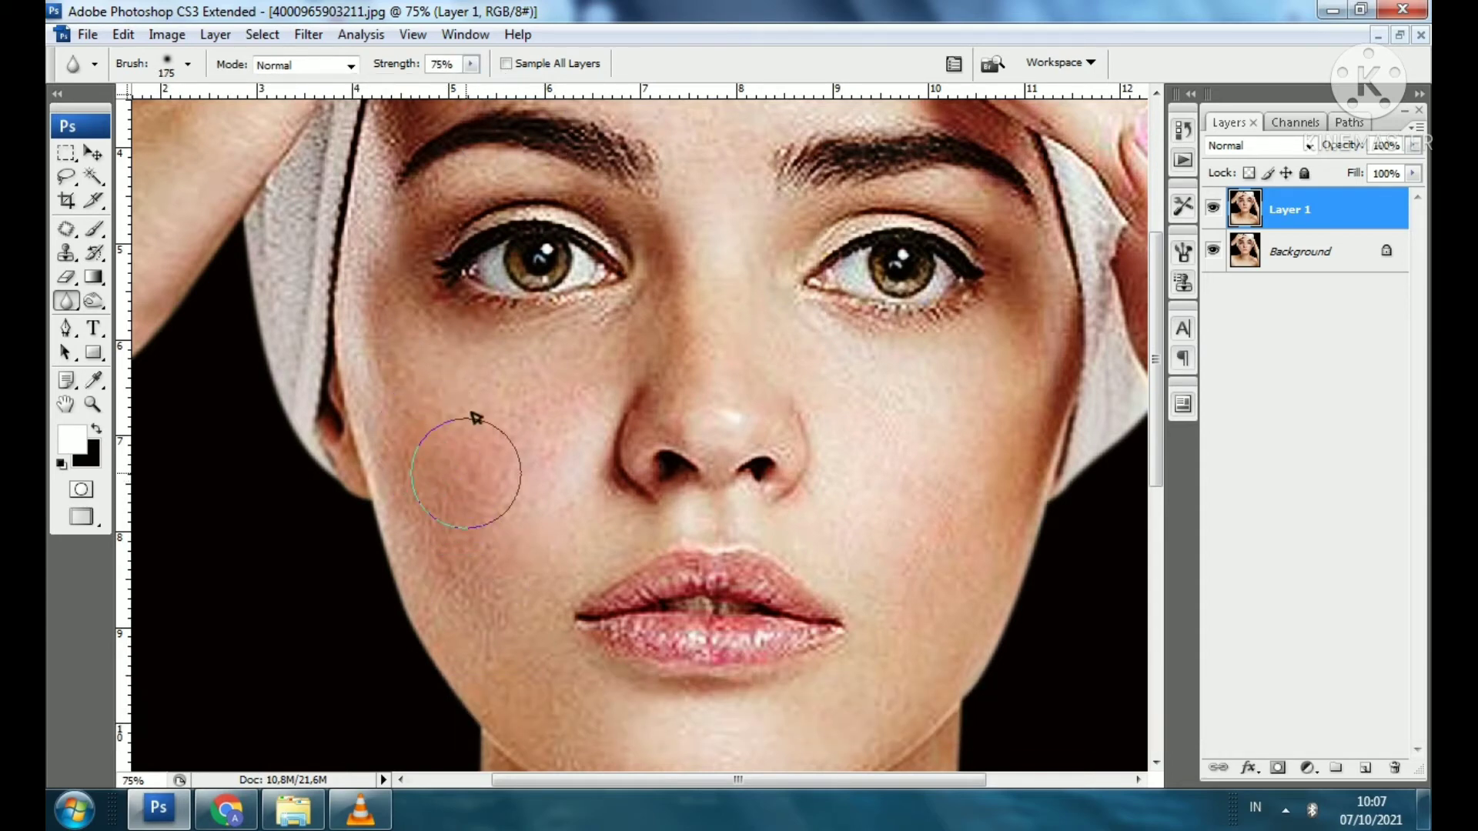
Blur the skin of both cheeks and the forehead on Layer 1 to soften the patched areas.
mouse_move(556, 421)
mouse_down()
mouse_move(493, 493)
mouse_move(497, 576)
mouse_move(434, 408)
mouse_move(497, 592)
mouse_move(456, 432)
mouse_move(473, 542)
mouse_move(526, 644)
mouse_move(477, 521)
mouse_move(489, 381)
mouse_move(596, 354)
mouse_move(496, 482)
mouse_move(923, 490)
mouse_move(940, 435)
mouse_move(925, 590)
mouse_move(994, 395)
mouse_move(936, 585)
mouse_move(970, 517)
mouse_move(1006, 388)
mouse_move(965, 430)
mouse_move(901, 406)
mouse_move(895, 417)
mouse_move(867, 389)
mouse_move(932, 503)
mouse_move(918, 655)
mouse_move(914, 637)
mouse_move(906, 648)
mouse_move(956, 484)
mouse_up()
scroll(835, 416, up, 5)
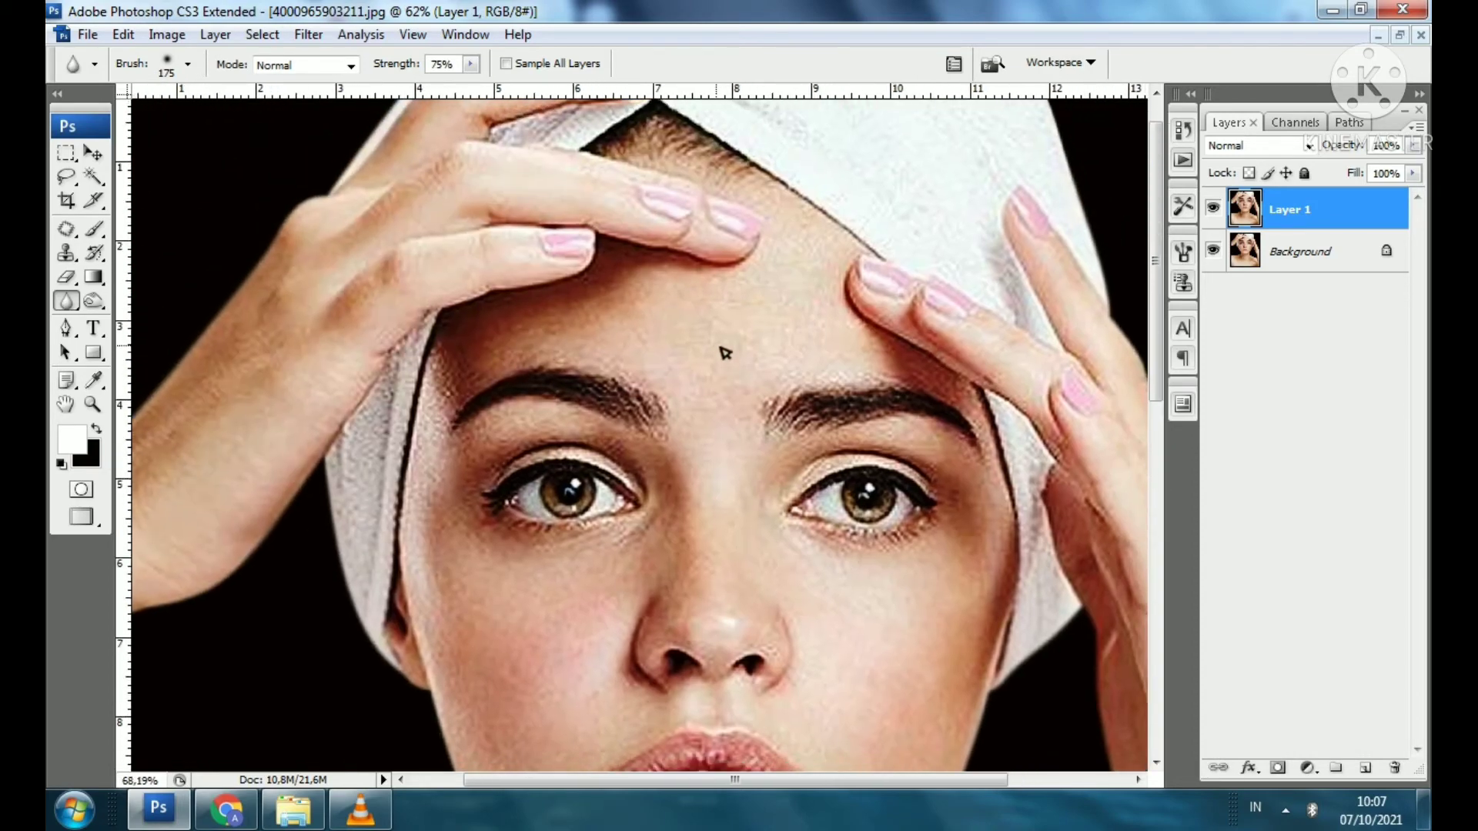
scroll(724, 350, up, 2)
mouse_move(769, 324)
mouse_down()
mouse_move(816, 328)
mouse_move(676, 327)
mouse_move(815, 263)
mouse_move(825, 242)
mouse_move(815, 323)
mouse_move(830, 241)
mouse_move(879, 329)
mouse_move(551, 342)
mouse_move(714, 320)
mouse_move(547, 308)
mouse_move(776, 291)
mouse_move(862, 320)
mouse_move(721, 308)
mouse_move(807, 318)
mouse_up()
Compare the retouched portrait with the original by toggling Layer 1's visibility, leaving the layer shown.
scroll(816, 329, down, 1)
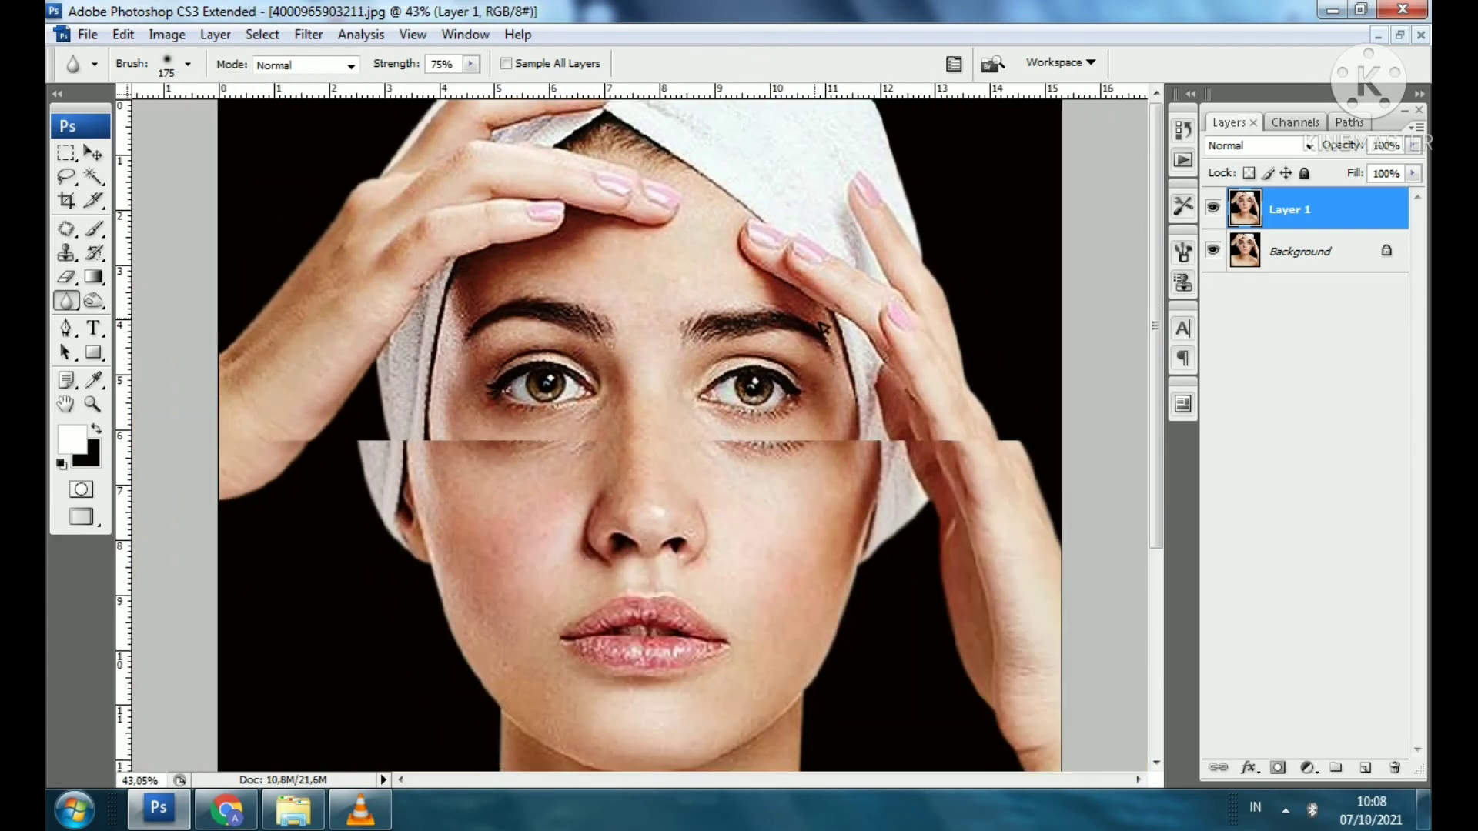
scroll(816, 327, down, 1)
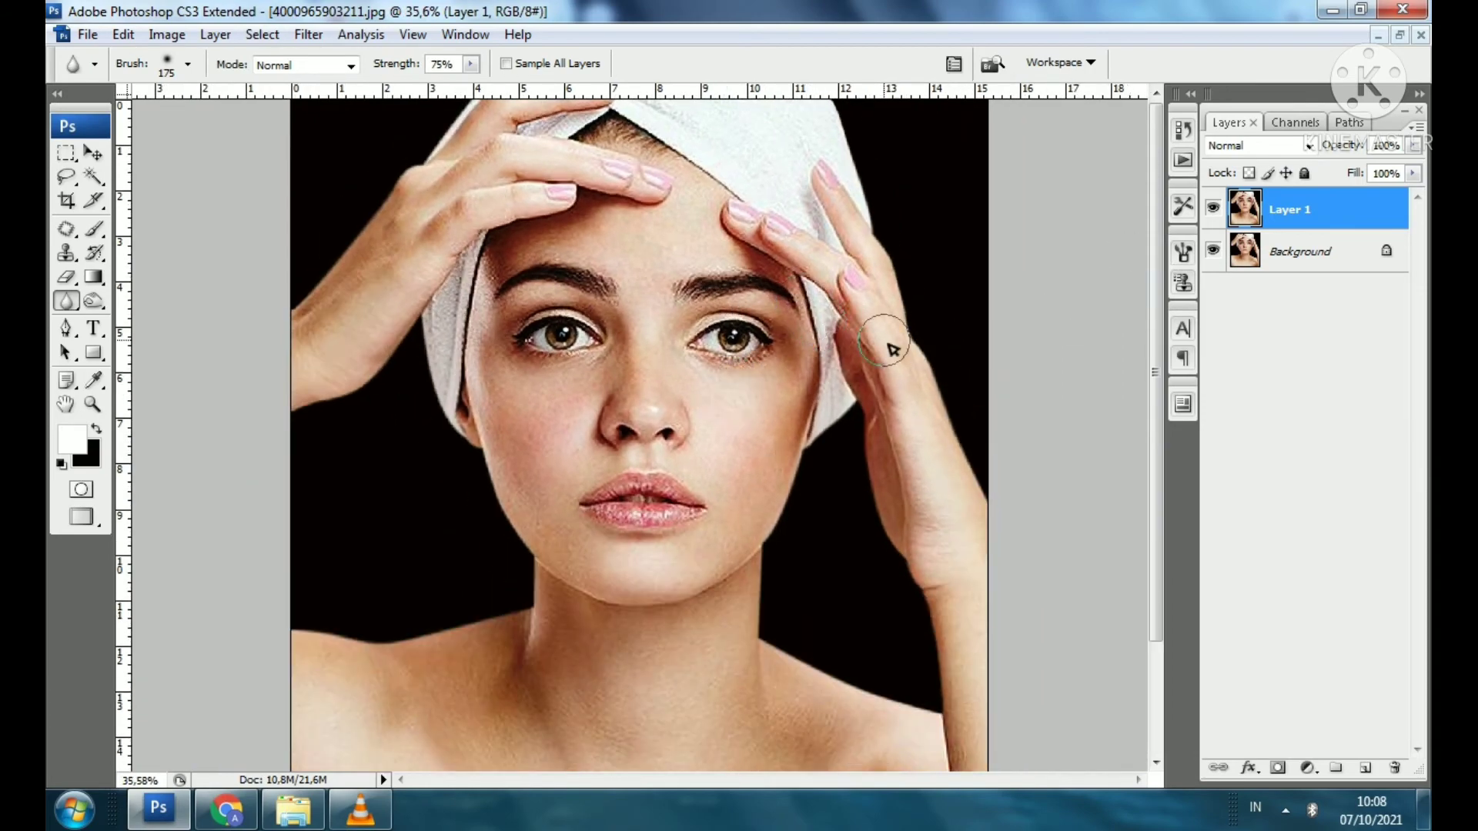
scroll(847, 351, up, 1)
scroll(844, 352, down, 2)
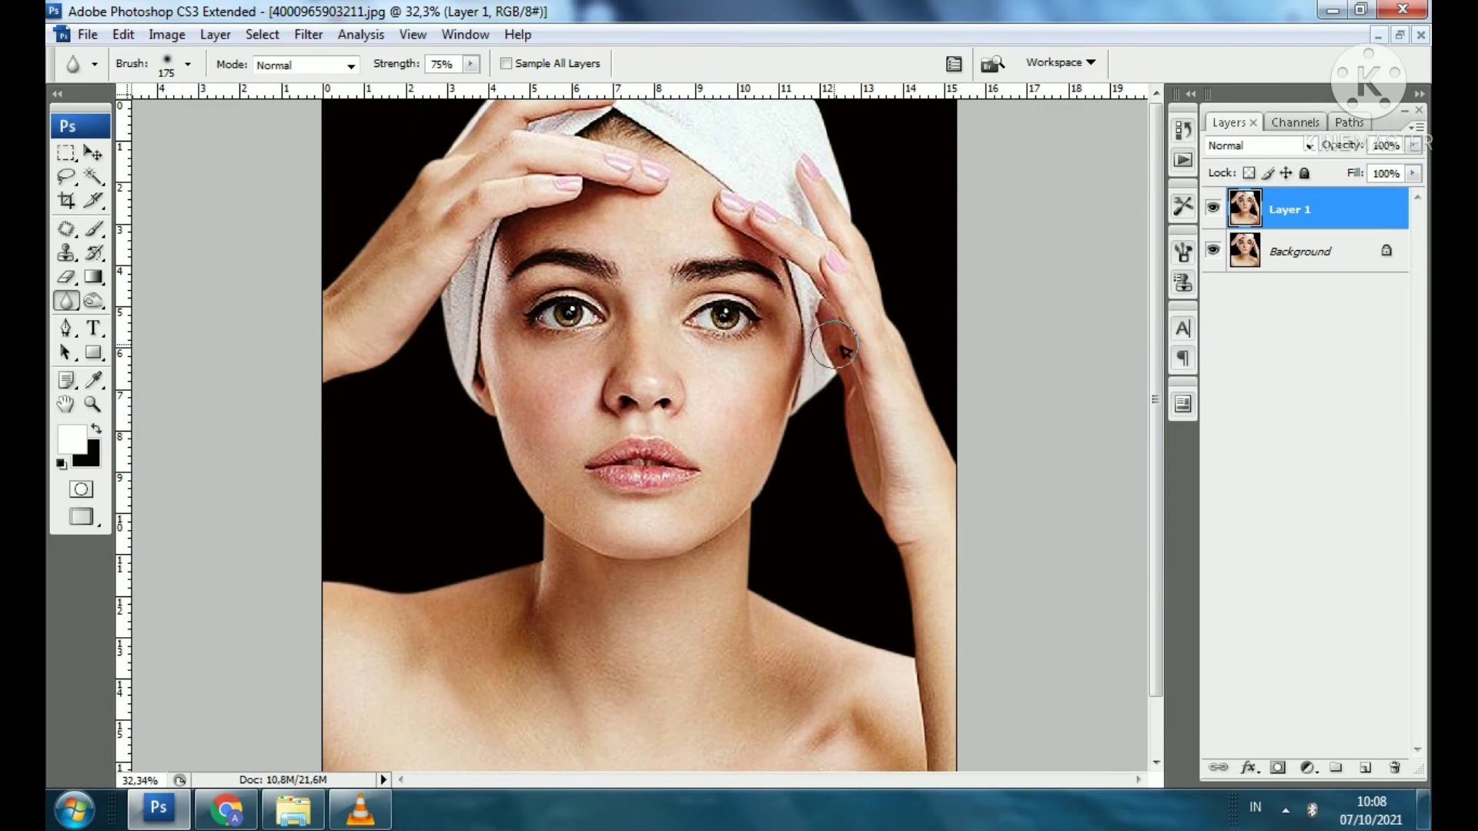
click(1213, 209)
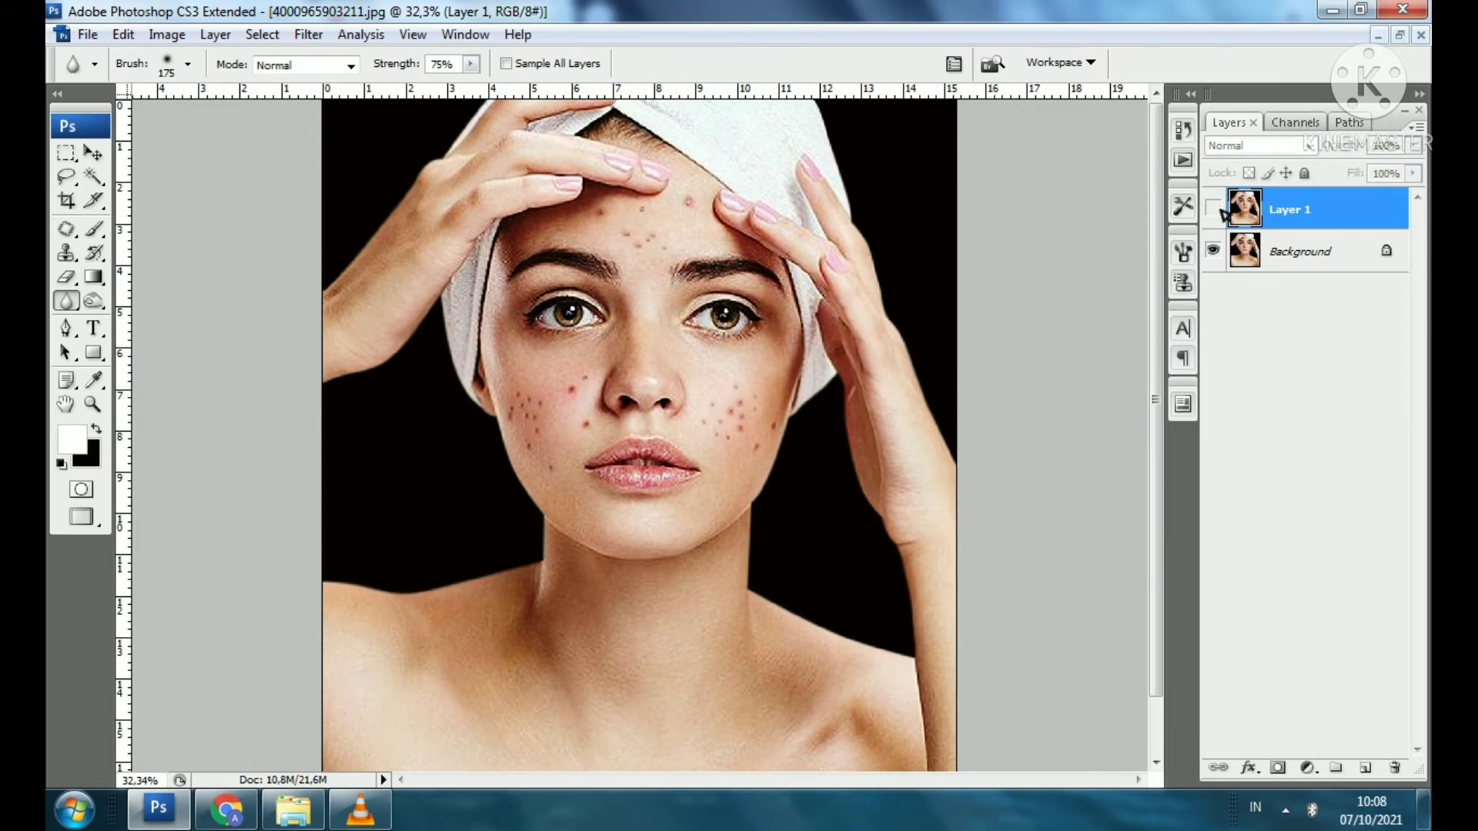
click(1223, 213)
click(1222, 212)
click(1222, 213)
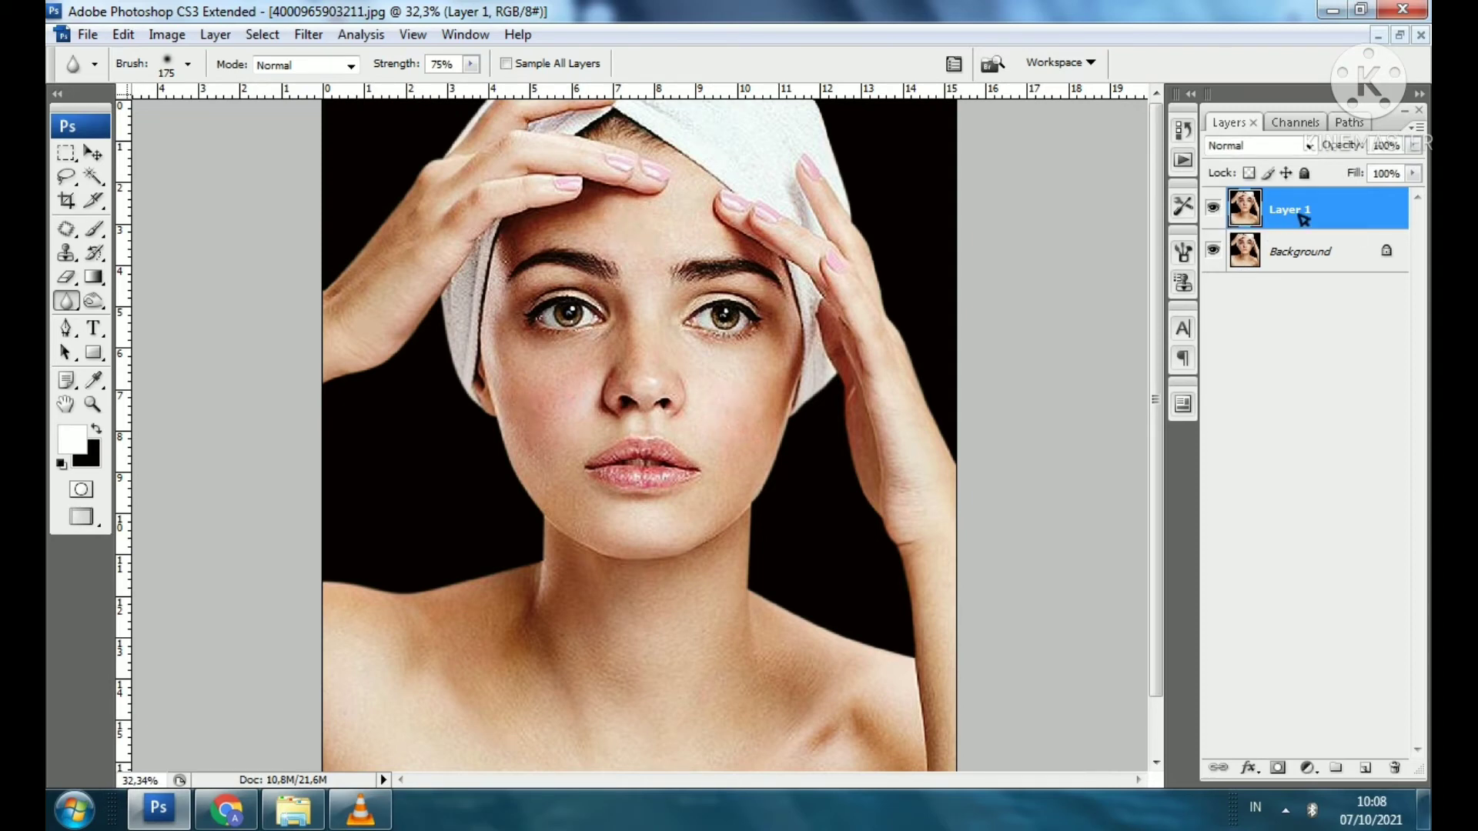
Duplicate Layer 1 and open the Imagenomic Noiseware Professional filter for the copy.
key(ctrl+j)
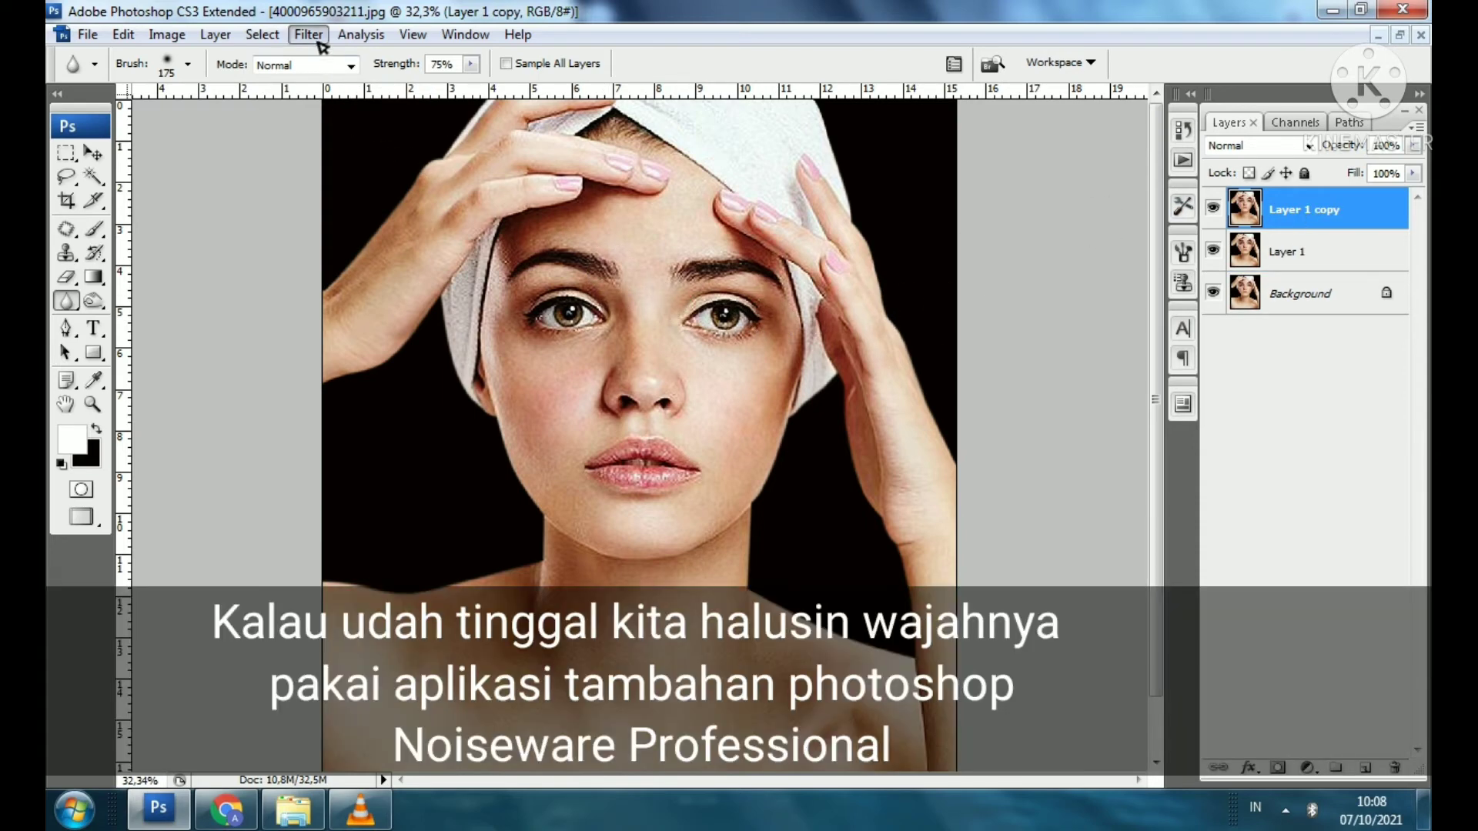
click(317, 43)
mouse_move(428, 535)
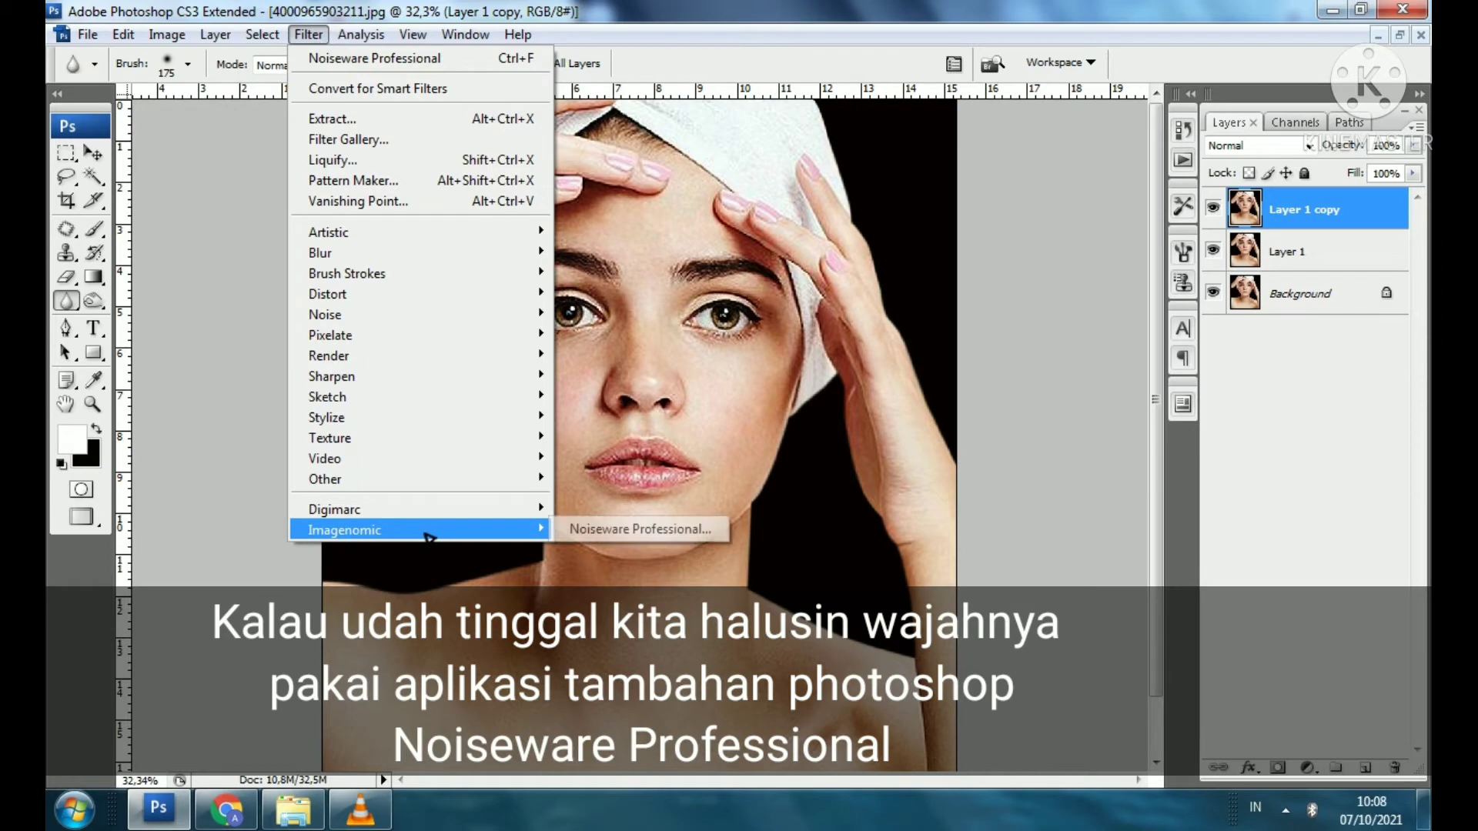
click(597, 531)
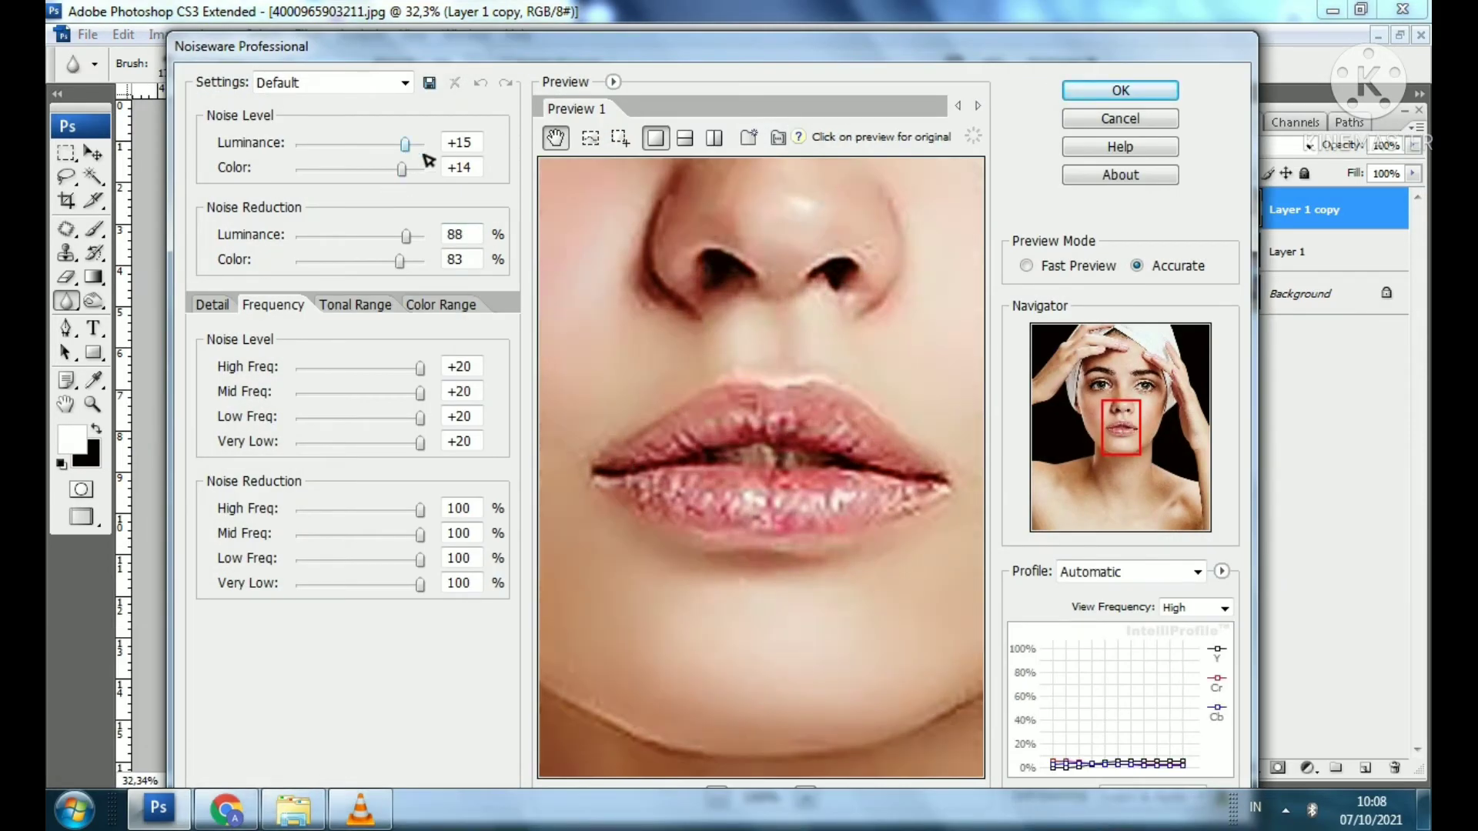
Set Noiseware's luminance and color noise levels to 0 and its luminance noise reduction to 75%, and apply the filter.
drag(740, 315, 607, 372)
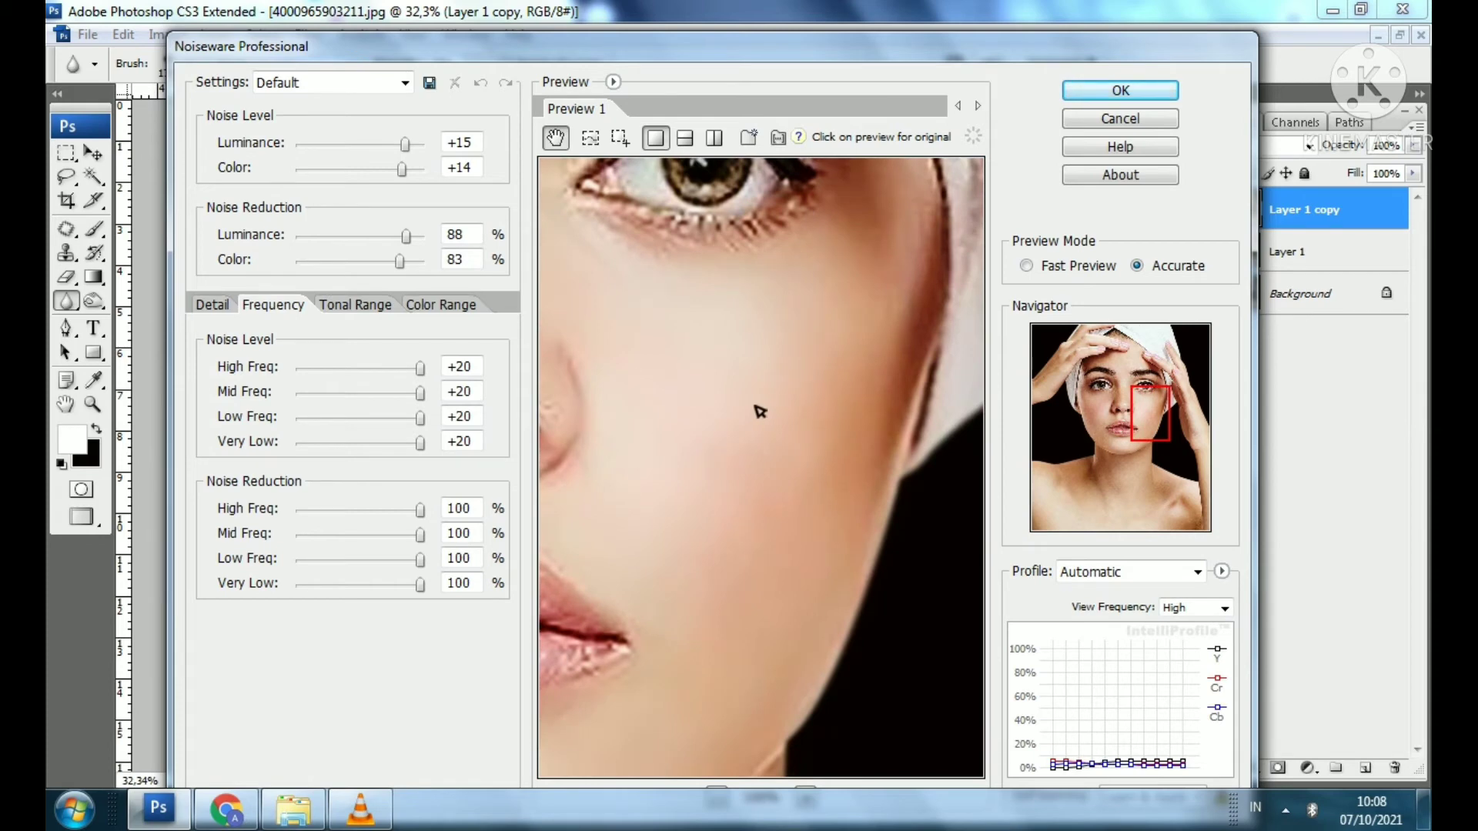
drag(405, 144, 378, 144)
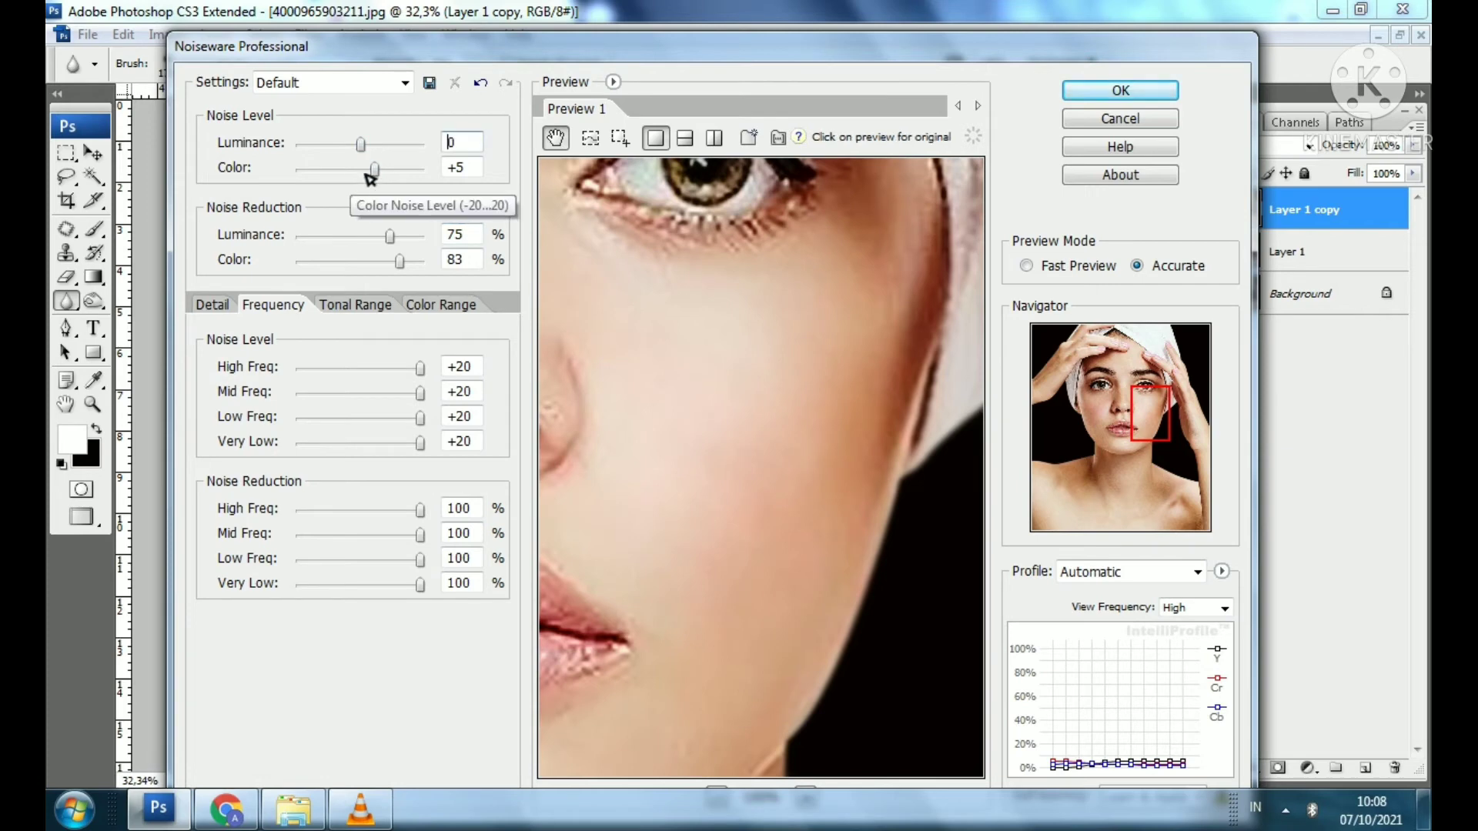
drag(374, 170, 360, 170)
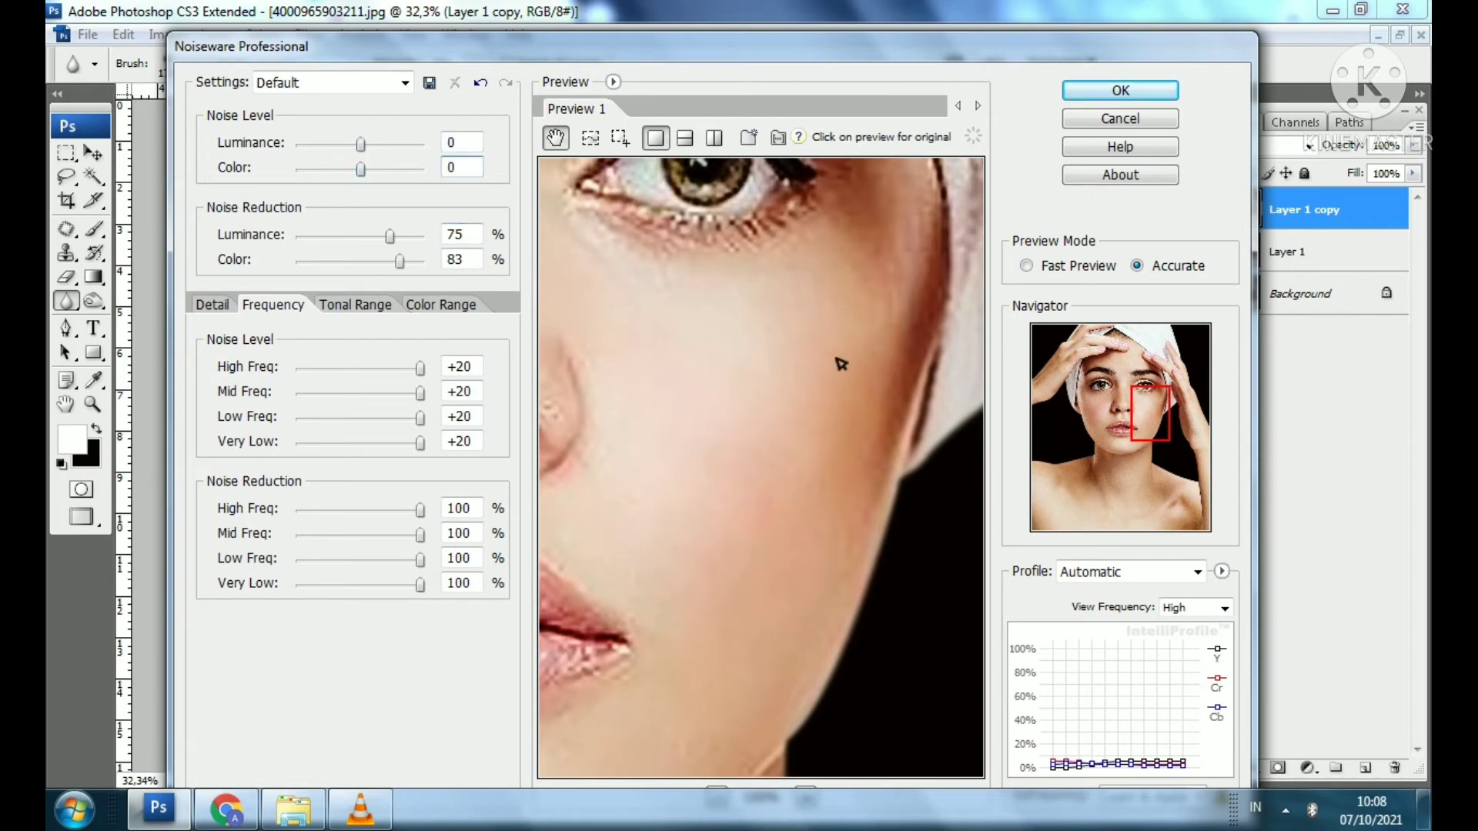
click(1119, 92)
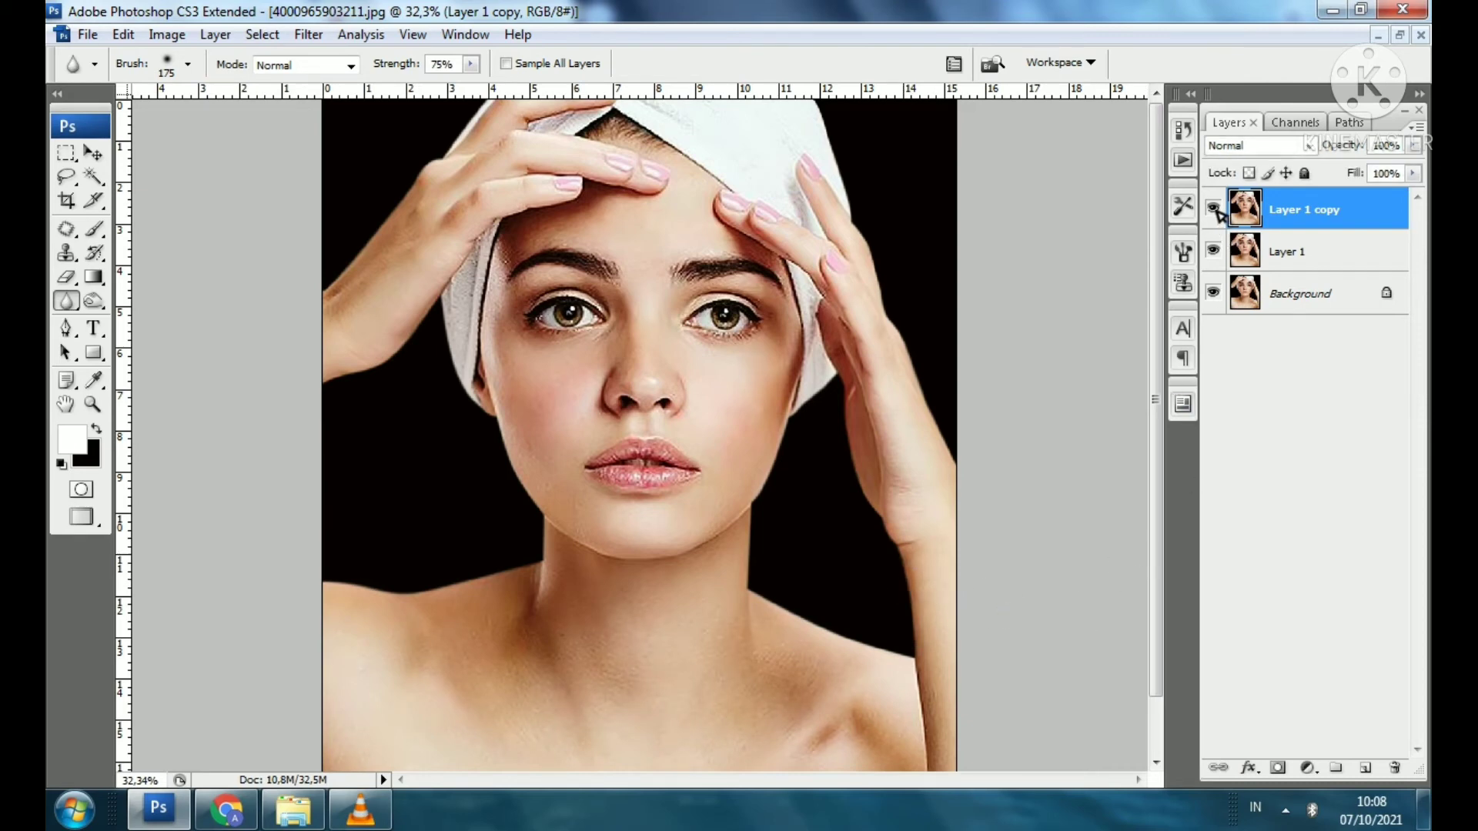
Compare the skin with and without the Noiseware smoothing by toggling Layer 1 copy's visibility, looking closely at the nose and cheeks.
click(1215, 210)
click(1214, 209)
scroll(706, 389, up, 10)
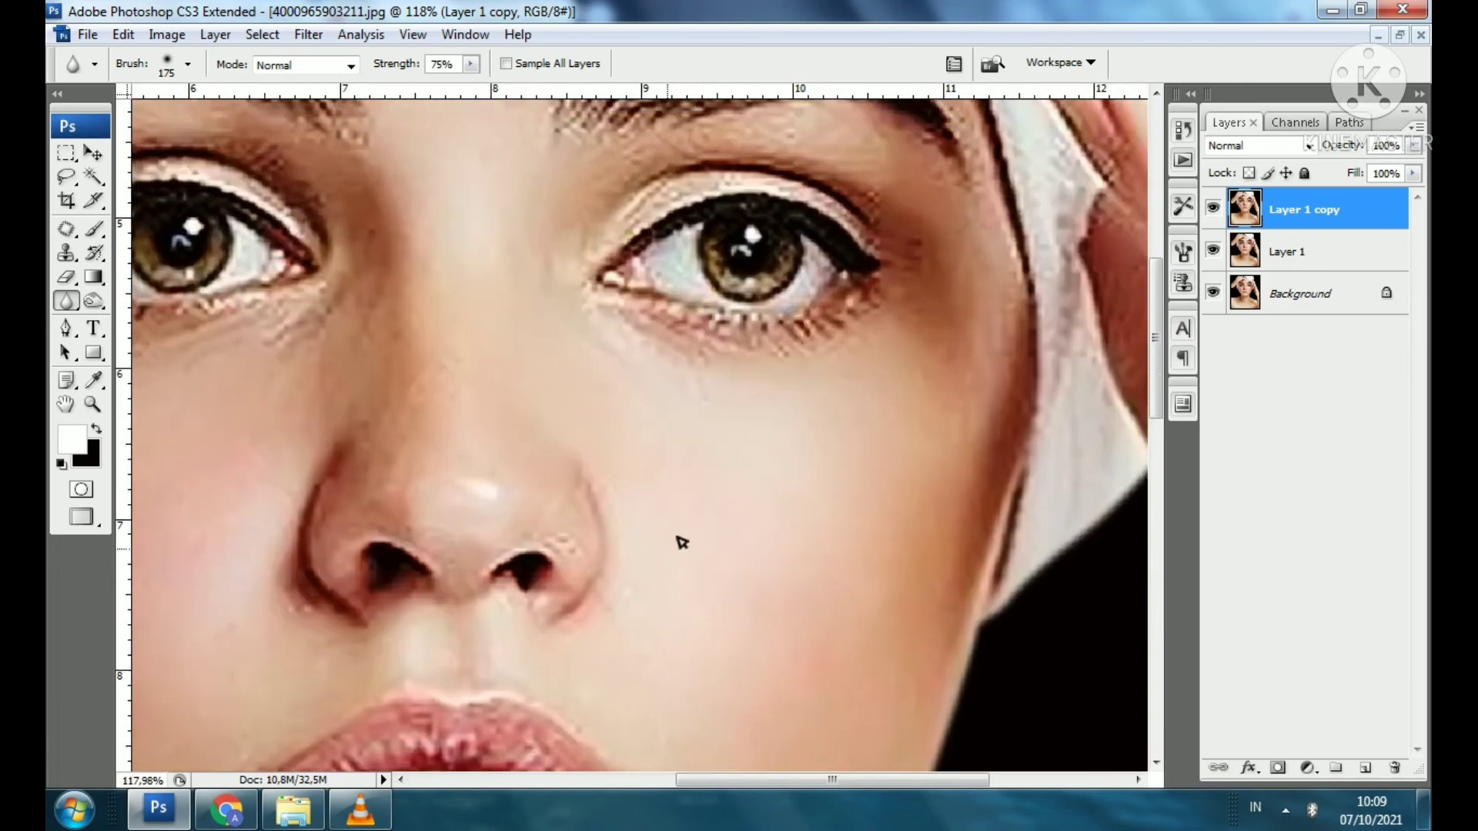
drag(815, 439, 845, 287)
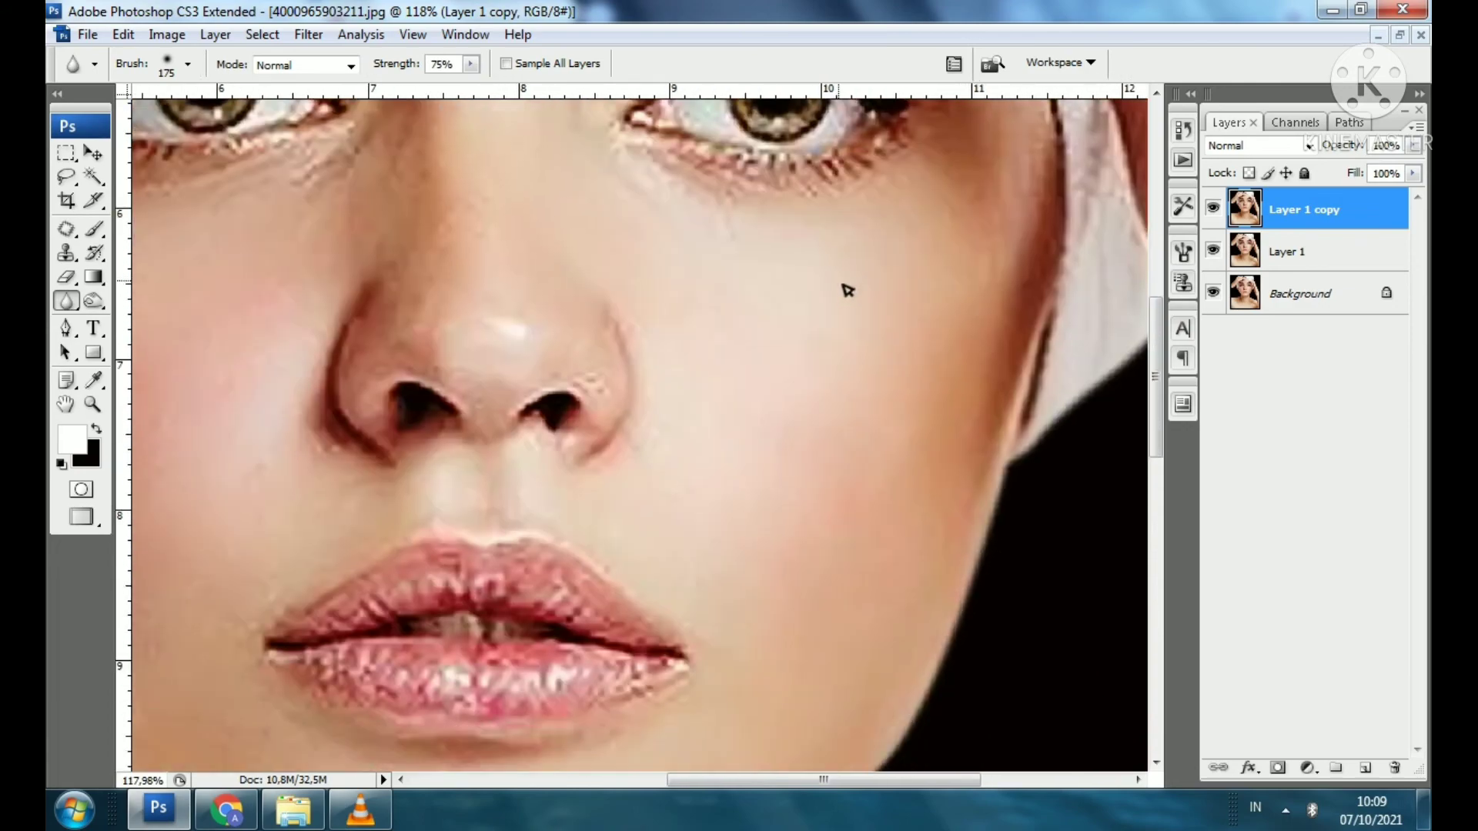
click(1214, 209)
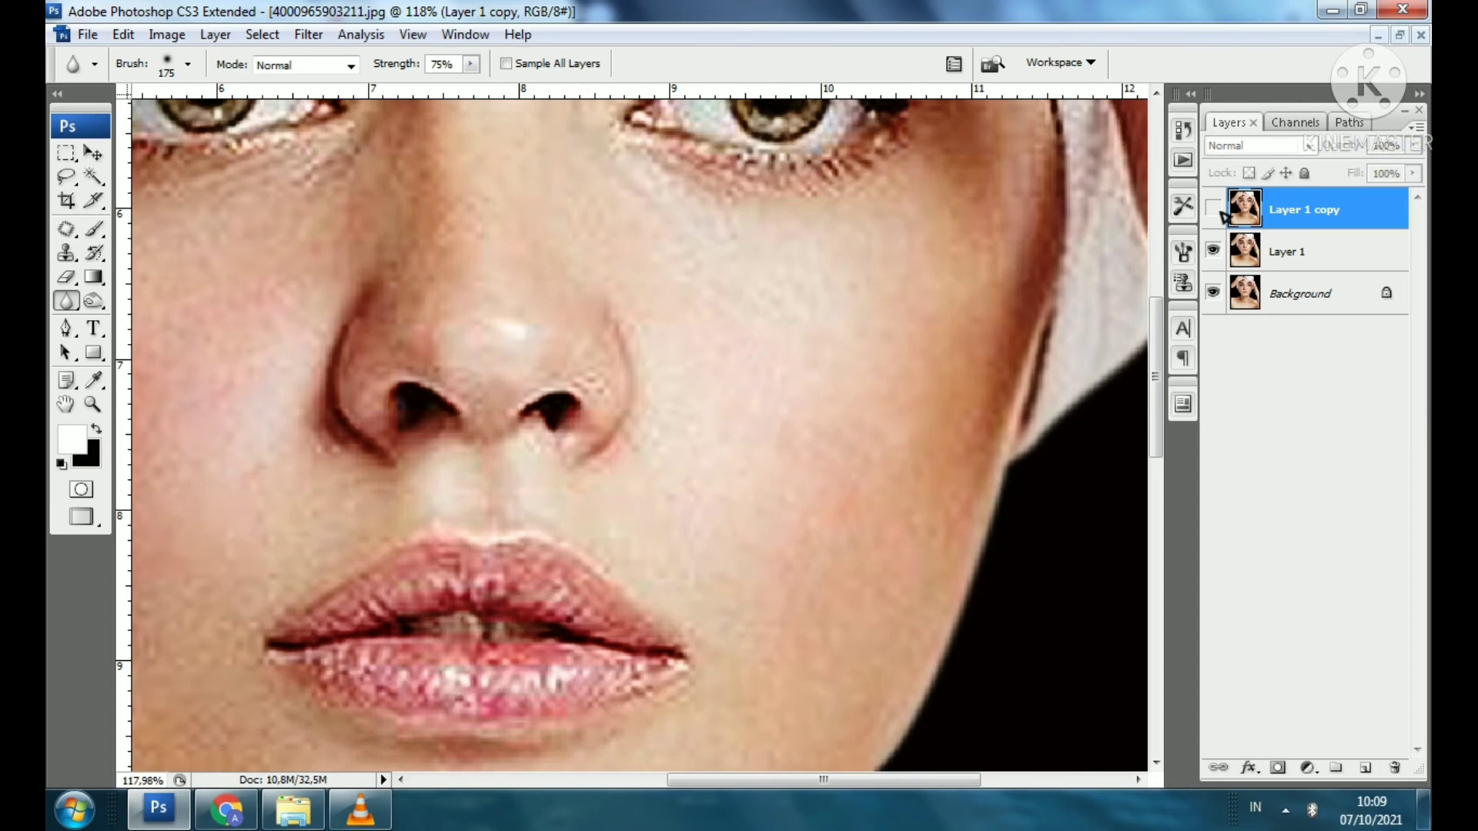
click(1214, 209)
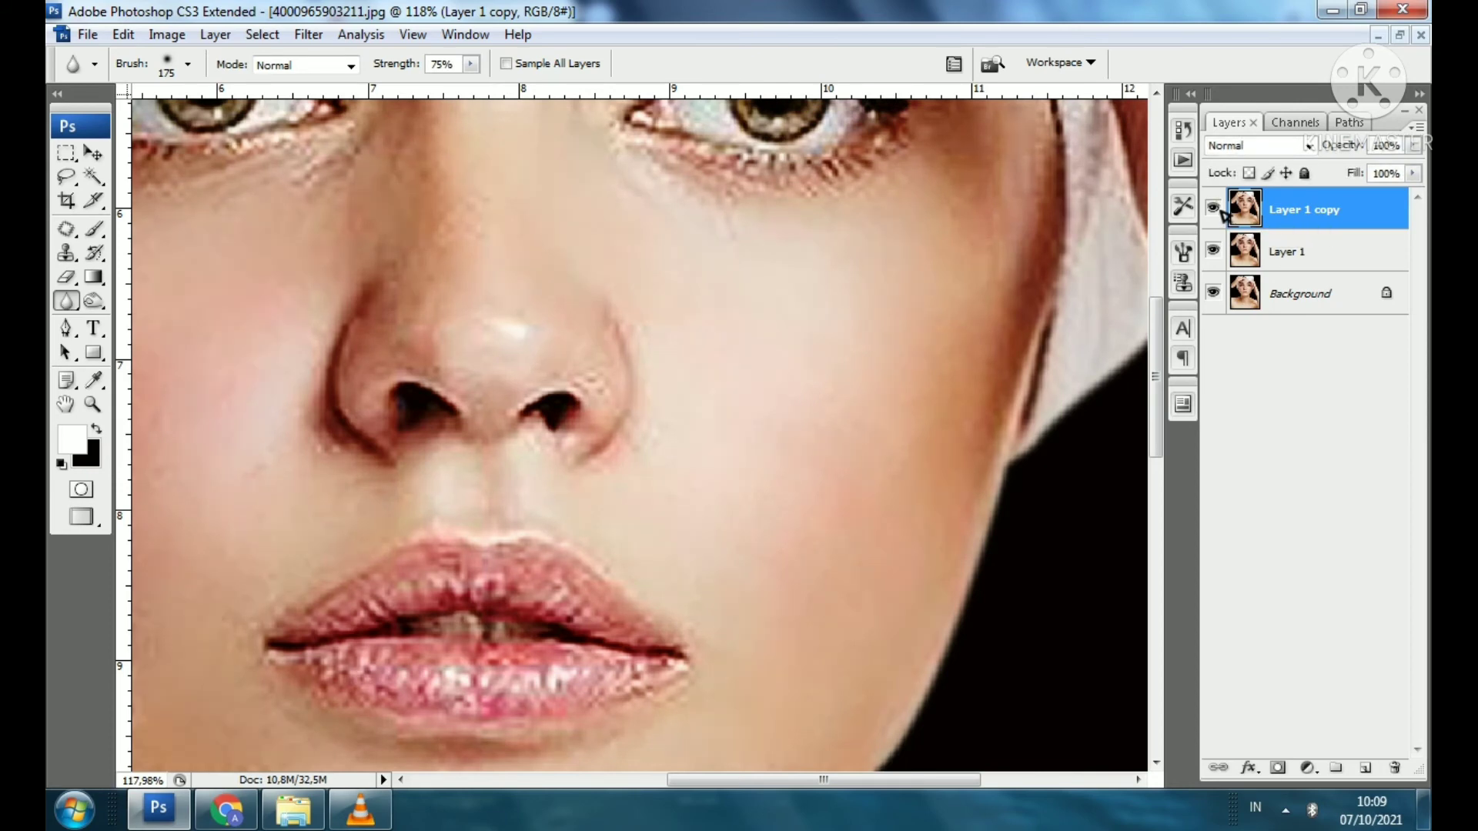
click(1214, 209)
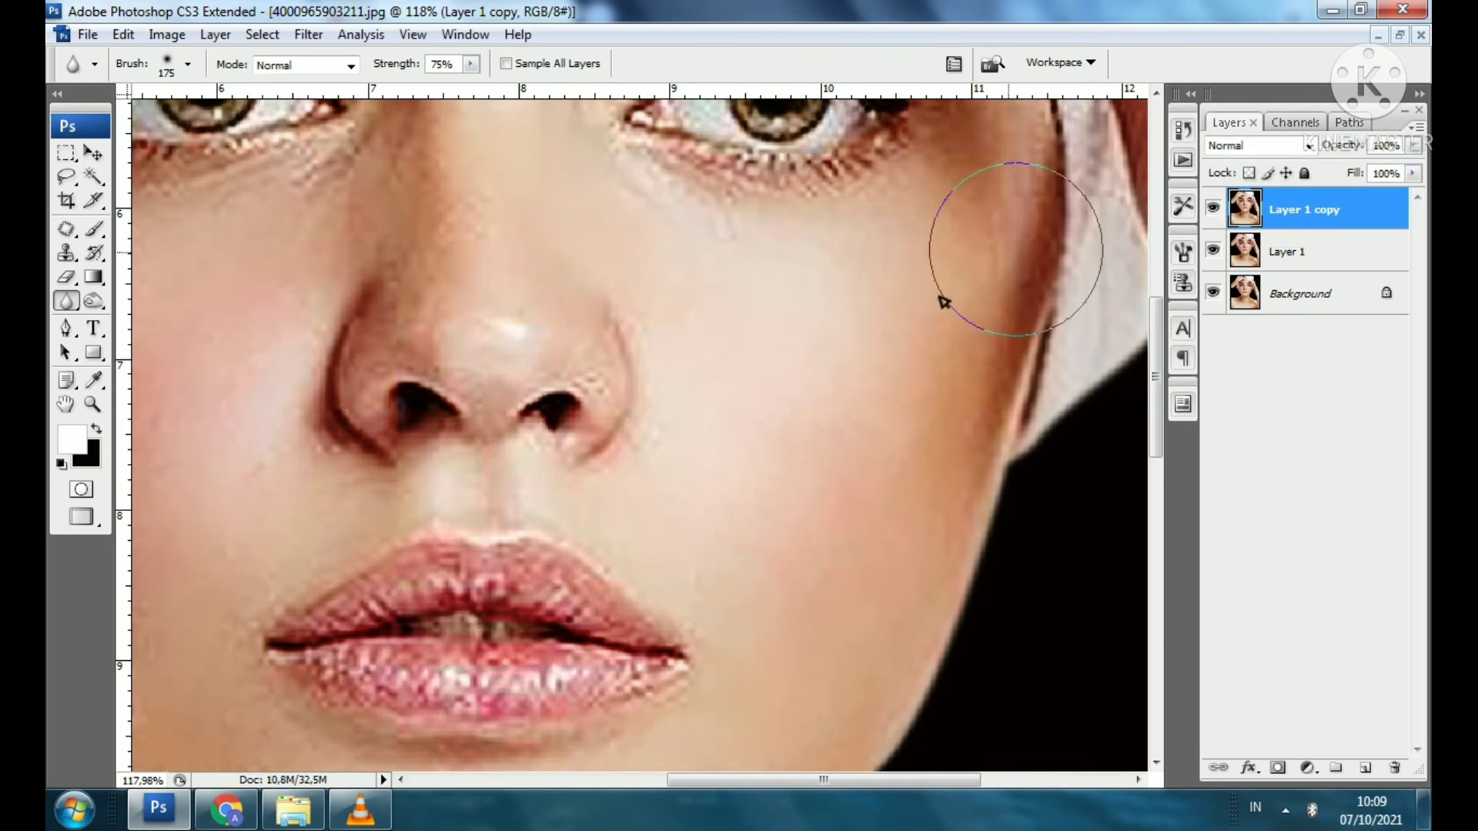
scroll(752, 367, down, 4)
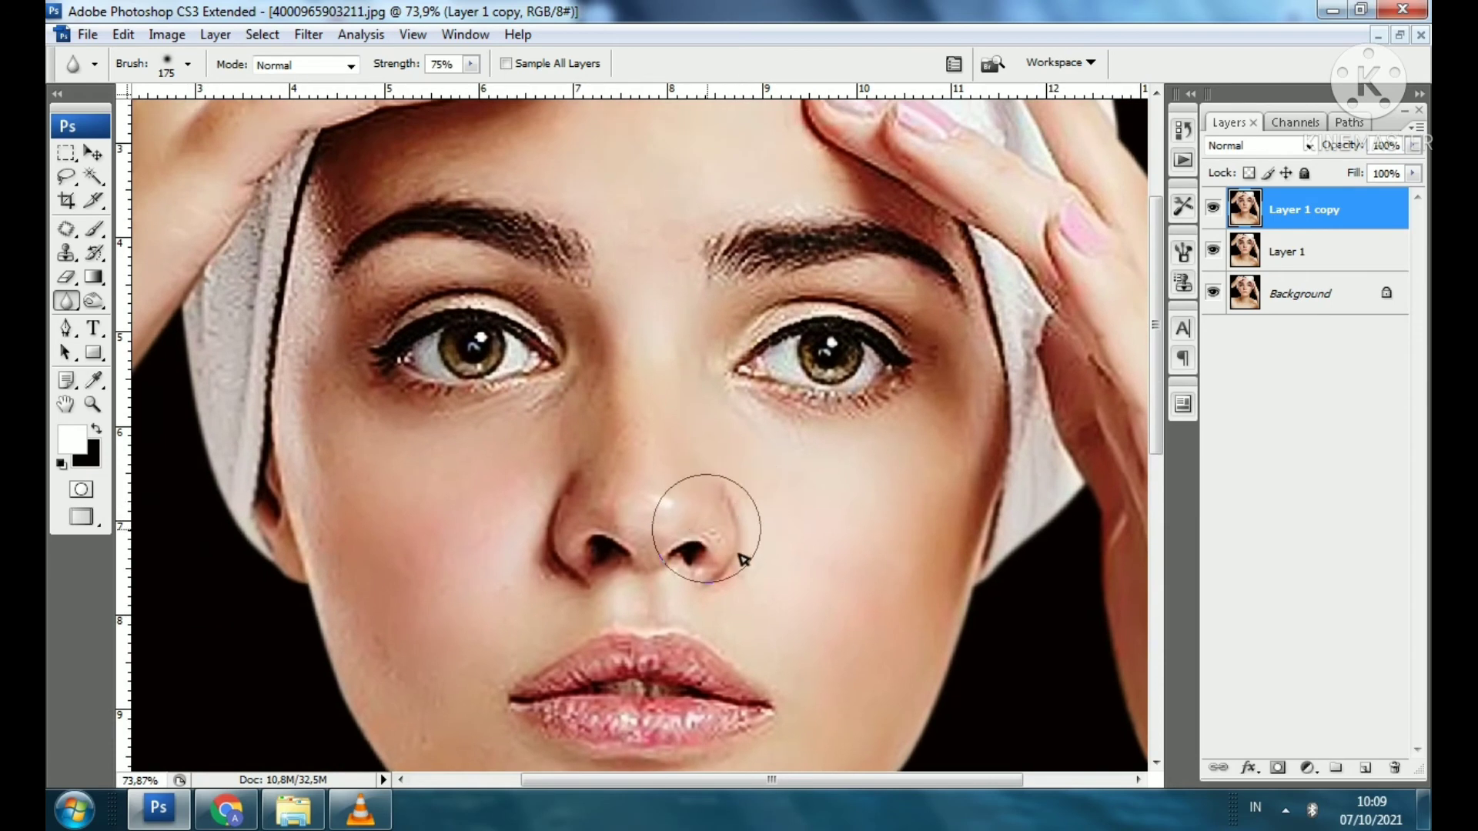
key(bracketleft)
key(bracketleft)
key(bracketleft)
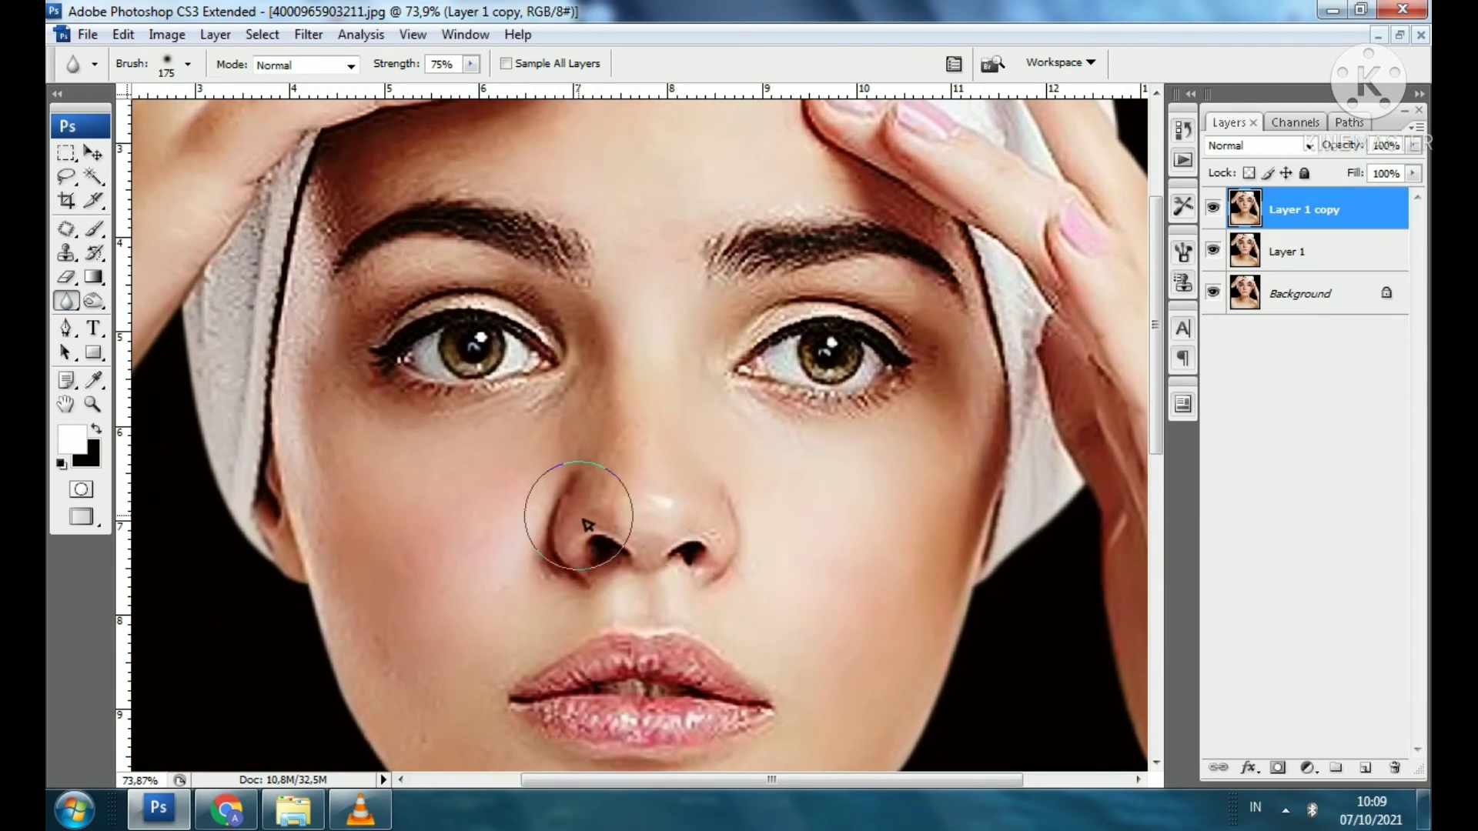
Soften the skin around the nose and nostrils on Layer 1 copy with the Blur tool, using a 50 px brush.
scroll(594, 538, up, 2)
key(bracketleft)
key(bracketleft)
key(bracketleft)
key(bracketleft)
key(bracketleft)
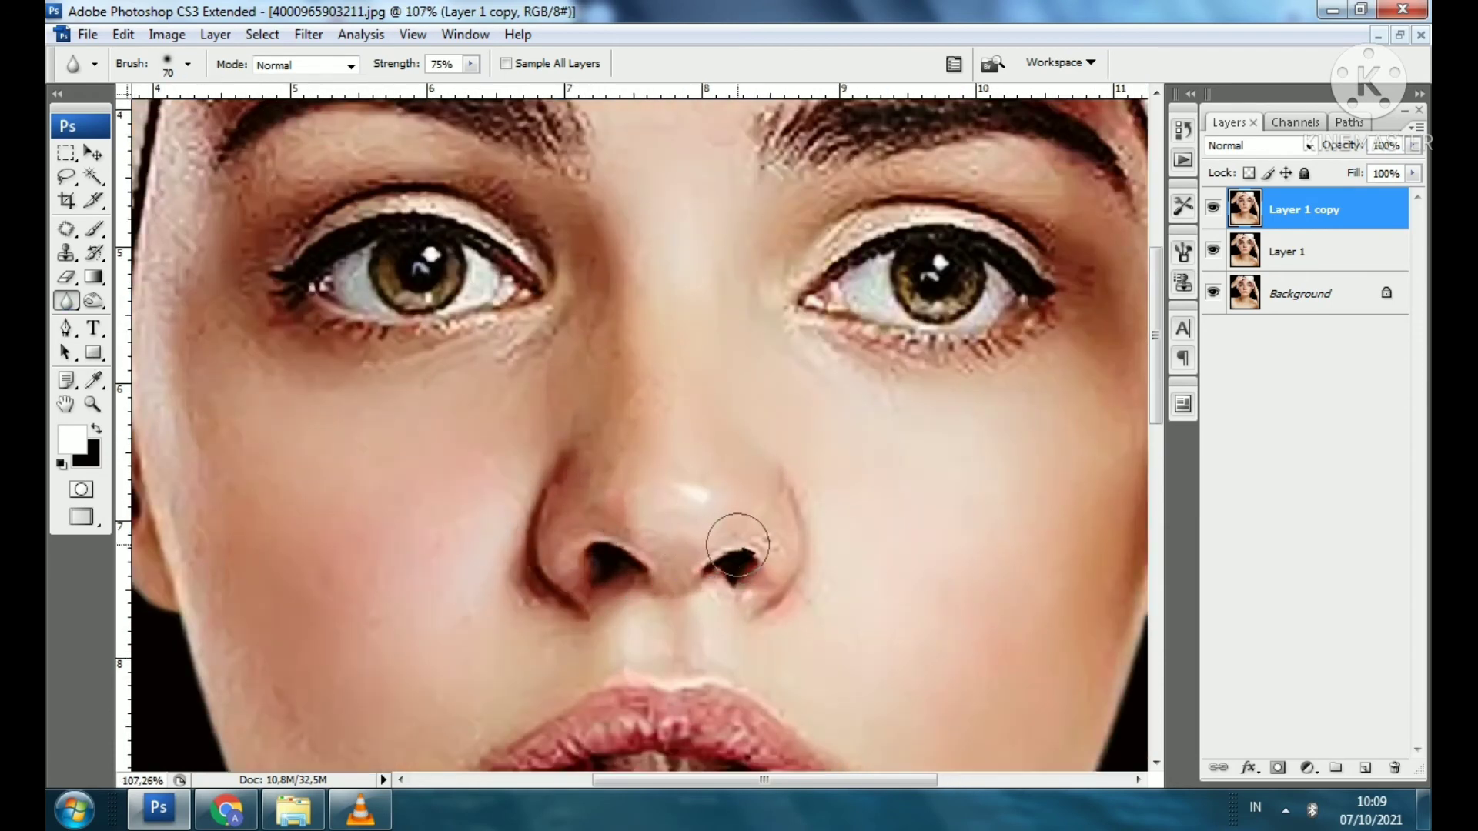
scroll(746, 541, up, 2)
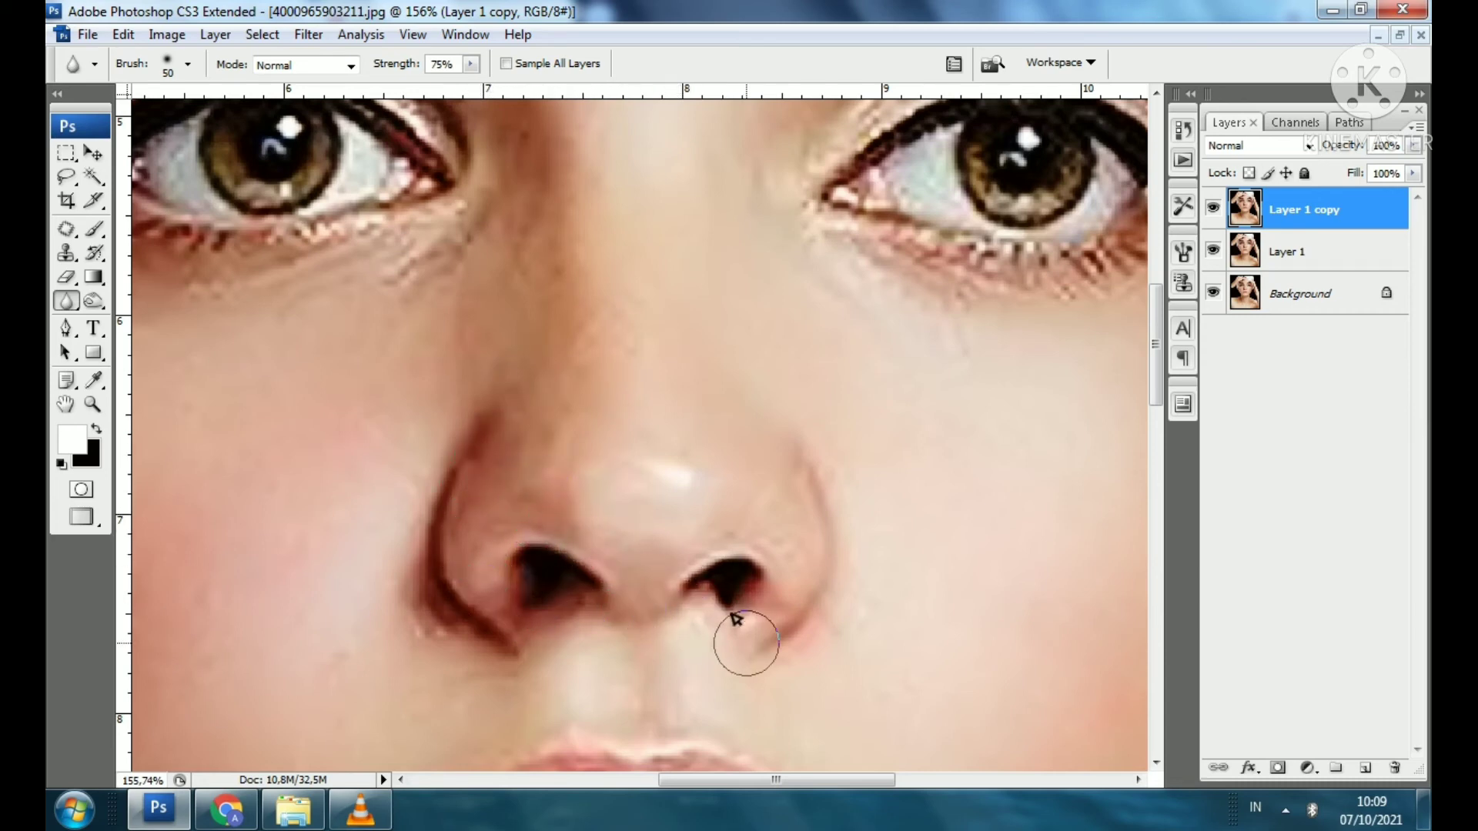
drag(572, 377, 566, 316)
Set the Blur strength to 82% and smooth the cheeks and chin with a 200 px brush.
click(470, 64)
drag(478, 94, 471, 94)
scroll(588, 462, down, 3)
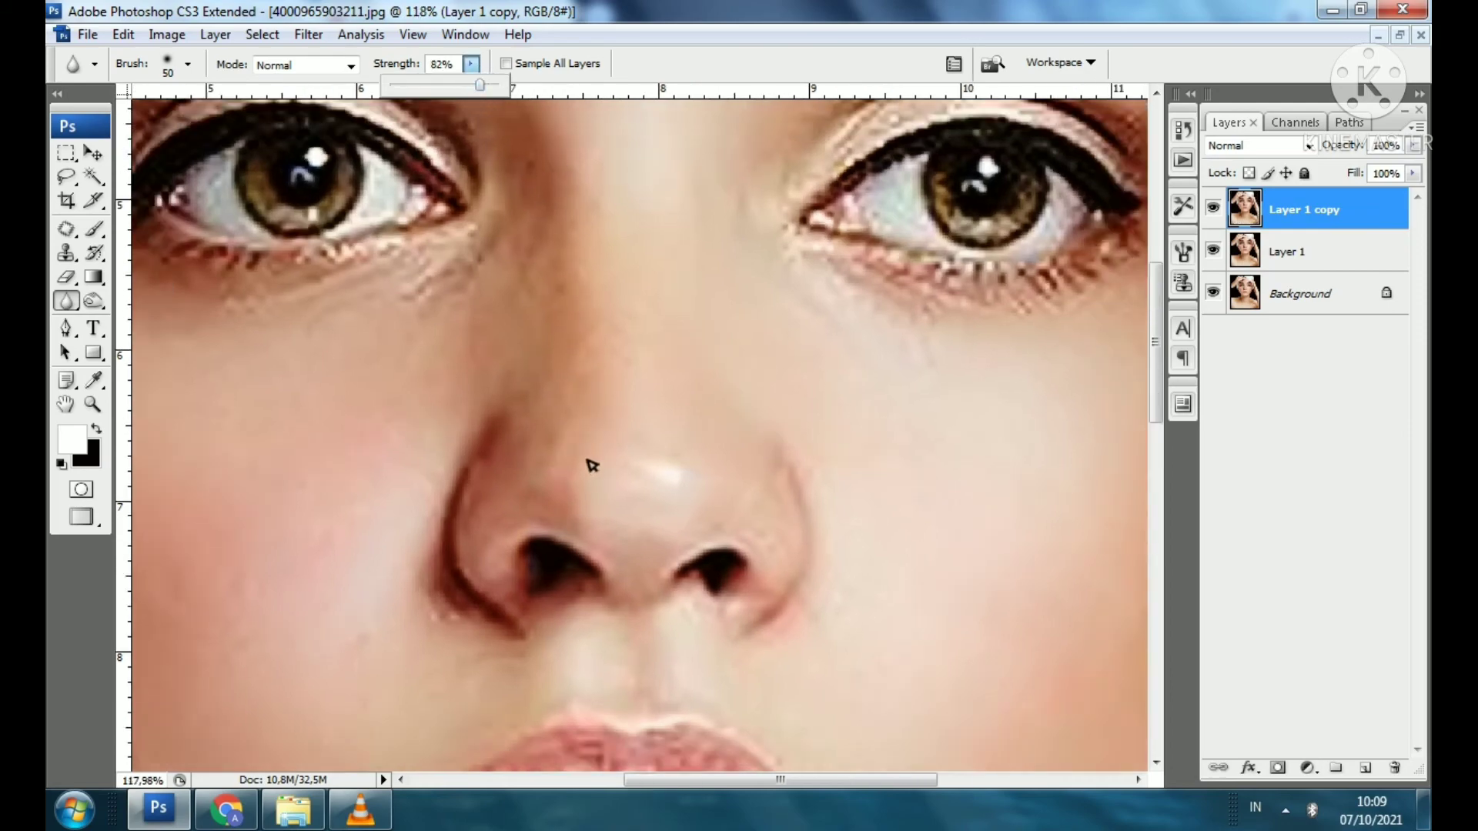
scroll(649, 514, down, 4)
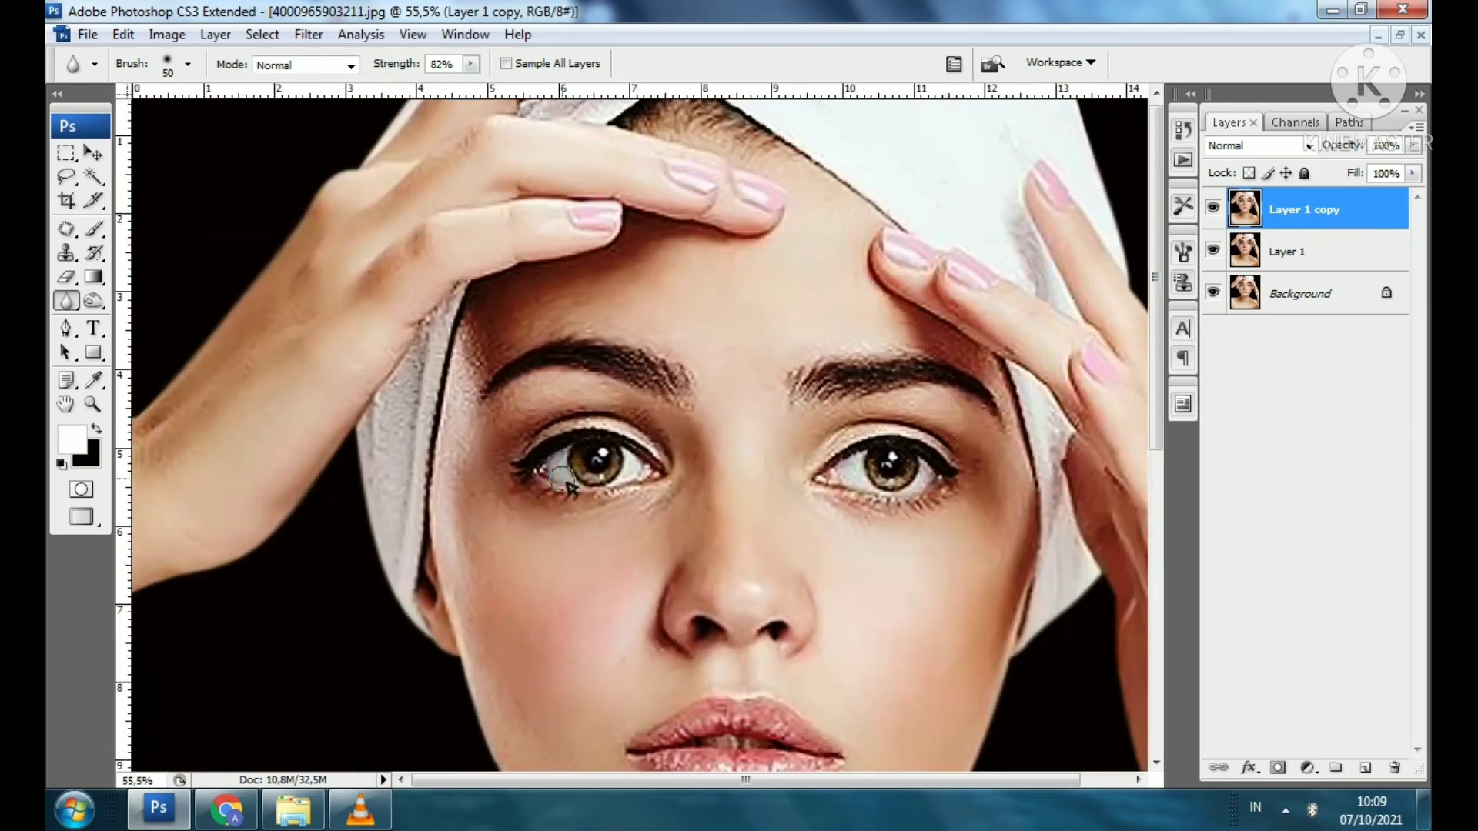
scroll(653, 497, up, 3)
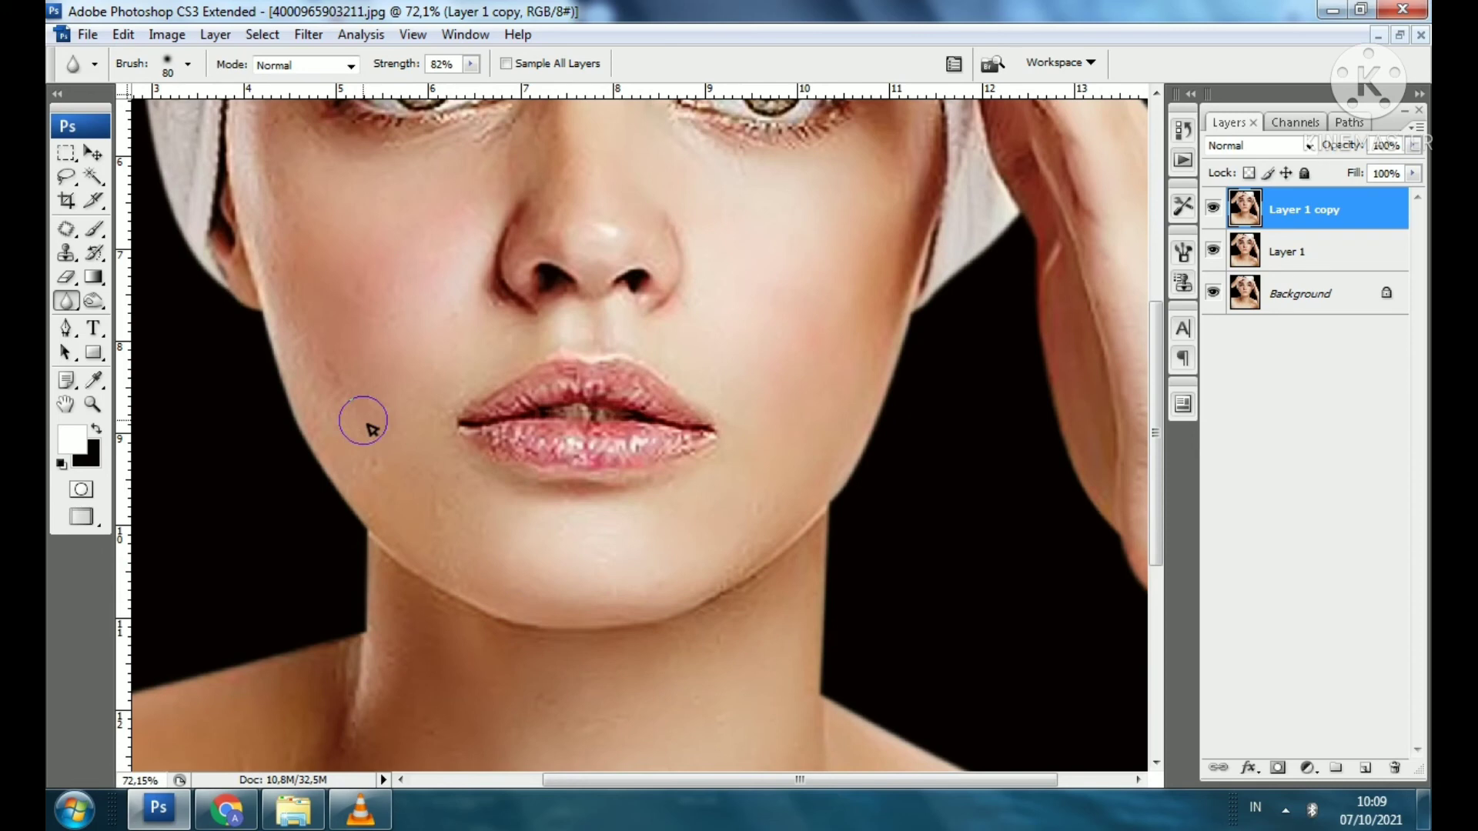
key(bracketright)
key(bracketright)
key(bracketright)
key(bracketright)
key(bracketright)
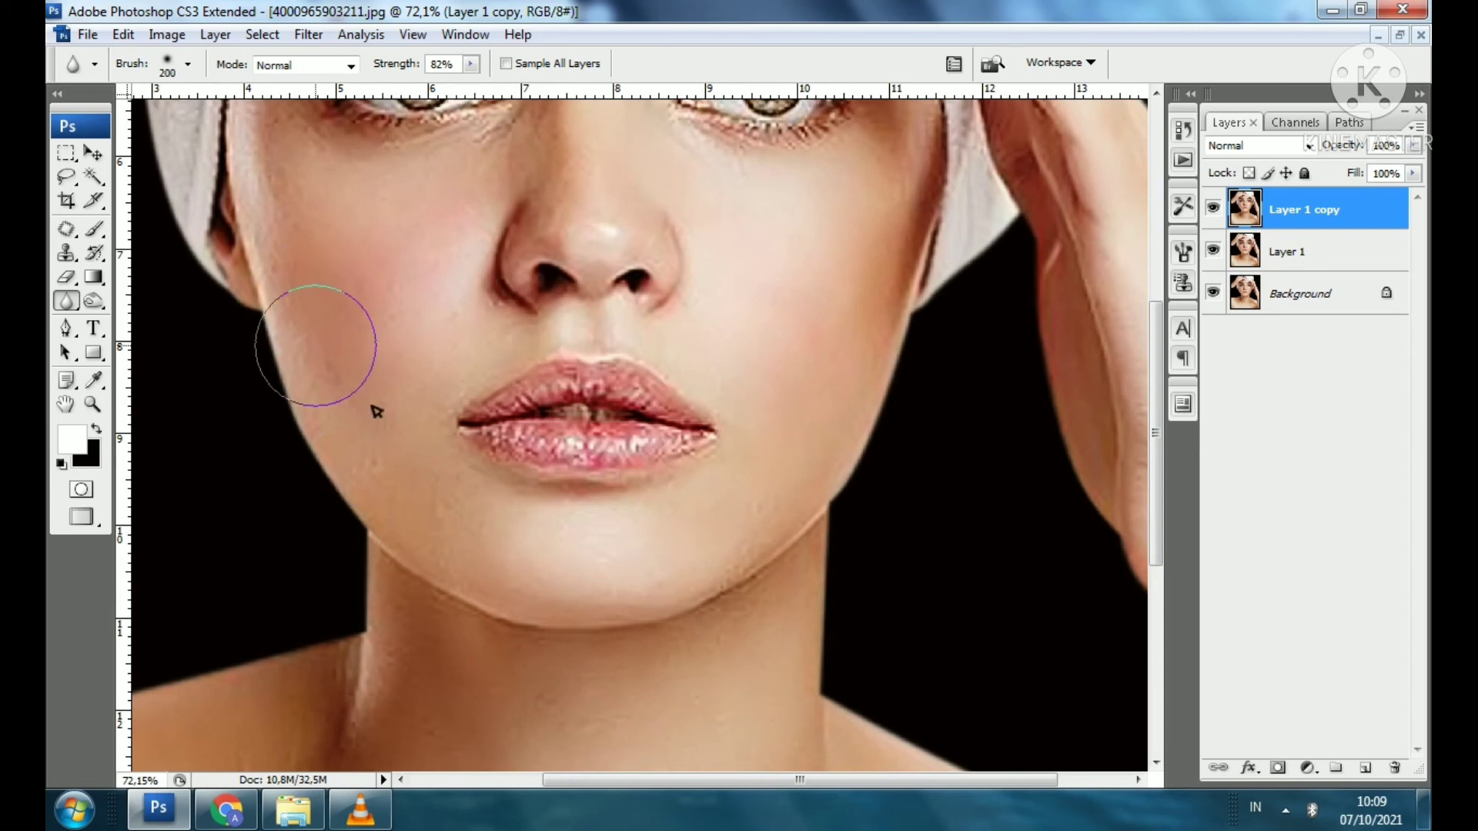
mouse_move(387, 457)
mouse_down()
mouse_move(604, 571)
mouse_move(762, 485)
mouse_move(726, 557)
mouse_move(790, 486)
mouse_up()
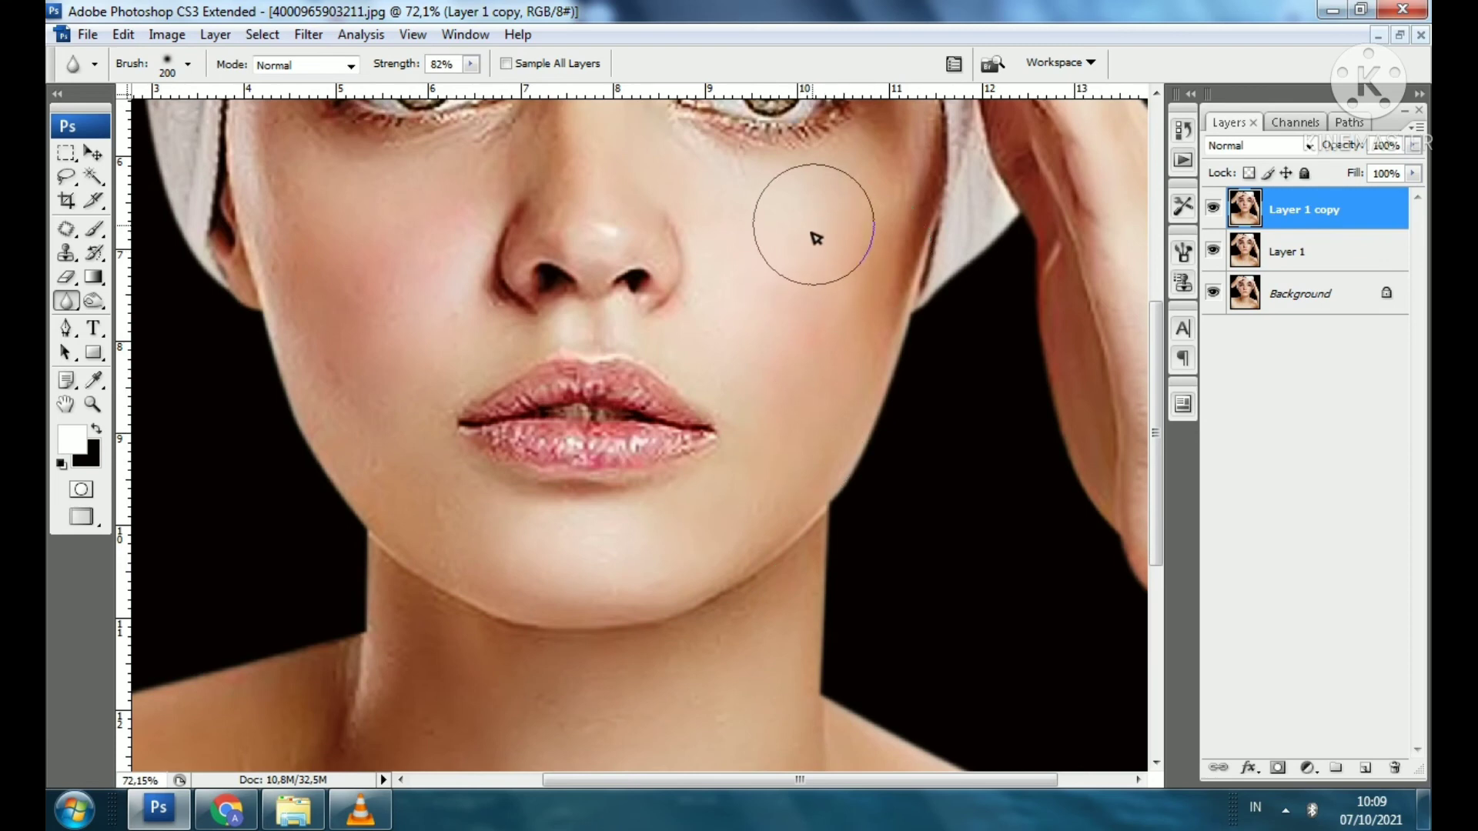
Reduce the Blur brush to 70 px and soften the texture of the lips.
scroll(835, 517, up, 3)
scroll(730, 406, up, 2)
key(bracketleft)
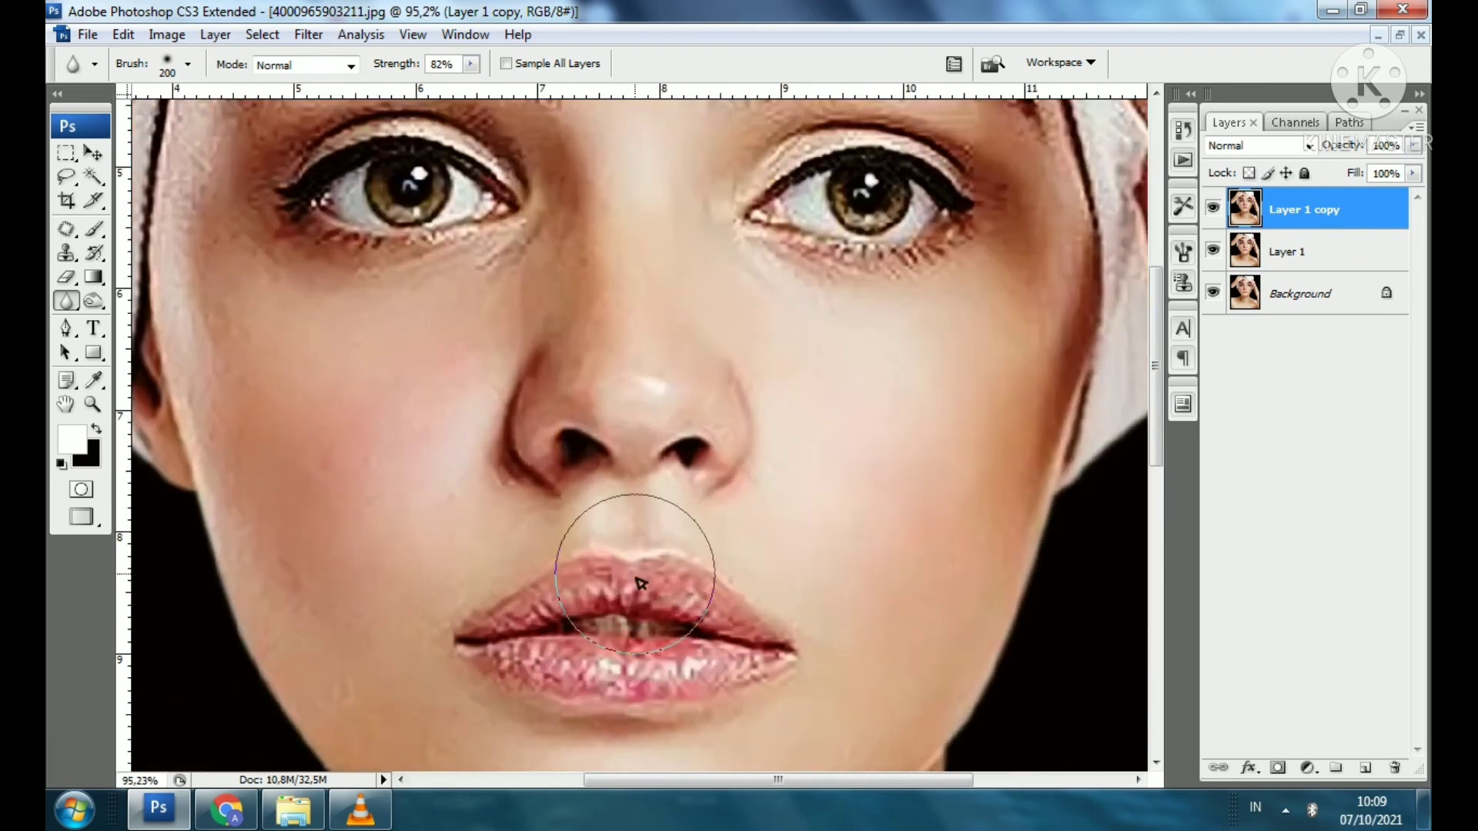
key(bracketleft)
key(bracketleft)
key(bracketleft)
key(bracketleft)
key(bracketleft)
key(bracketleft)
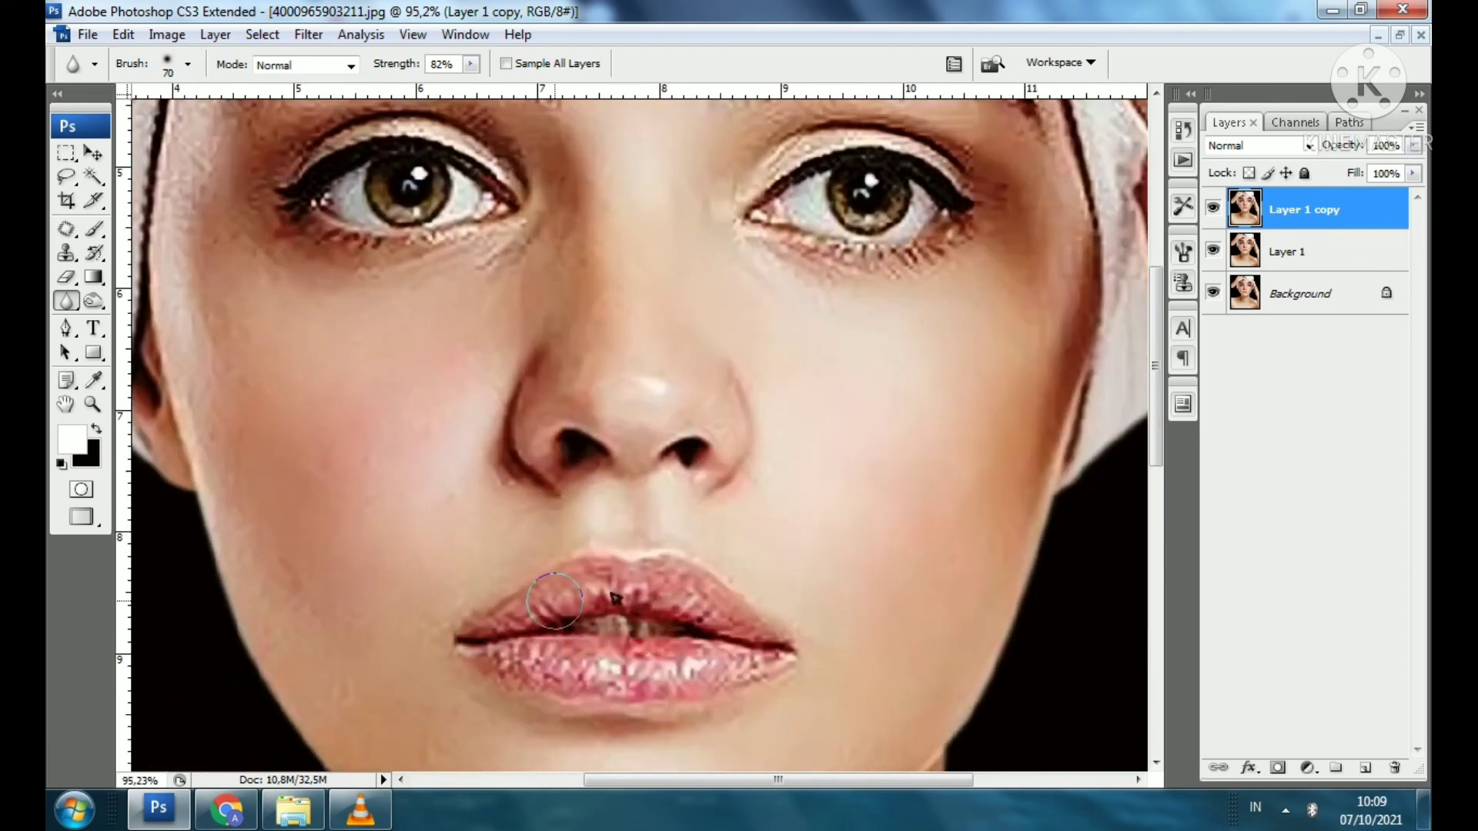
mouse_move(696, 599)
mouse_down()
mouse_move(746, 620)
mouse_move(770, 654)
mouse_move(662, 667)
mouse_move(691, 673)
mouse_move(515, 662)
mouse_move(605, 684)
mouse_move(533, 665)
mouse_move(619, 640)
mouse_move(563, 622)
mouse_move(735, 654)
mouse_move(658, 613)
mouse_move(577, 617)
mouse_move(595, 598)
mouse_move(495, 628)
mouse_move(516, 682)
mouse_move(647, 711)
mouse_move(776, 664)
mouse_move(737, 640)
mouse_move(492, 617)
mouse_move(550, 604)
mouse_move(477, 638)
mouse_move(489, 606)
mouse_move(441, 624)
mouse_up()
scroll(683, 423, down, 1)
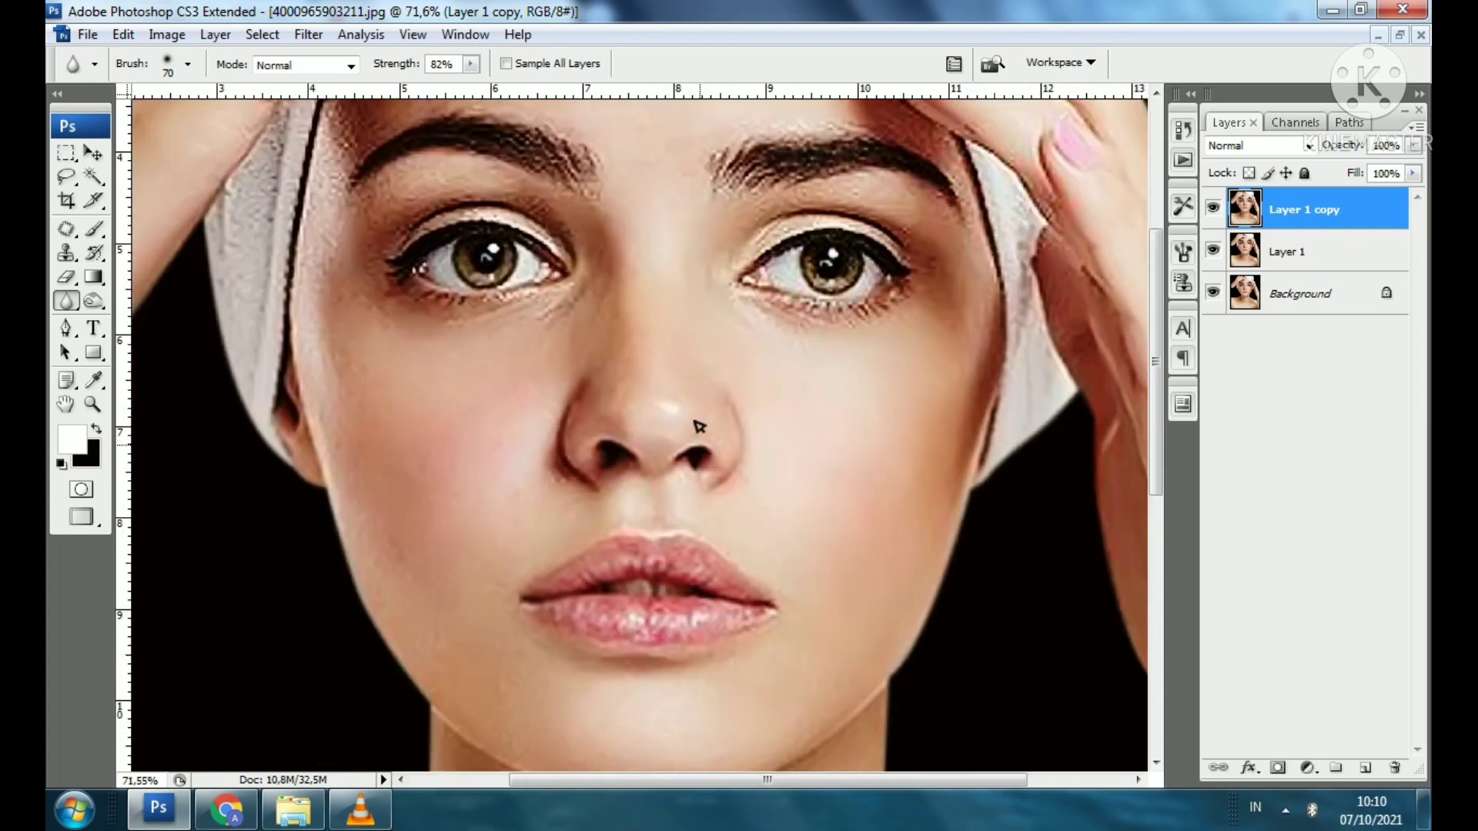
Blur the skin around the woman's right eye, between the brow and eyelid and below the lashes.
scroll(663, 518, up, 3)
scroll(526, 456, up, 2)
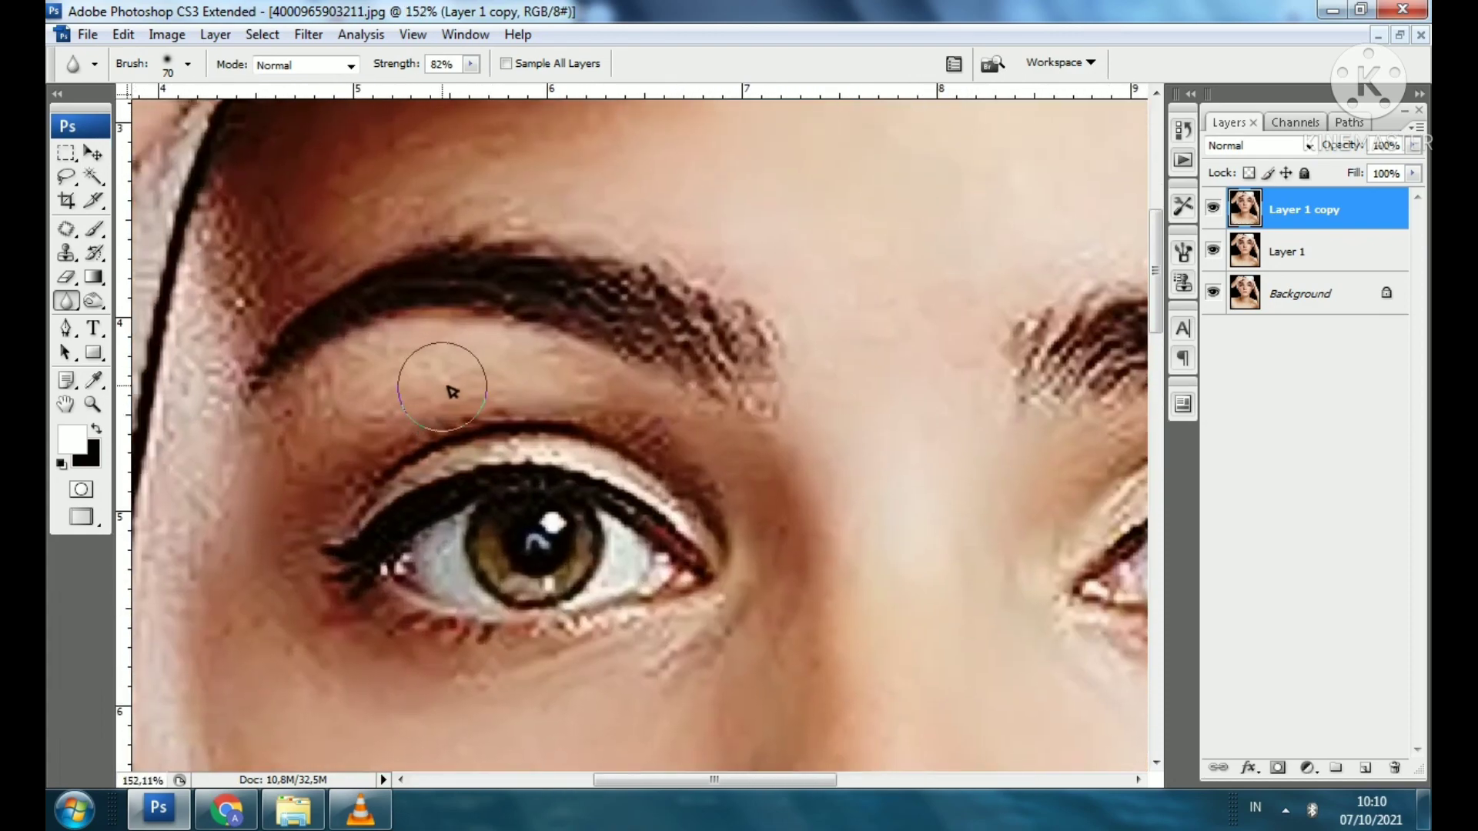
mouse_move(549, 378)
mouse_down()
mouse_move(623, 379)
mouse_move(668, 403)
mouse_move(731, 522)
mouse_move(740, 600)
mouse_move(658, 671)
mouse_up()
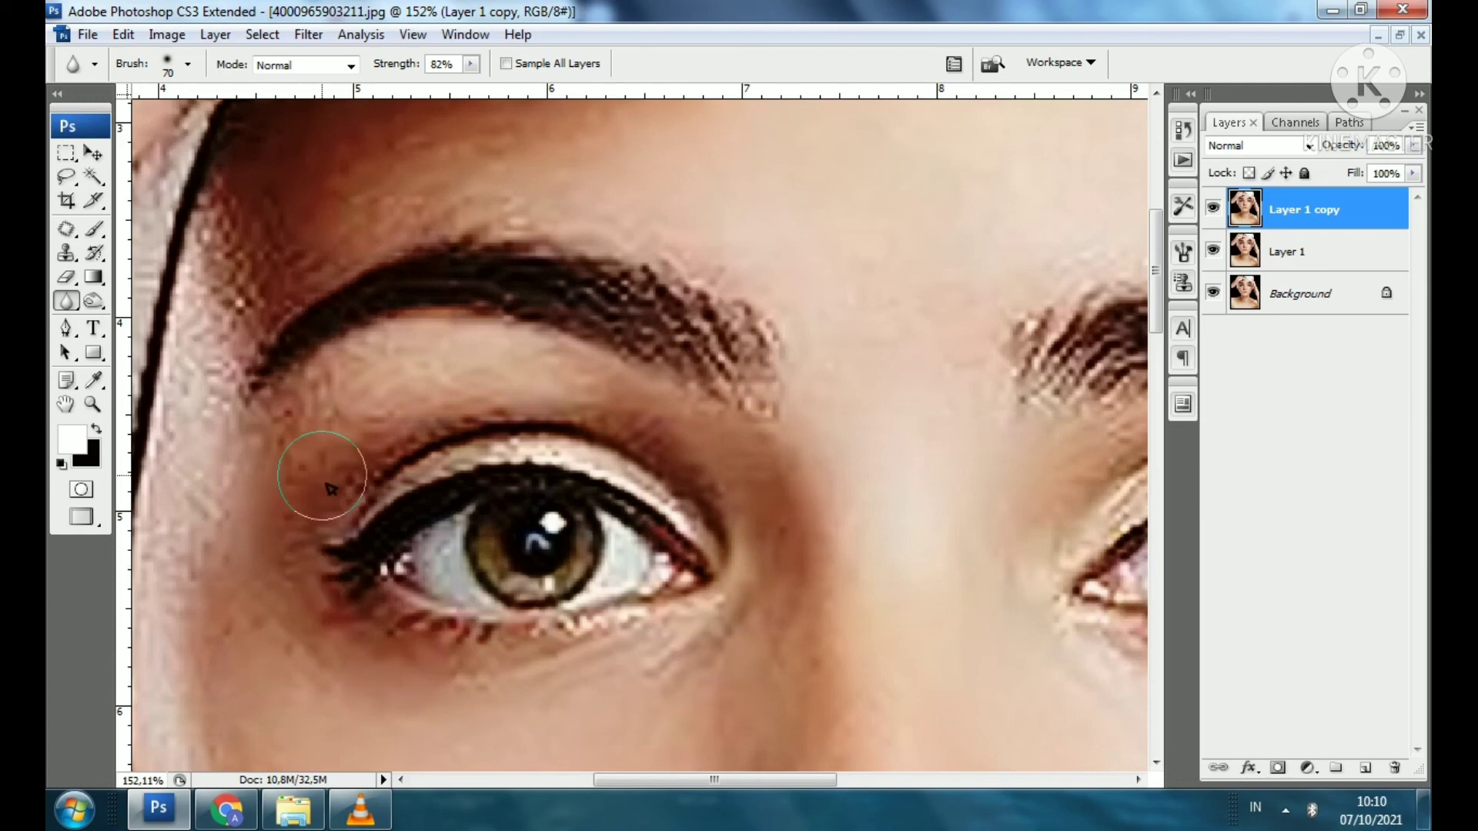
Review the whole retouched portrait, fitting the image to the screen.
scroll(636, 420, down, 2)
scroll(636, 419, down, 3)
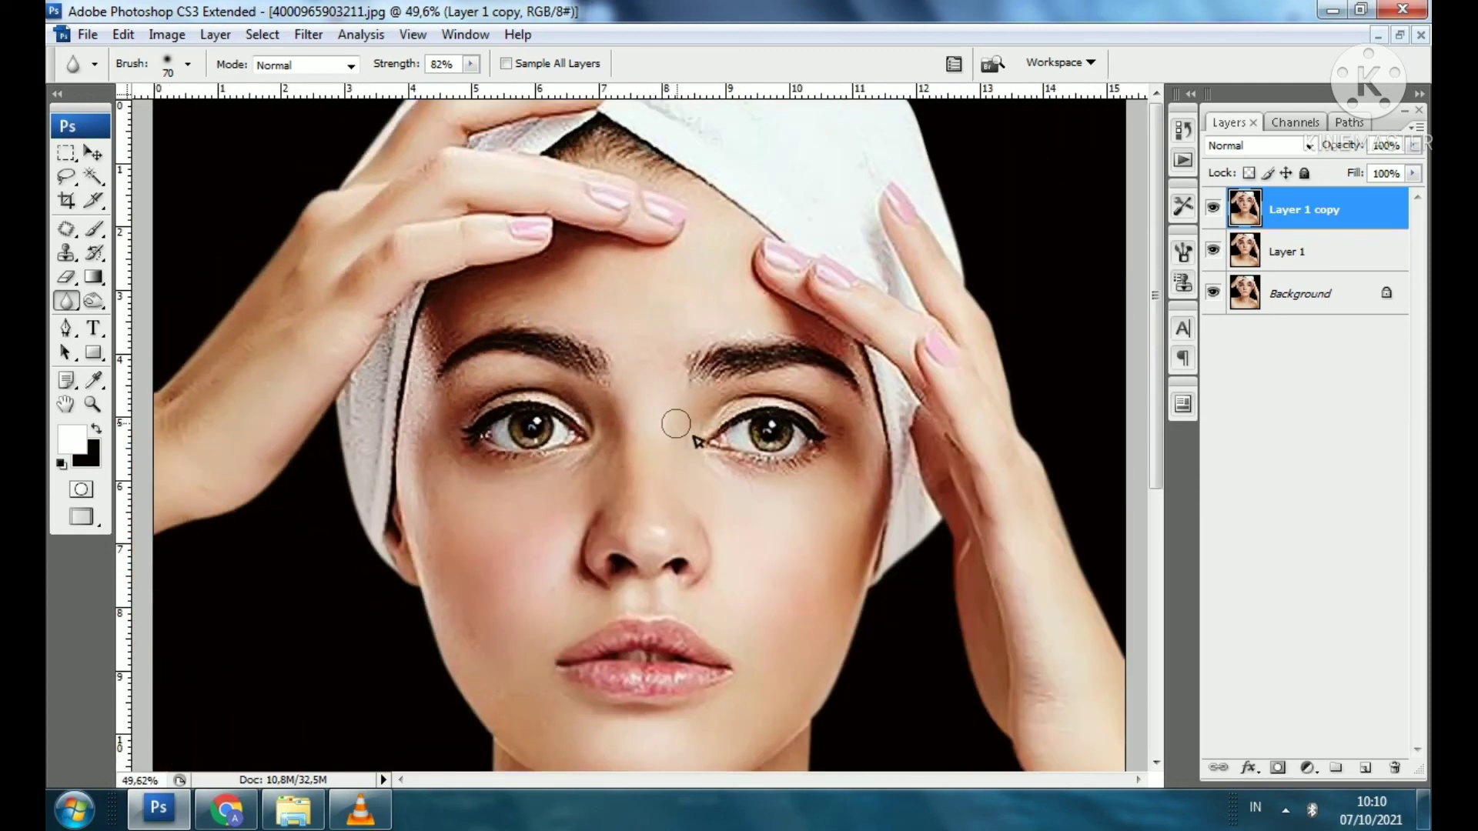
scroll(702, 441, down, 1)
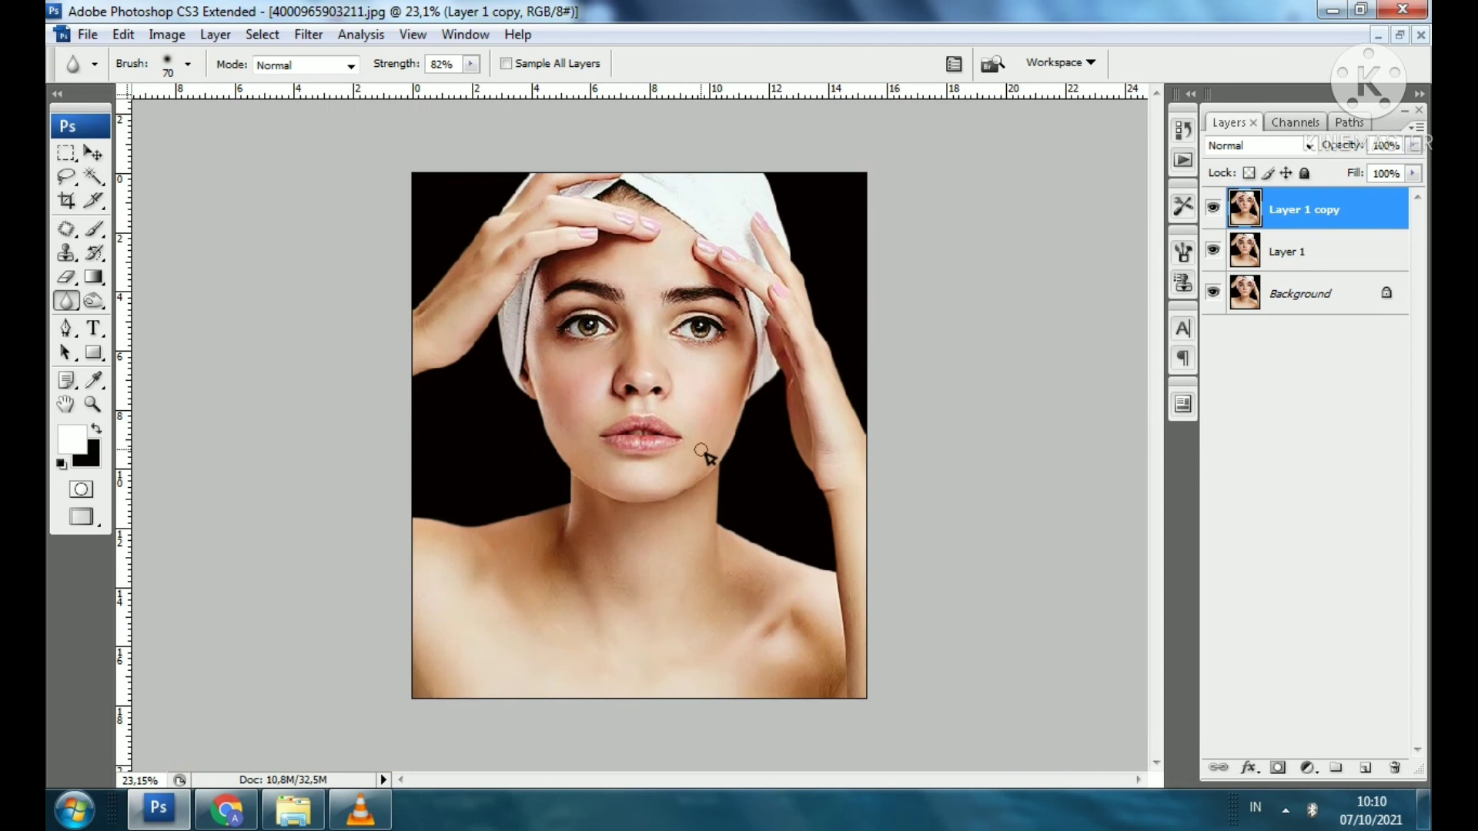
scroll(782, 531, up, 2)
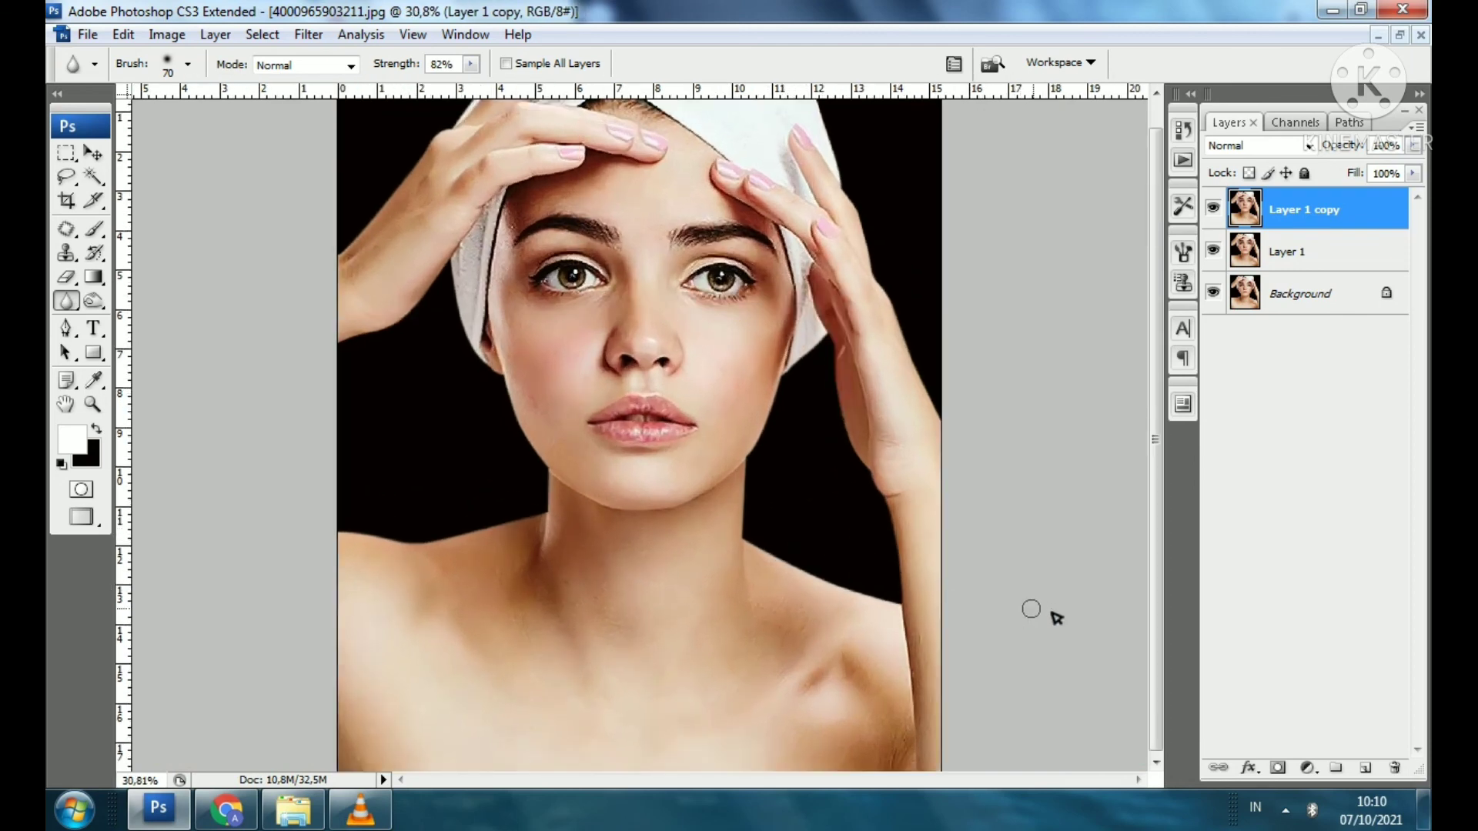
key(ctrl+0)
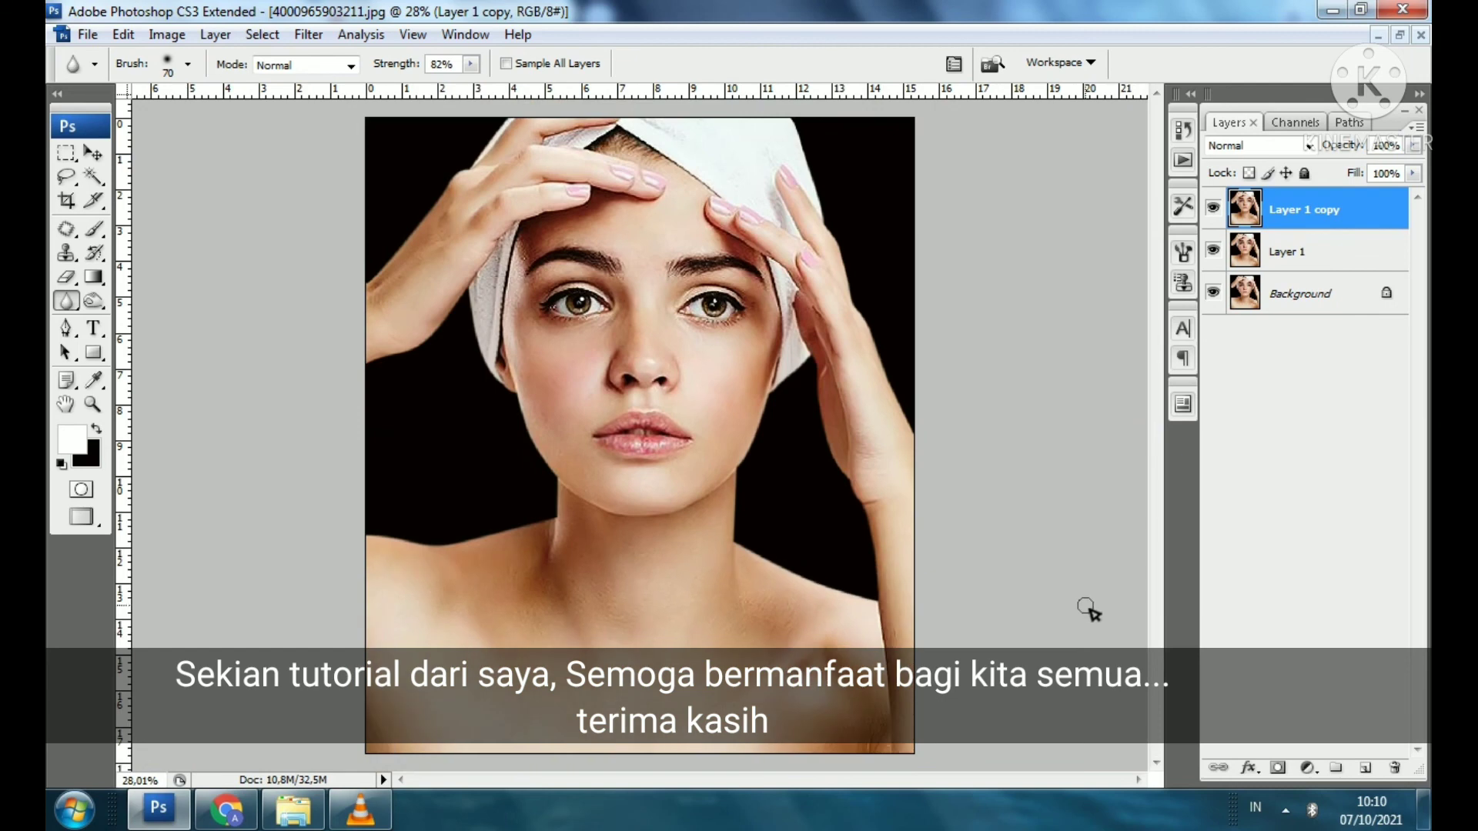